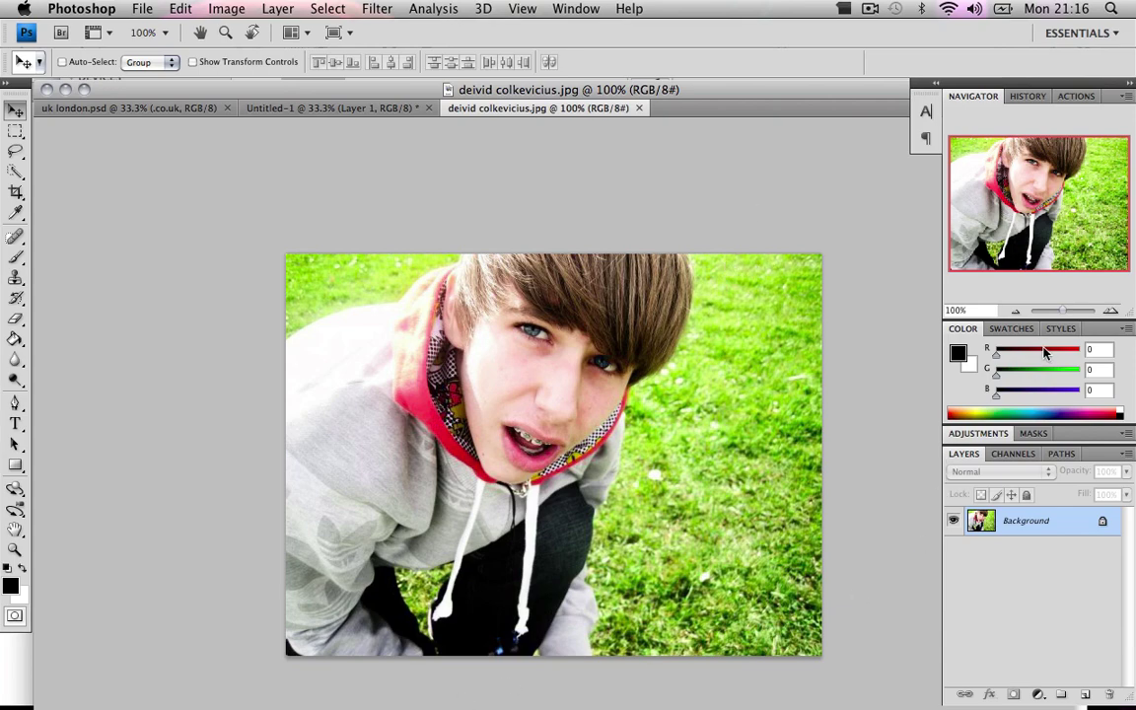
Step: Try the freehand Lasso on the grass between the shoulder and the hood, then drop the selection
{"action": "left_click", "coordinate": [1110, 311]}
{"action": "left_click_drag", "start_coordinate": [976, 273], "coordinate": [989, 172]}
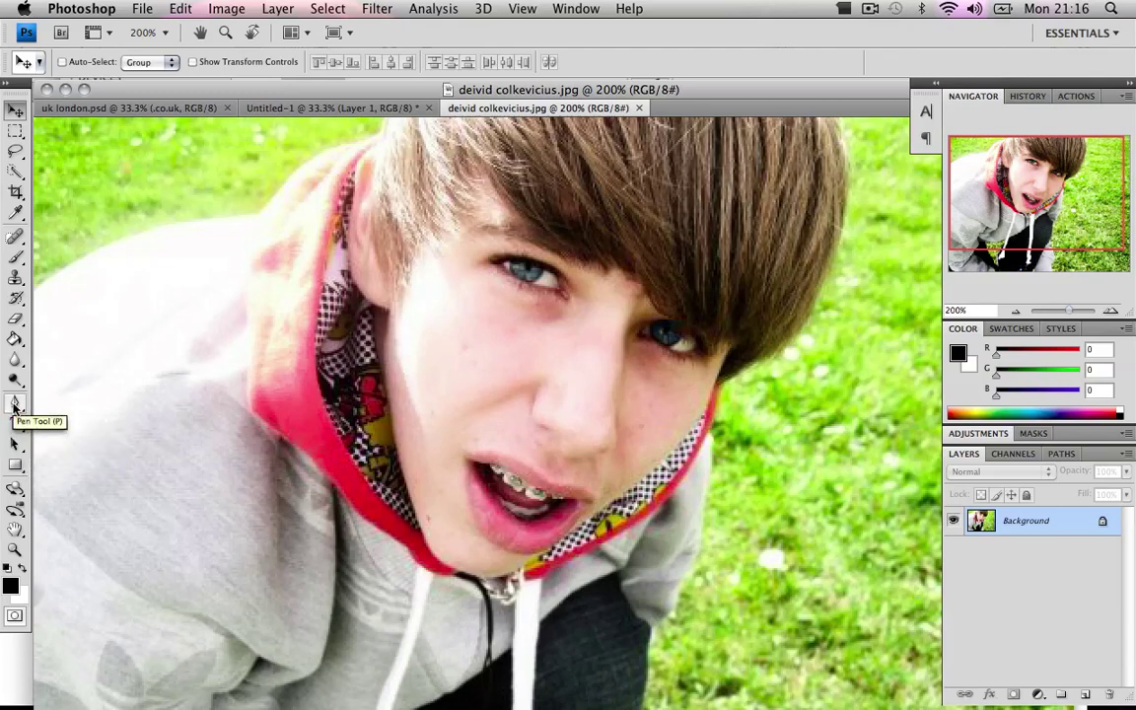
{"action": "left_click", "coordinate": [16, 151]}
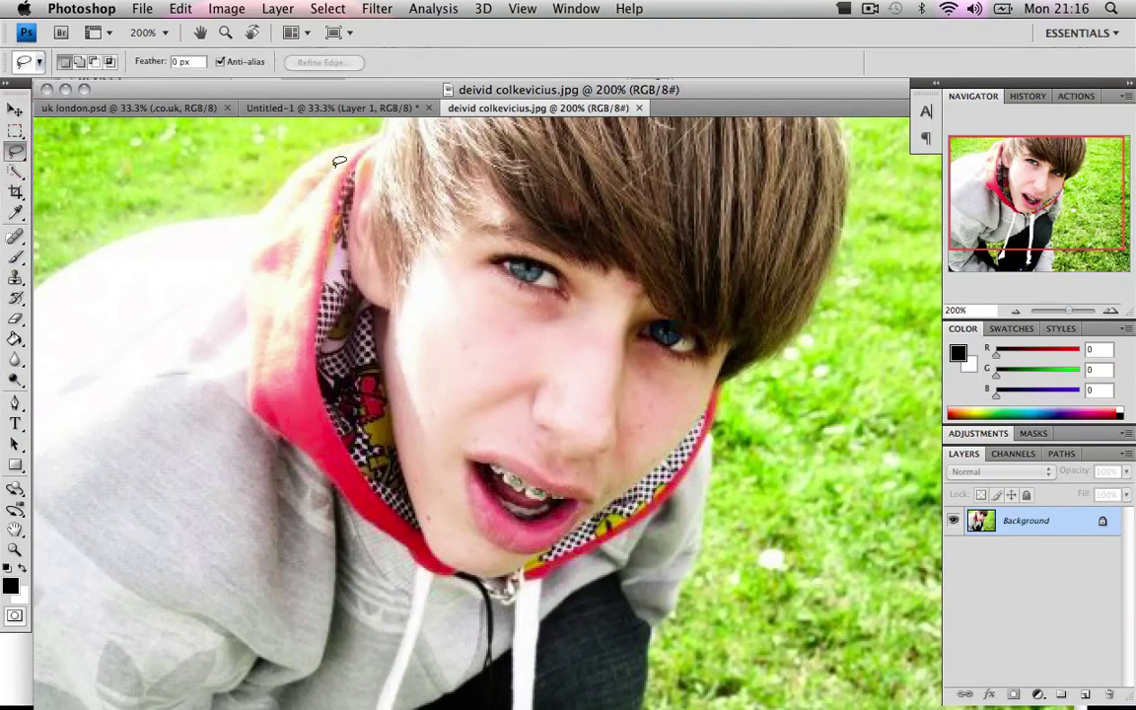
{"action": "mouse_move", "coordinate": [342, 145]}
{"action": "left_mouse_down"}
{"action": "mouse_move", "coordinate": [278, 180]}
{"action": "mouse_move", "coordinate": [104, 194]}
{"action": "mouse_move", "coordinate": [301, 138]}
{"action": "mouse_move", "coordinate": [325, 148]}
{"action": "left_mouse_up"}
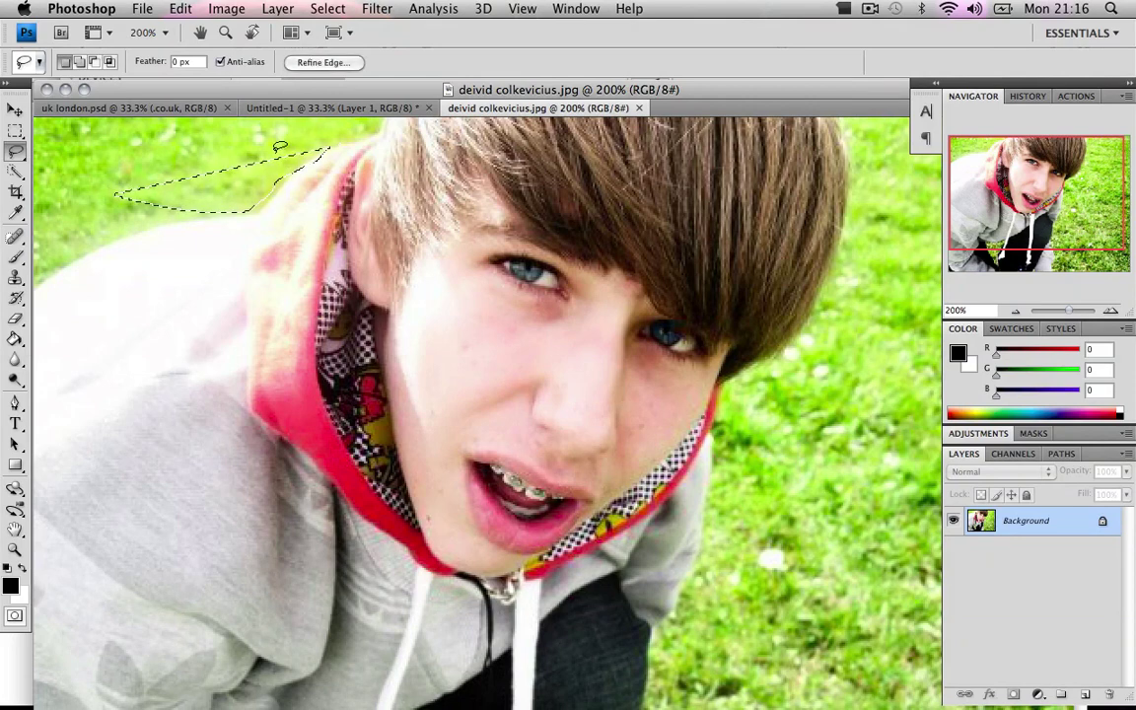
{"action": "left_click", "coordinate": [153, 165]}
Step: Try the Eraser on a patch of grass above the shoulder and undo the stroke
{"action": "left_click", "coordinate": [16, 323]}
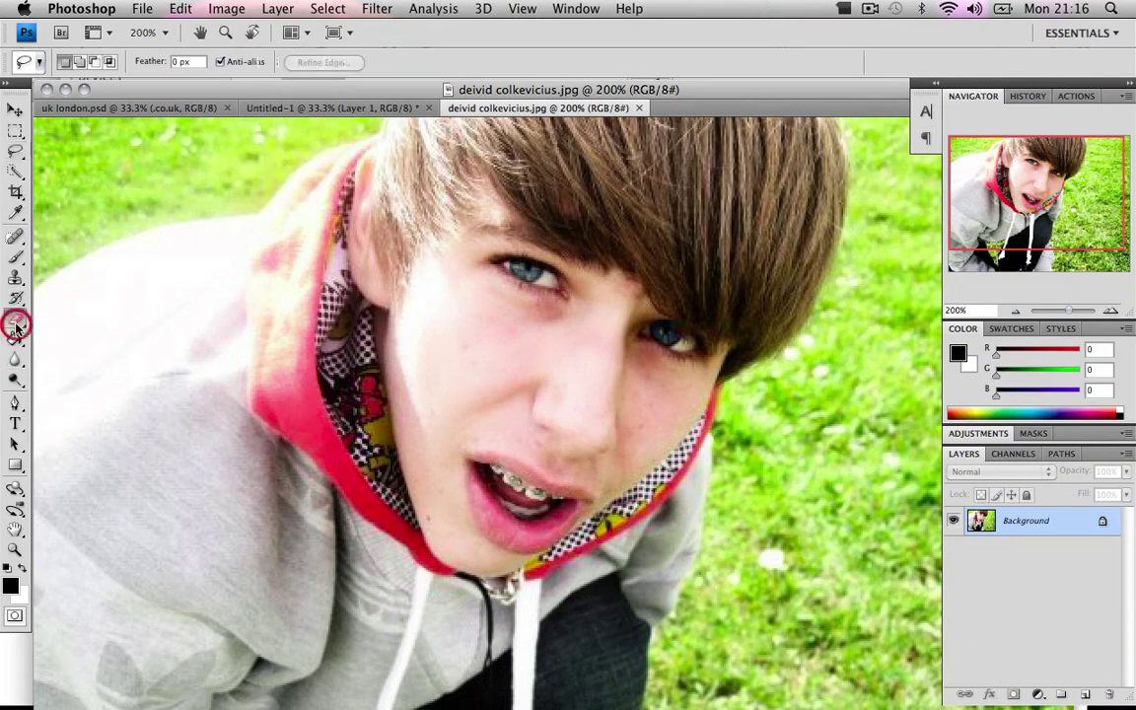
{"action": "mouse_move", "coordinate": [210, 197]}
{"action": "left_mouse_down"}
{"action": "mouse_move", "coordinate": [180, 177]}
{"action": "mouse_move", "coordinate": [188, 207]}
{"action": "mouse_move", "coordinate": [152, 208]}
{"action": "mouse_move", "coordinate": [190, 177]}
{"action": "left_mouse_up"}
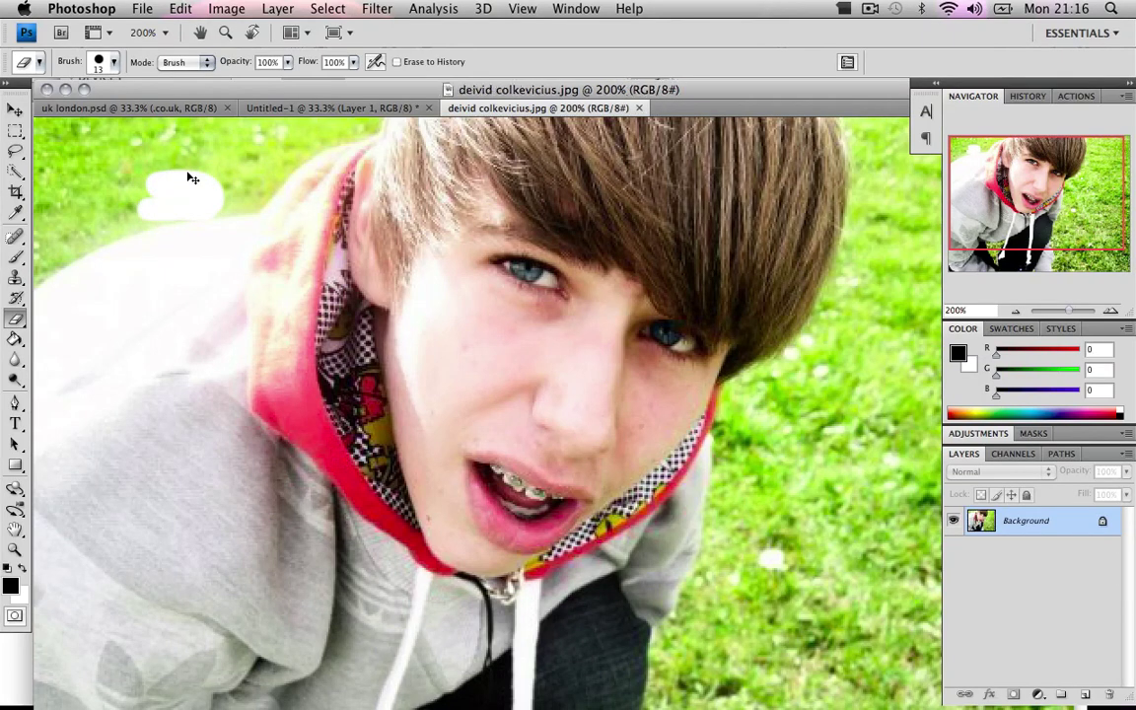
{"action": "key", "text": "super+z"}
Step: Try the Polygonal Lasso on a four-sided patch of grass above the shoulder, then deselect it
{"action": "left_click", "coordinate": [16, 151]}
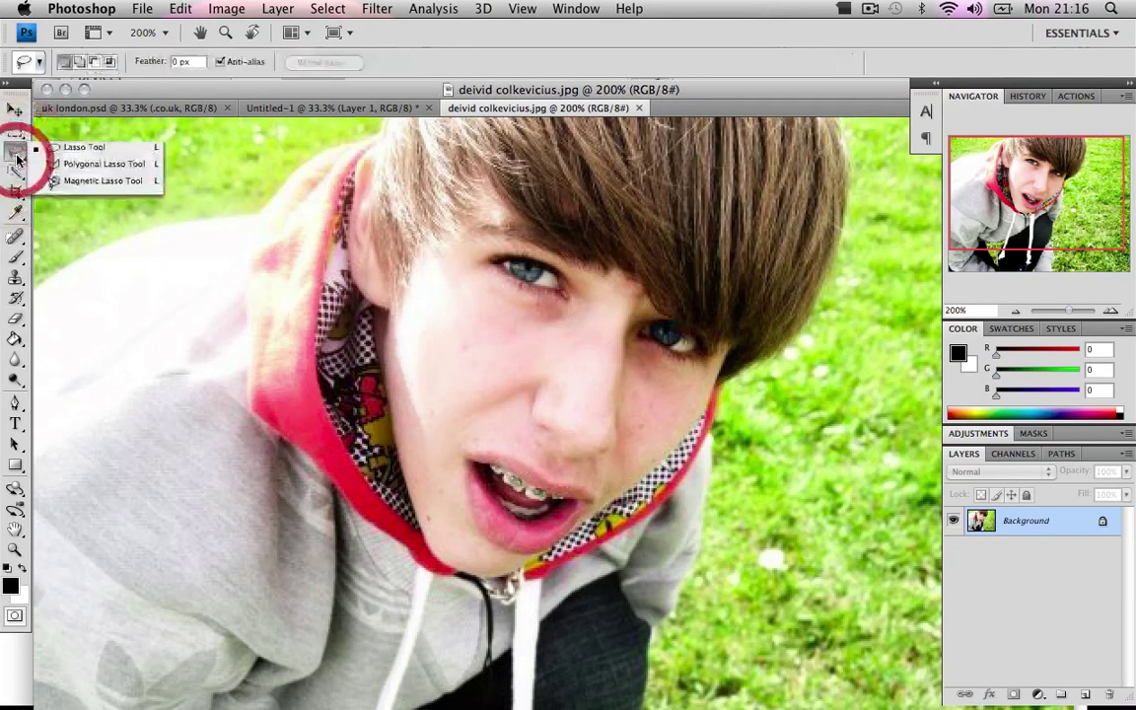
{"action": "left_click", "coordinate": [49, 164]}
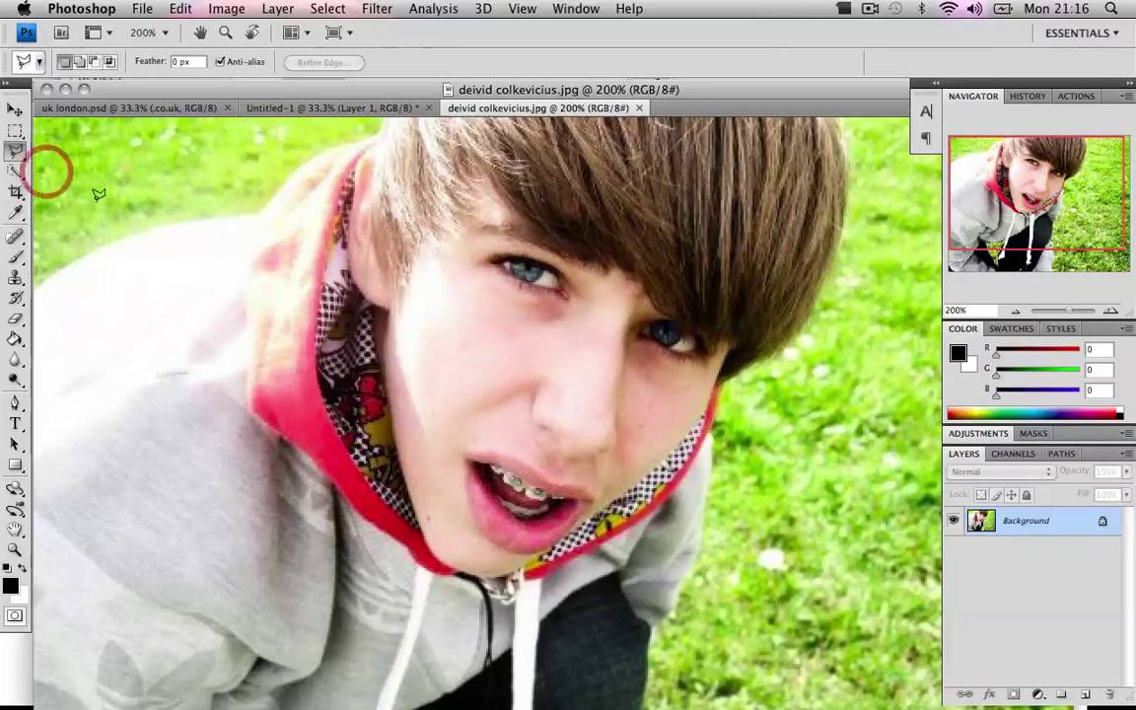
{"action": "left_click", "coordinate": [102, 243]}
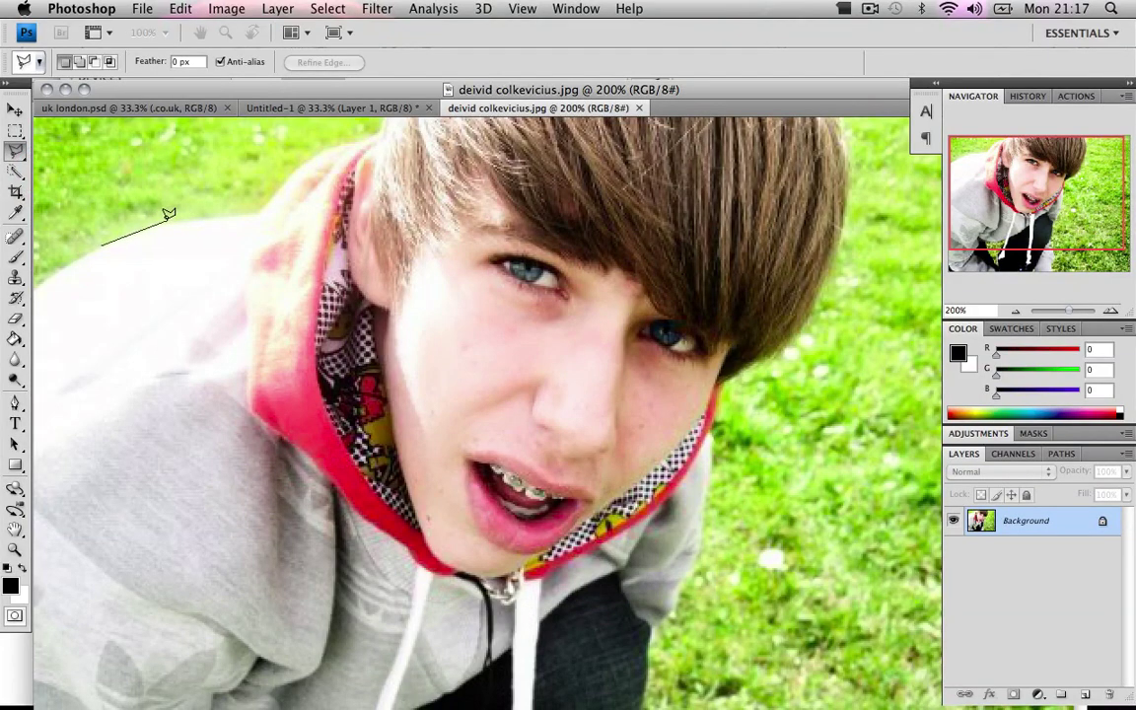
{"action": "left_click", "coordinate": [164, 222]}
{"action": "left_click", "coordinate": [202, 185]}
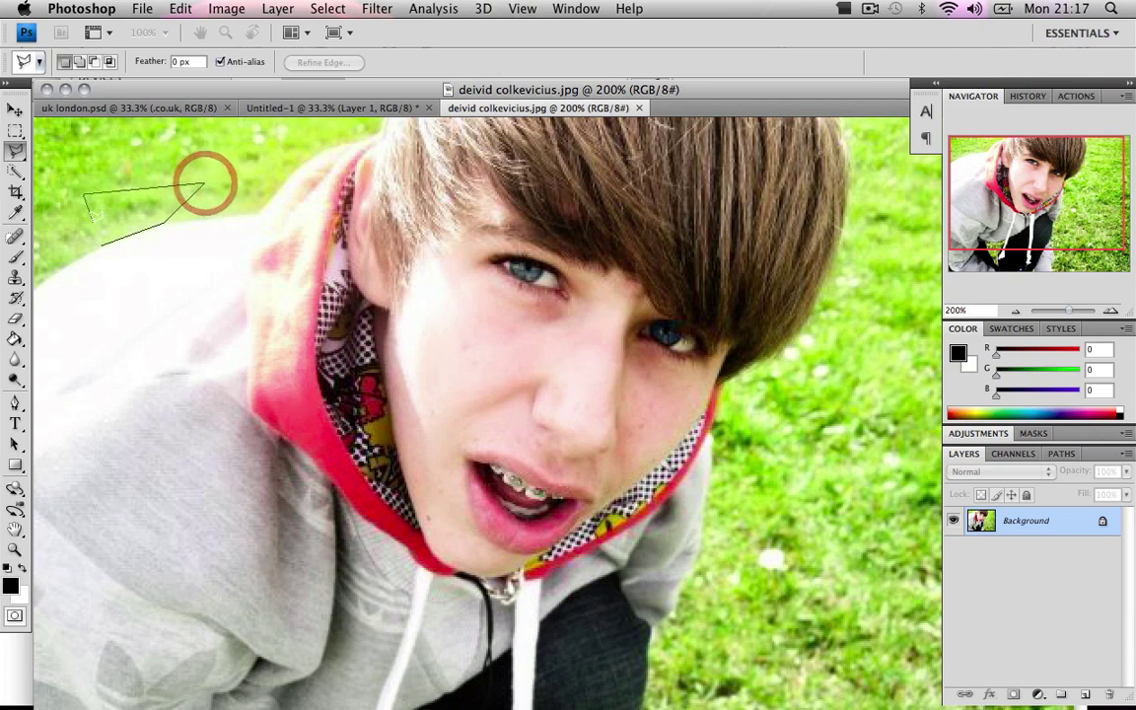
{"action": "left_click", "coordinate": [84, 194]}
{"action": "left_click", "coordinate": [102, 243]}
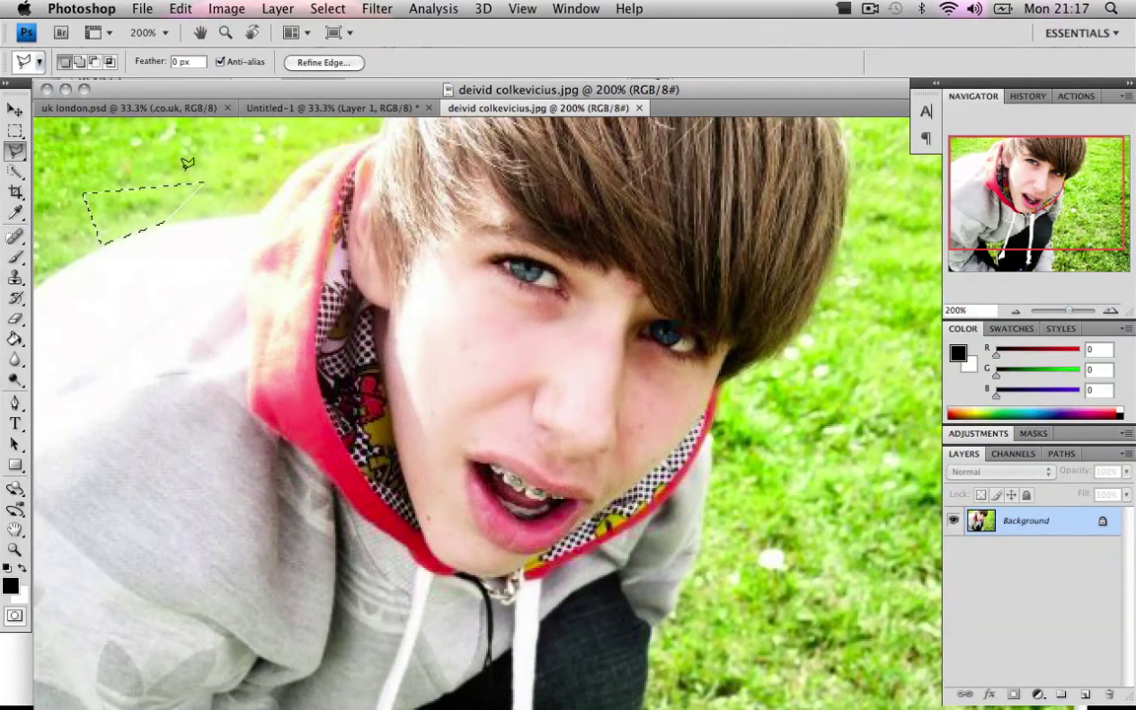
{"action": "key", "text": "super+d"}
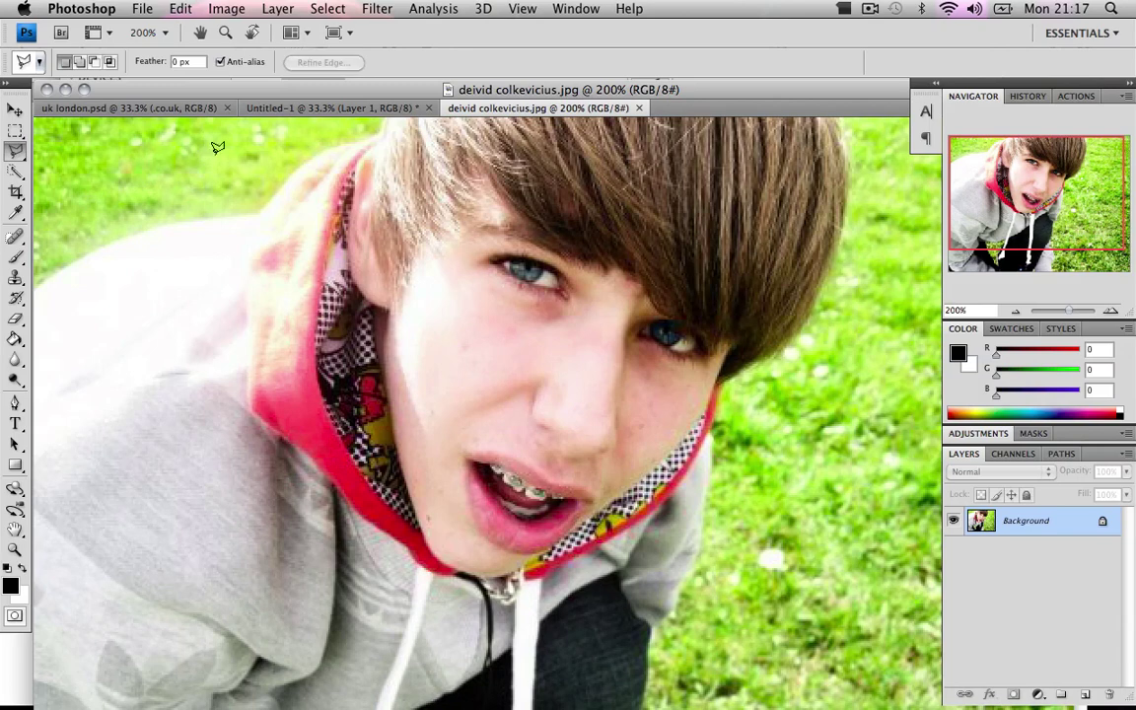
Step: Try the Magnetic Lasso along the shoulder edge, closing the outline through the grass, then deselect it
{"action": "left_click", "coordinate": [11, 151]}
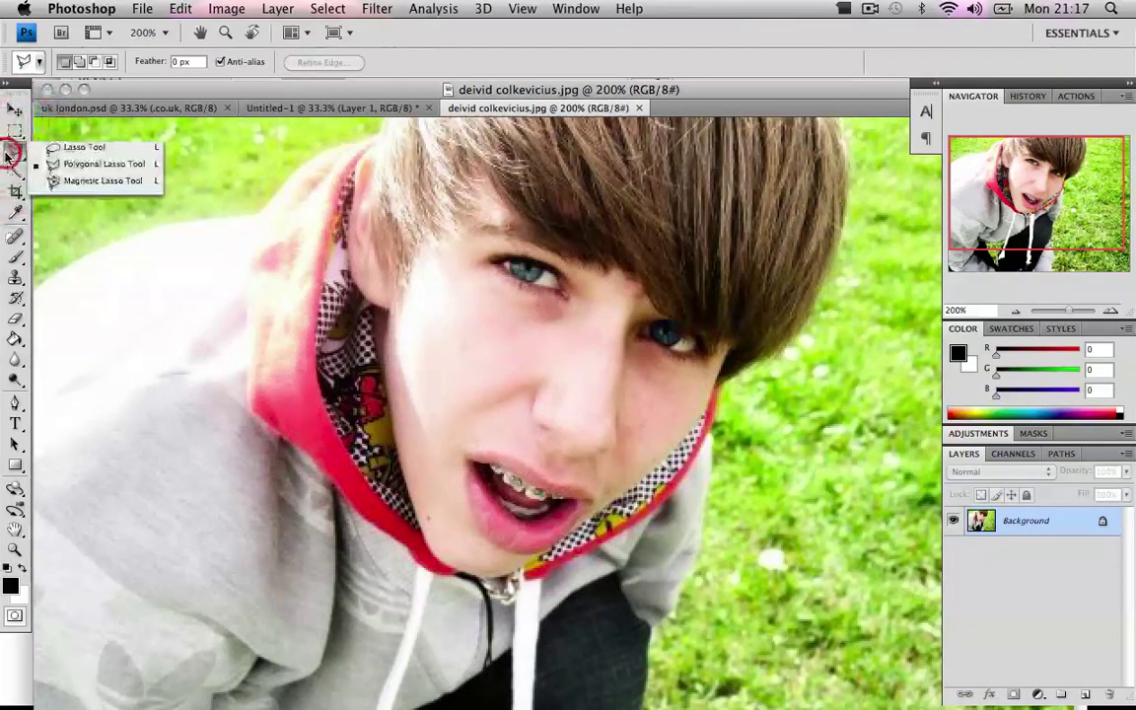
{"action": "left_click", "coordinate": [59, 180]}
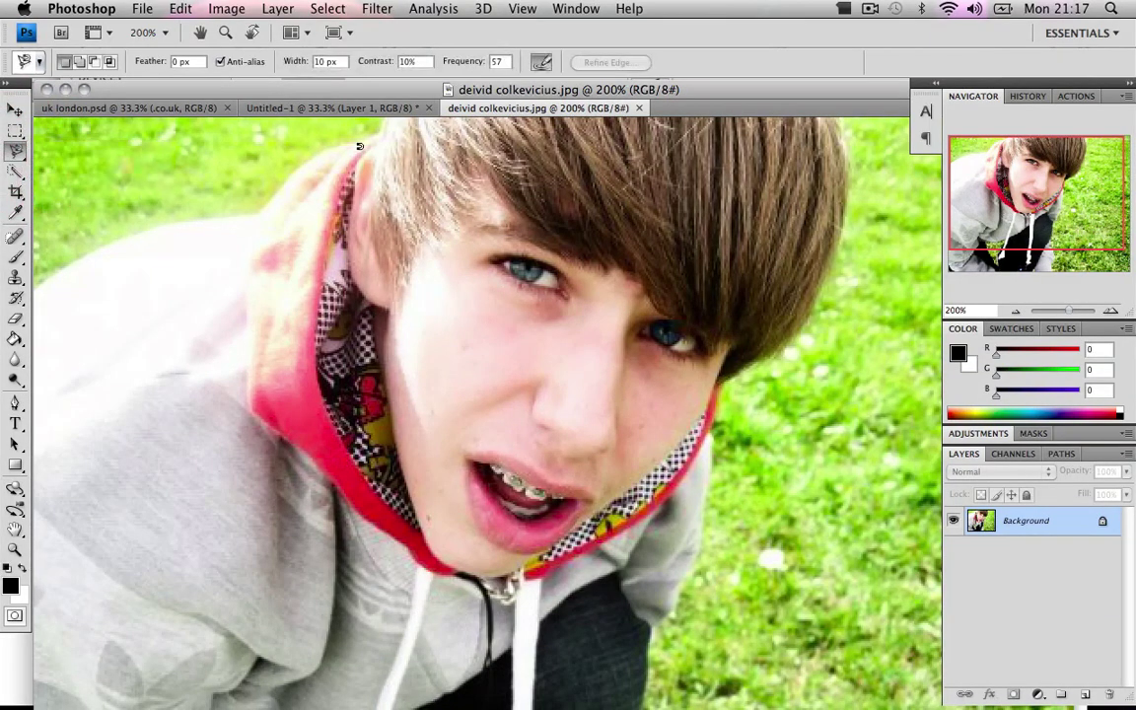
{"action": "left_click", "coordinate": [247, 214]}
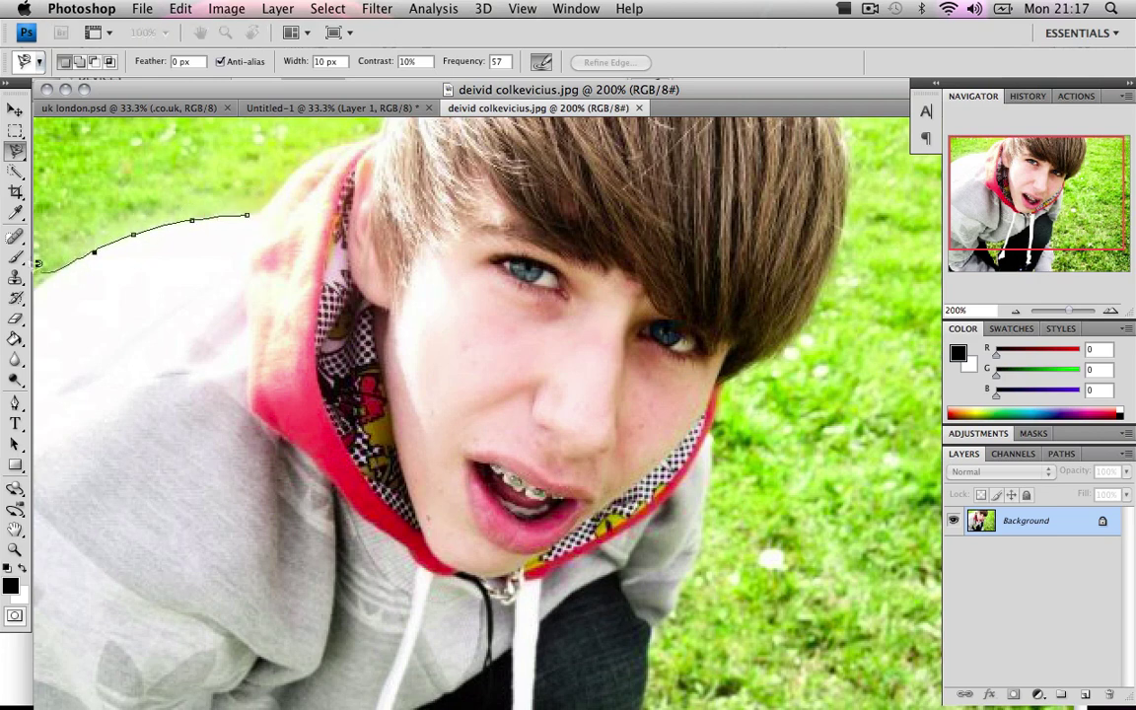
{"action": "left_click", "coordinate": [248, 213]}
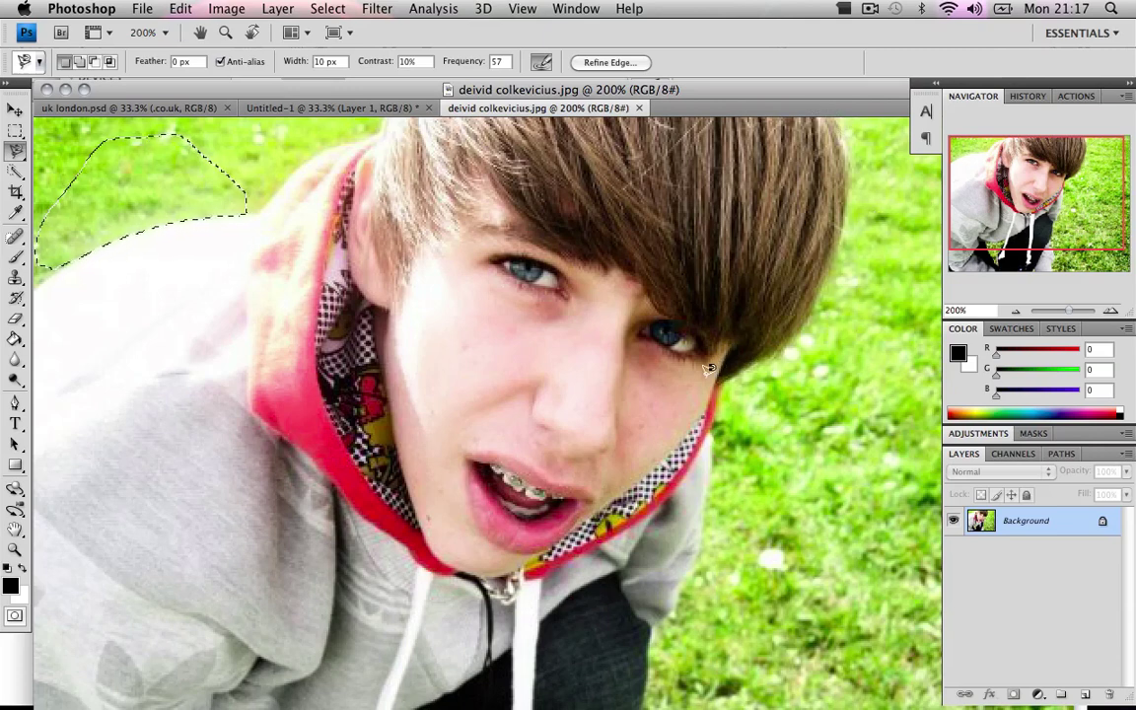
{"action": "key", "text": "super+d"}
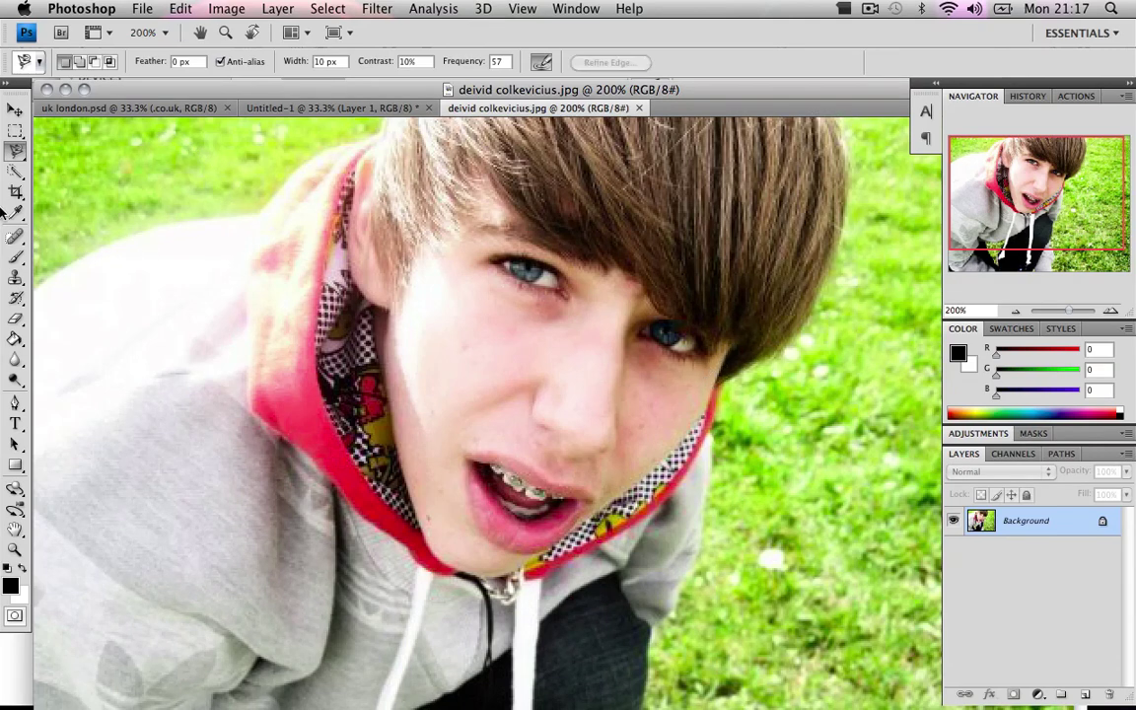
Step: Try out the Pen tool with a freehand curvy path across the hood and face, then delete that path
{"action": "left_click", "coordinate": [17, 404]}
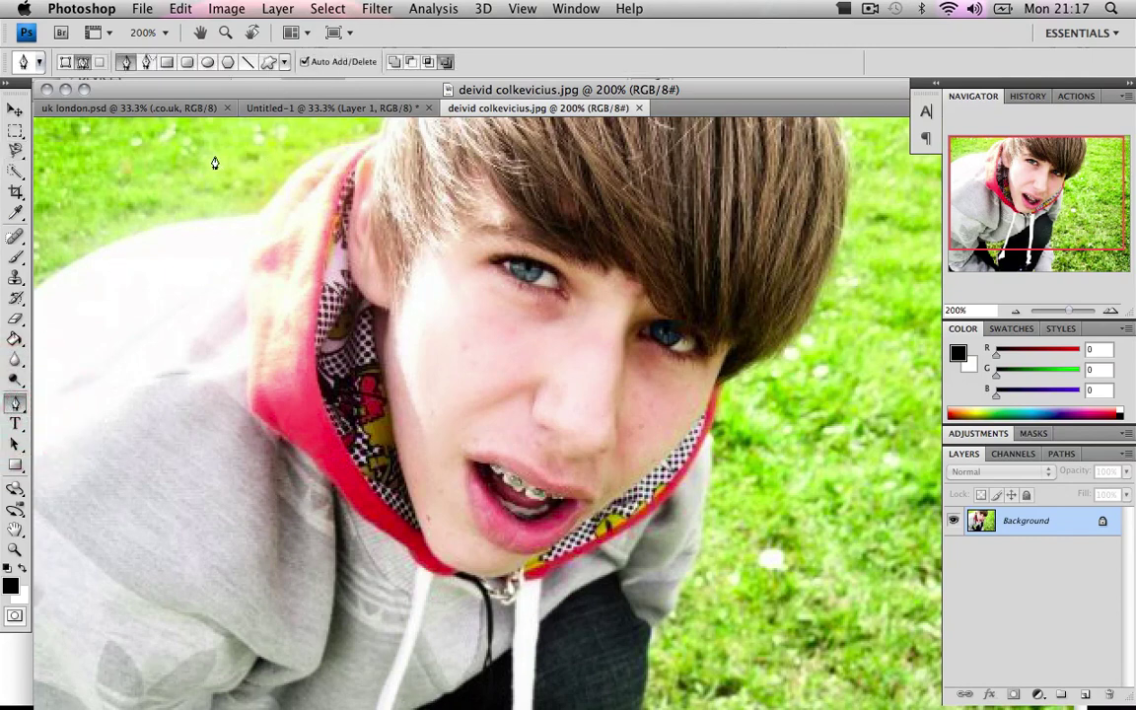
{"action": "left_click_drag", "start_coordinate": [142, 275], "coordinate": [281, 200]}
{"action": "left_click_drag", "start_coordinate": [303, 296], "coordinate": [431, 488]}
{"action": "left_click_drag", "start_coordinate": [535, 475], "coordinate": [578, 327]}
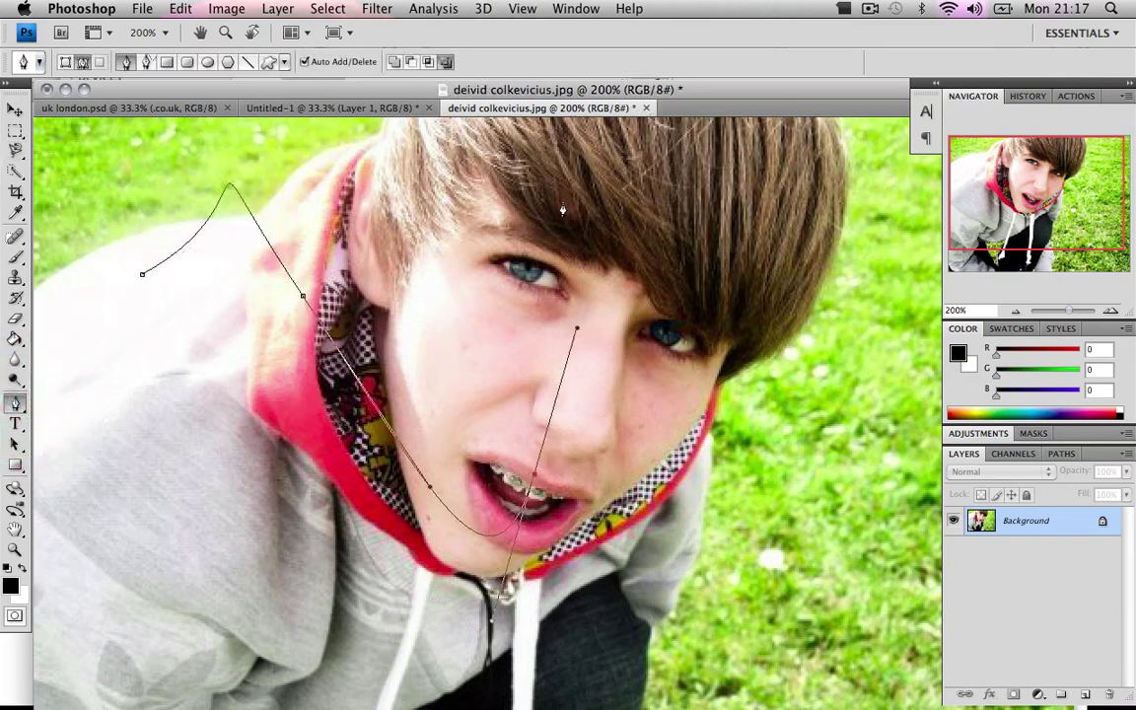
{"action": "left_click_drag", "start_coordinate": [567, 254], "coordinate": [329, 174]}
{"action": "mouse_move", "coordinate": [289, 230]}
{"action": "left_mouse_down"}
{"action": "mouse_move", "coordinate": [213, 398]}
{"action": "mouse_move", "coordinate": [567, 513]}
{"action": "left_mouse_up"}
{"action": "left_click_drag", "start_coordinate": [642, 450], "coordinate": [383, 415]}
{"action": "left_click_drag", "start_coordinate": [230, 262], "coordinate": [499, 291]}
{"action": "left_click_drag", "start_coordinate": [514, 235], "coordinate": [399, 315]}
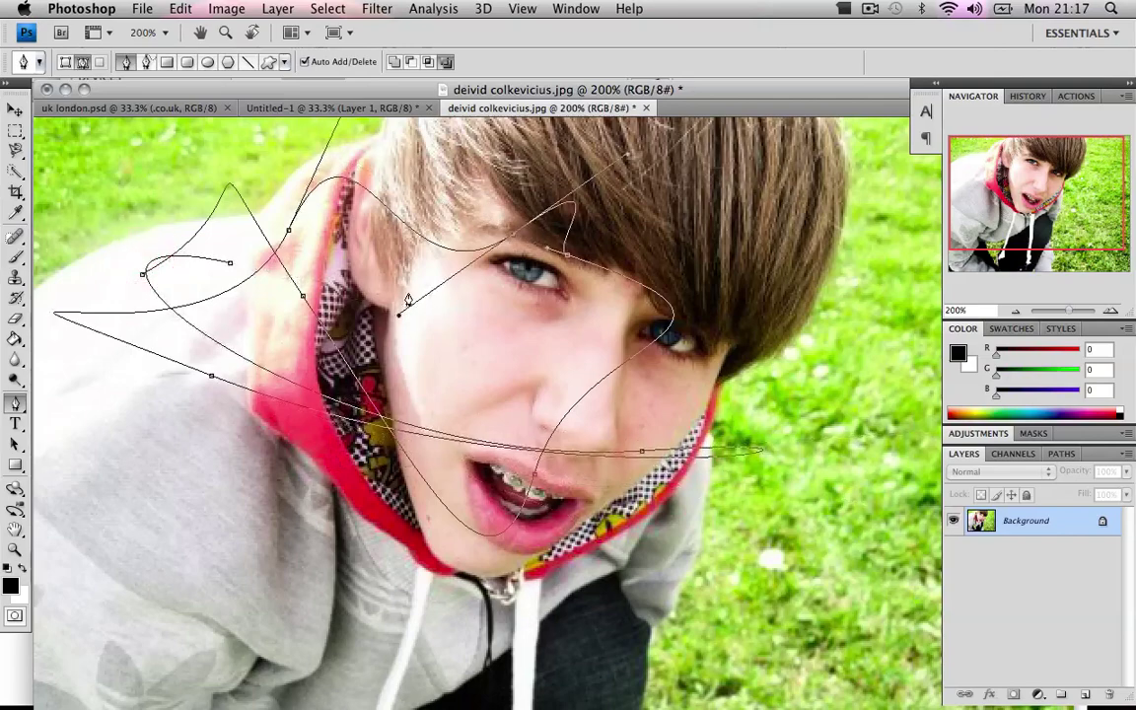
{"action": "left_click", "coordinate": [407, 270]}
{"action": "right_click", "coordinate": [383, 243]}
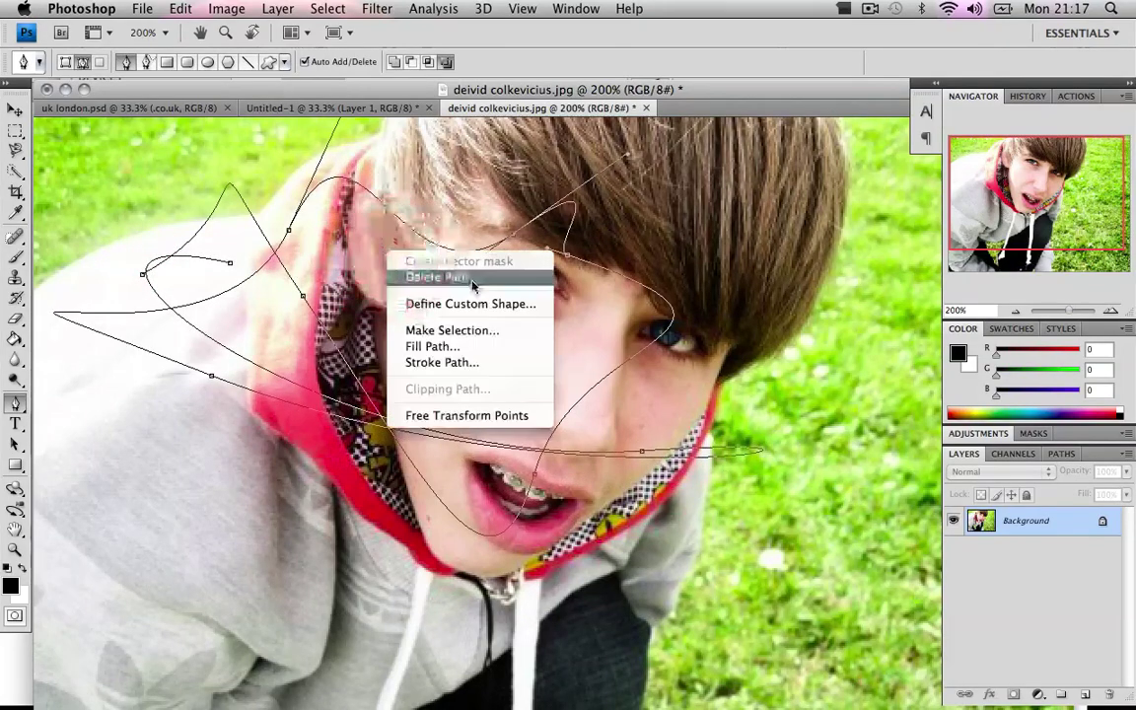
{"action": "left_click", "coordinate": [424, 275]}
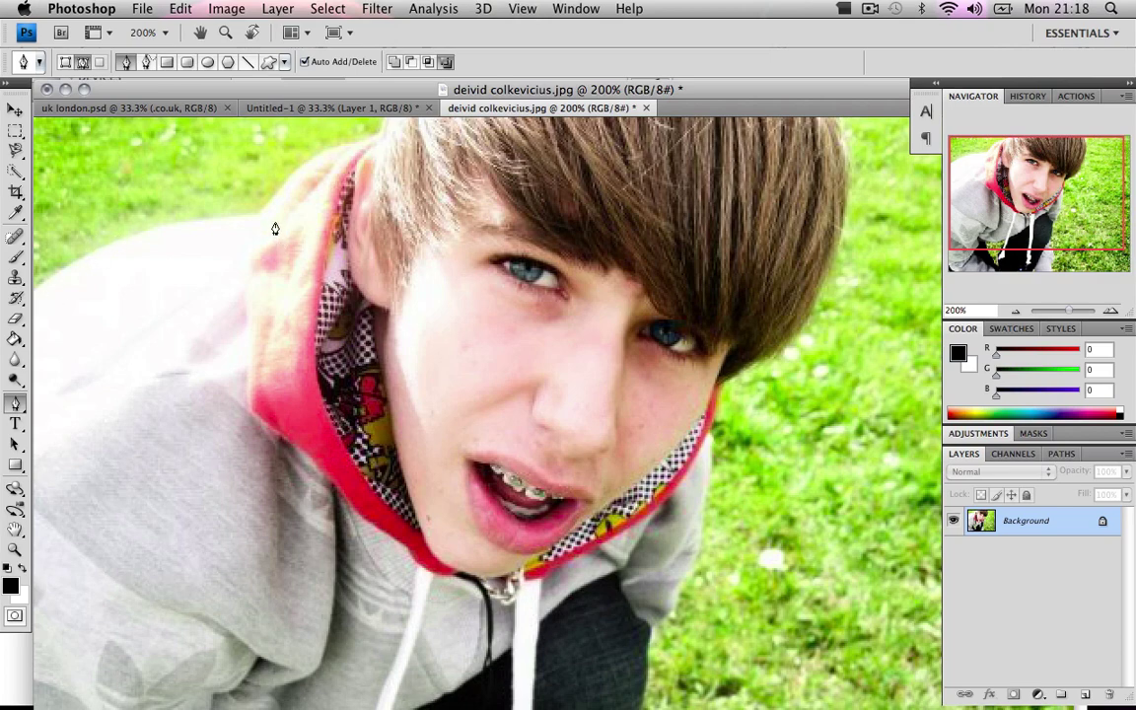
Step: Draw a closed Pen path around the grass above the shoulder, following the jacket's edge from the hood to the photo's edge
{"action": "left_click", "coordinate": [1110, 311]}
{"action": "left_click_drag", "start_coordinate": [1007, 181], "coordinate": [979, 161]}
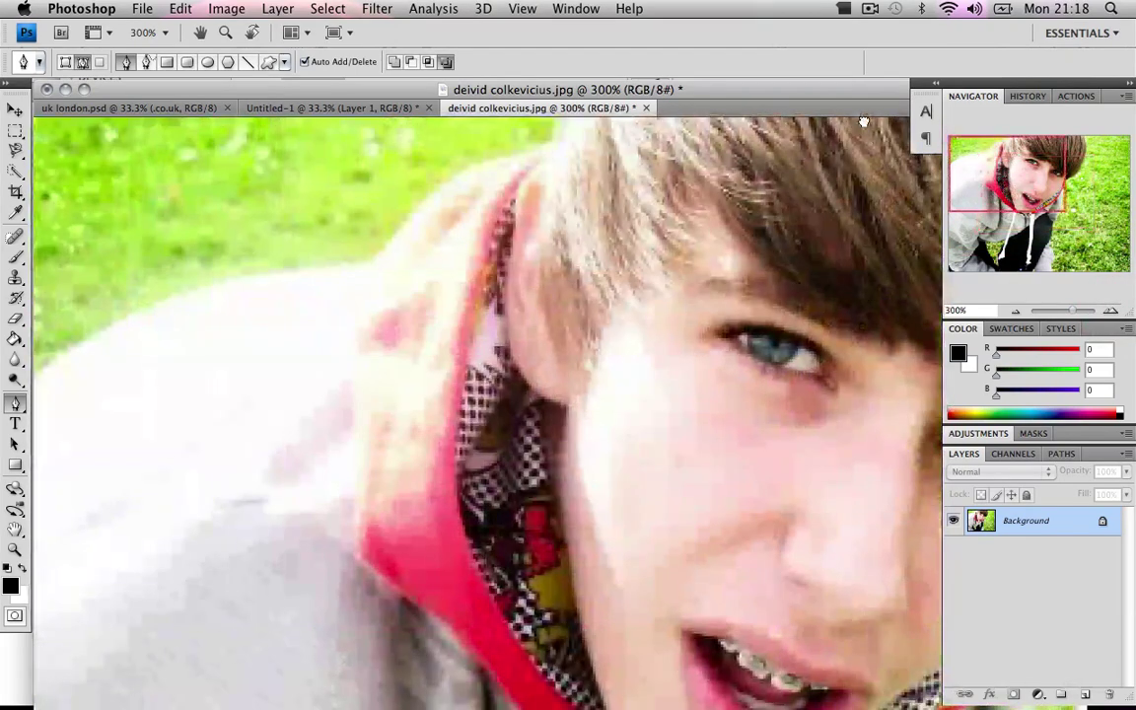
{"action": "left_click", "coordinate": [368, 262]}
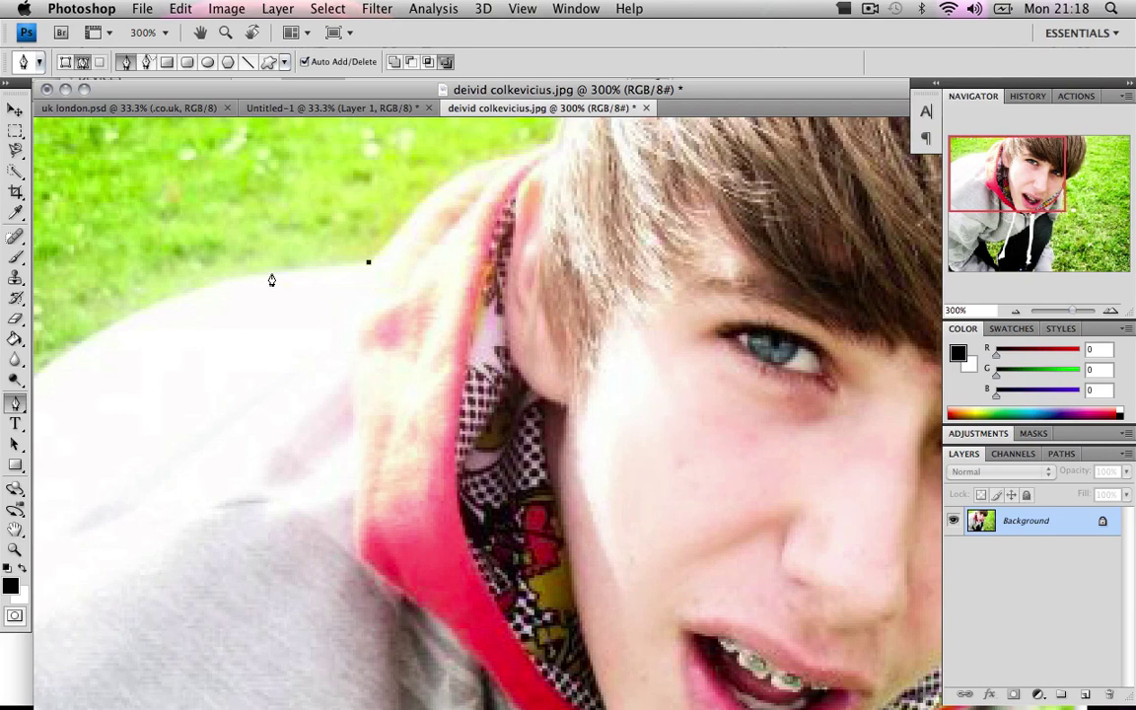
{"action": "left_click_drag", "start_coordinate": [273, 272], "coordinate": [251, 274]}
{"action": "left_click", "coordinate": [171, 297]}
{"action": "left_click_drag", "start_coordinate": [167, 297], "coordinate": [34, 385]}
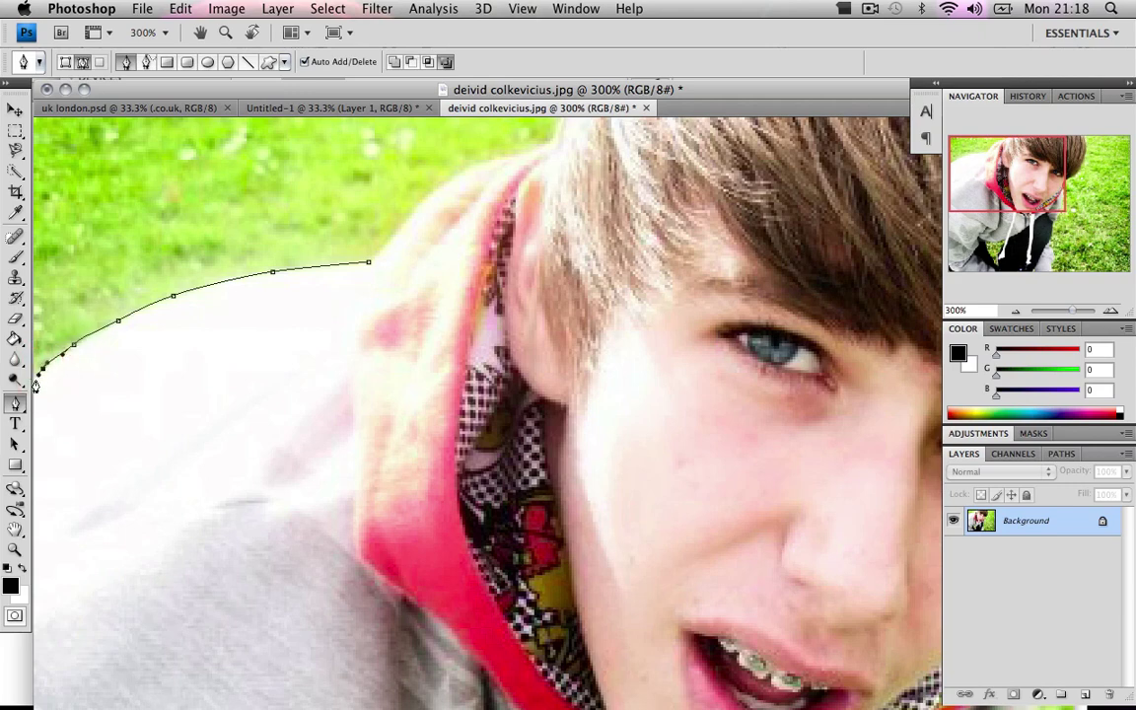
{"action": "left_click", "coordinate": [36, 379]}
{"action": "left_click", "coordinate": [364, 122]}
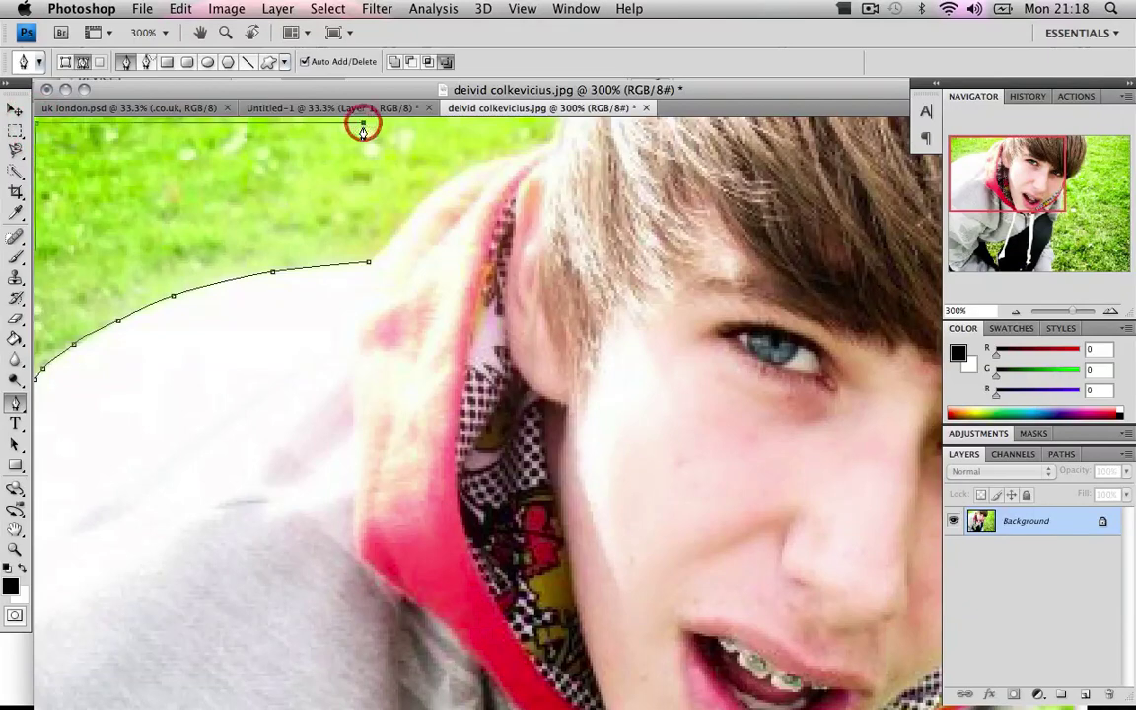
{"action": "left_click", "coordinate": [369, 259]}
Step: Convert the closed path into a new anti-aliased selection with a feather radius of 1 pixel
{"action": "right_click", "coordinate": [219, 195]}
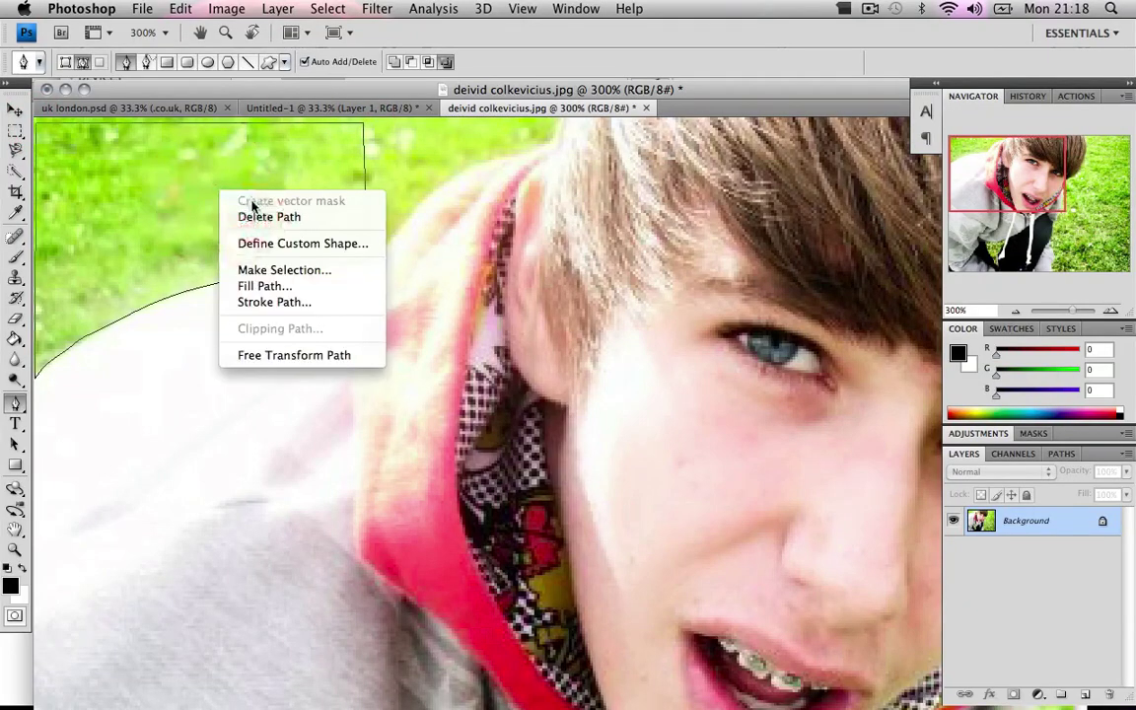
{"action": "left_click", "coordinate": [321, 267]}
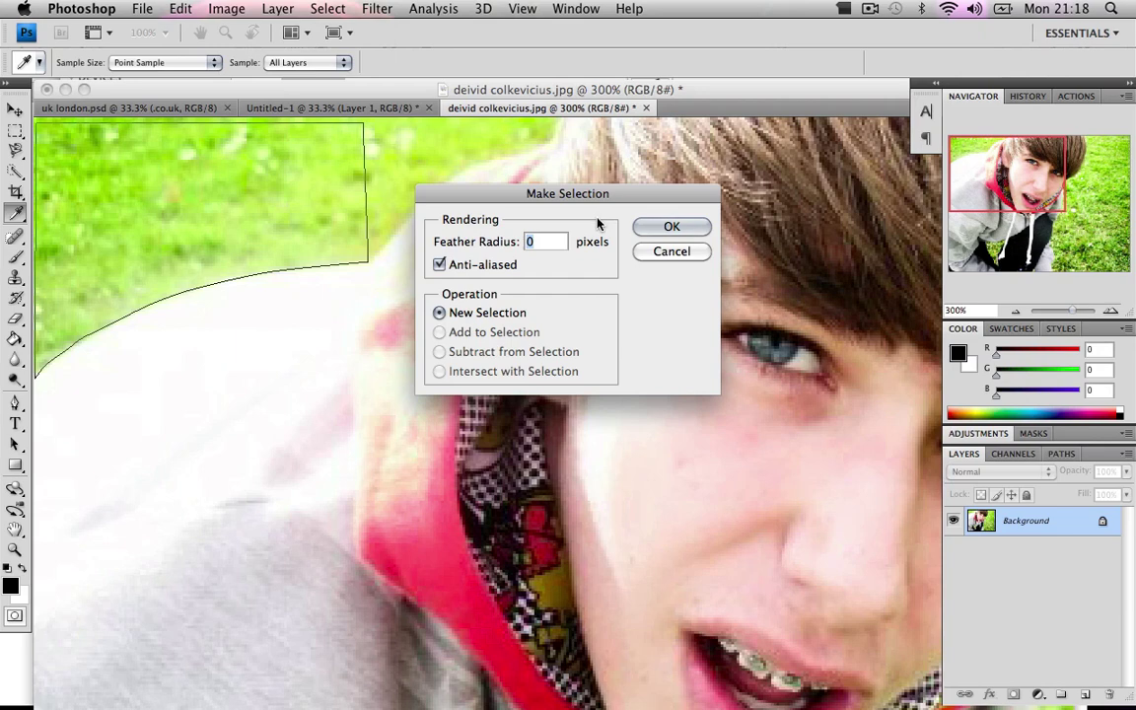
{"action": "double_click", "coordinate": [559, 242]}
{"action": "key", "text": "BackSpace"}
{"action": "type", "text": "1.1"}
{"action": "key", "text": "Tab"}
{"action": "type", "text": "1"}
{"action": "left_click", "coordinate": [672, 226]}
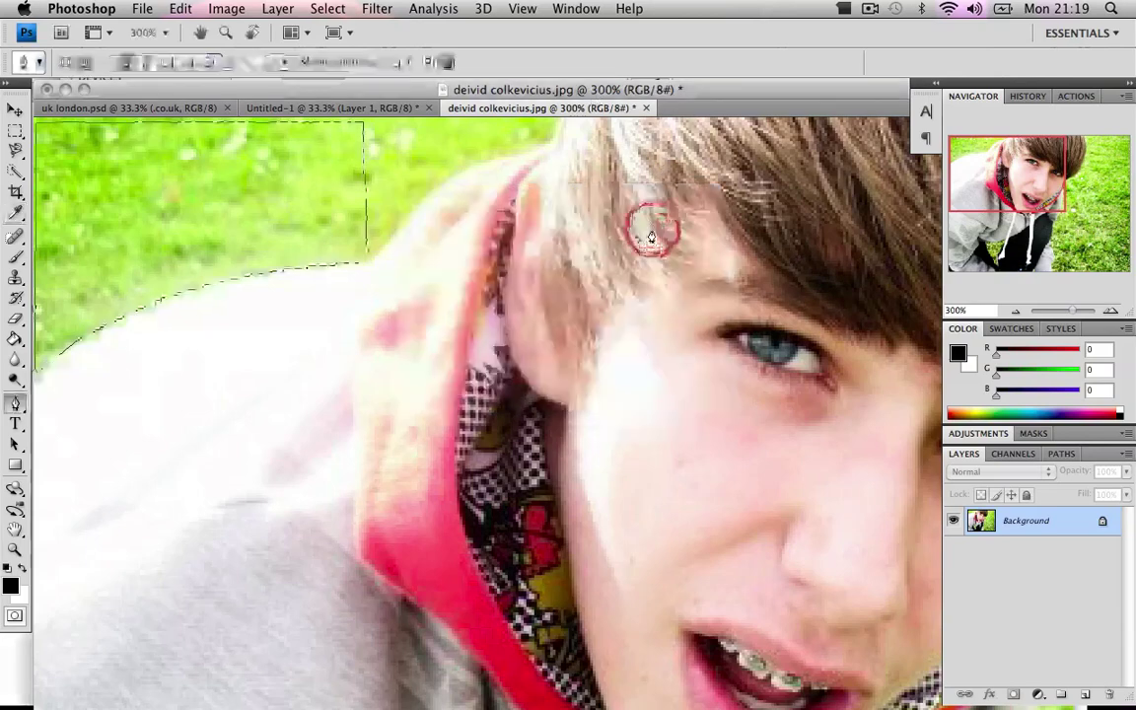
Step: Convert the locked Background into Layer 0 and delete the selected grass to transparency, leaving nothing selected
{"action": "key", "text": "p"}
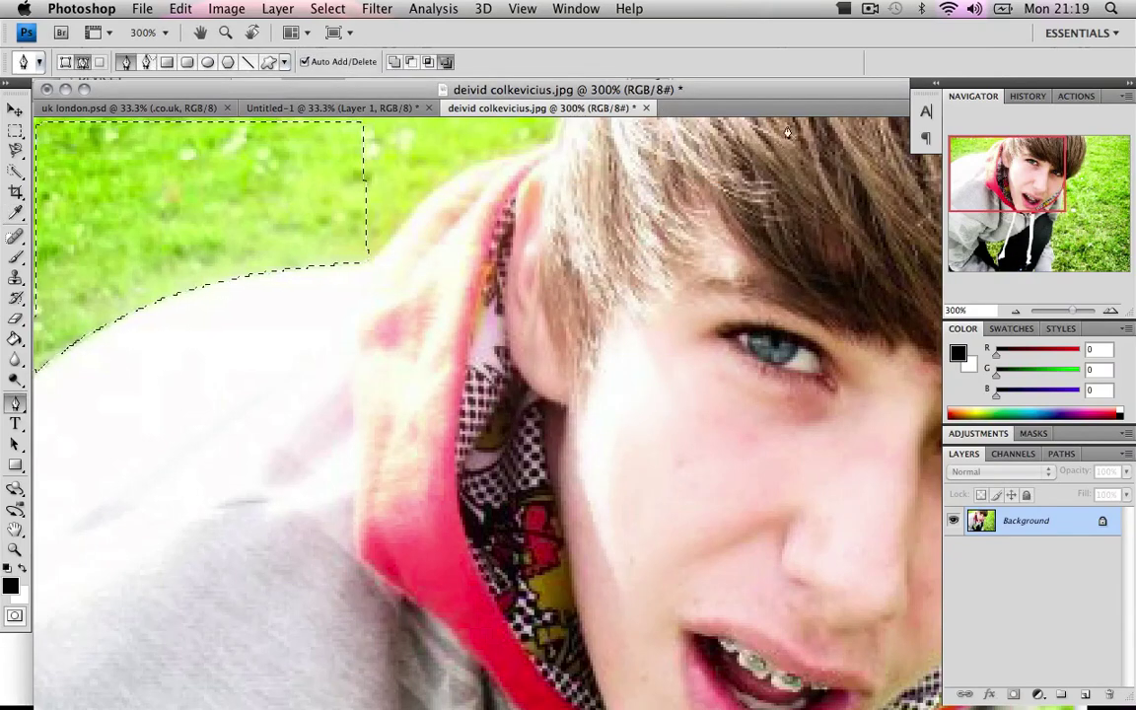
{"action": "key", "text": "Delete"}
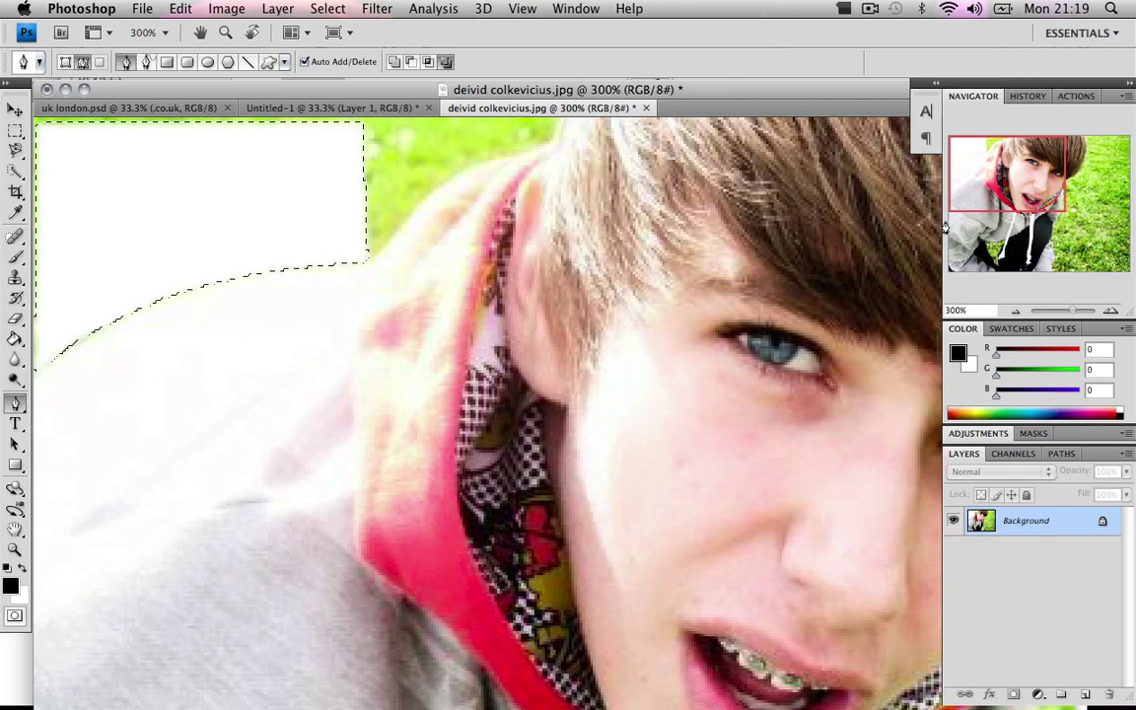
{"action": "double_click", "coordinate": [1103, 521]}
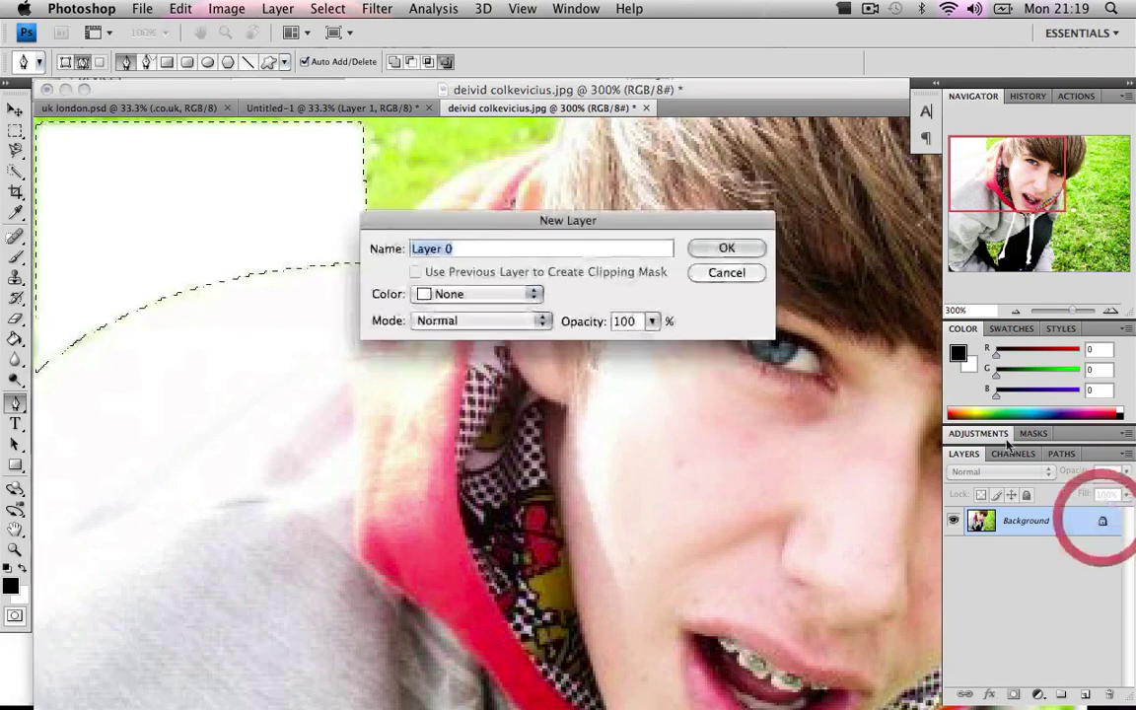
{"action": "left_click", "coordinate": [761, 249]}
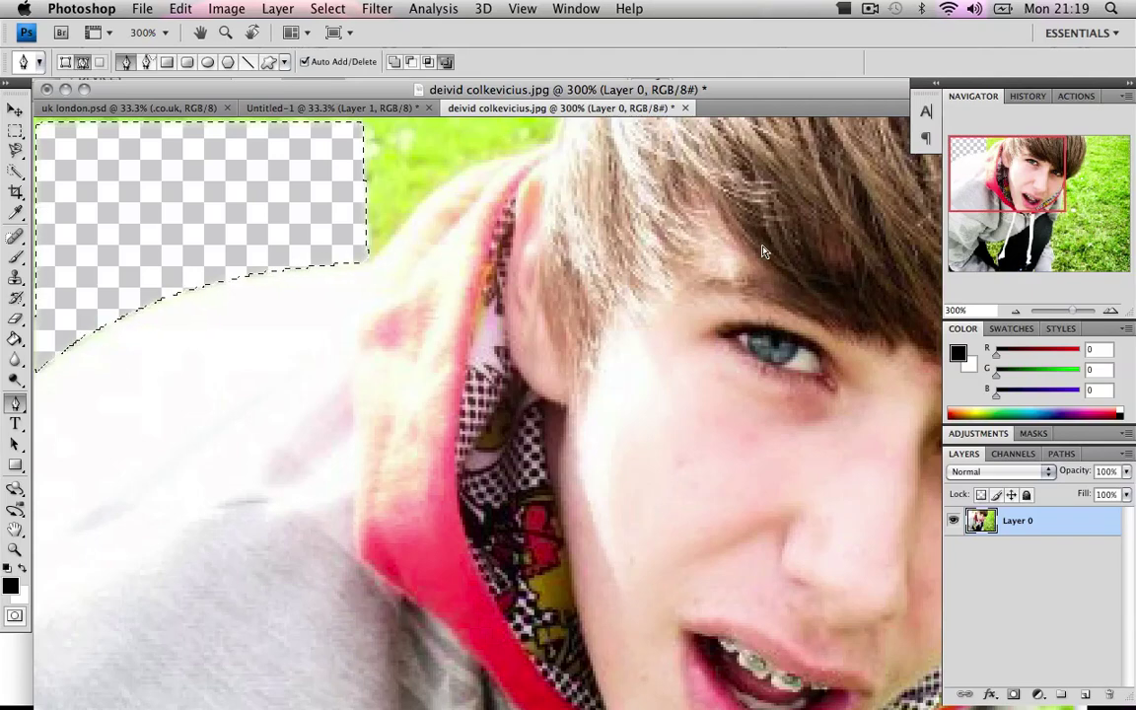
{"action": "key", "text": "super+d"}
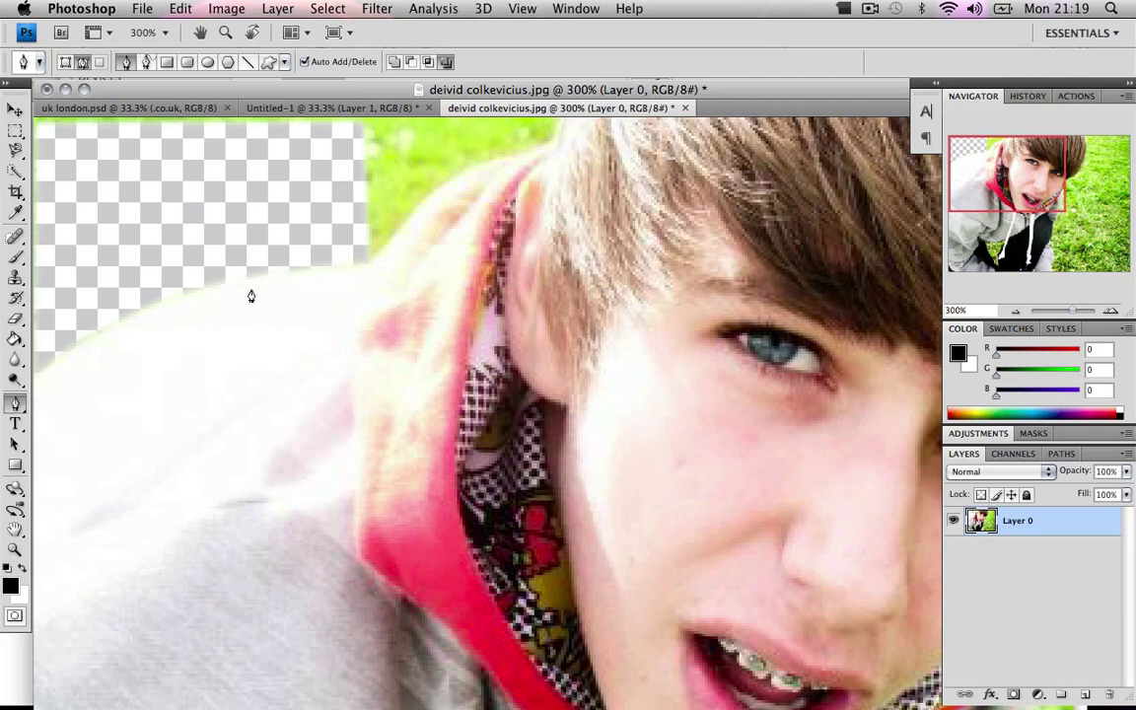
Step: Draw a closed Pen path around the grass beside the hood, following the hood's edge up to the hair at the photo's top
{"action": "left_click", "coordinate": [366, 262]}
{"action": "left_click", "coordinate": [394, 234]}
{"action": "left_click", "coordinate": [418, 207]}
{"action": "left_click", "coordinate": [431, 195]}
{"action": "left_click", "coordinate": [454, 175]}
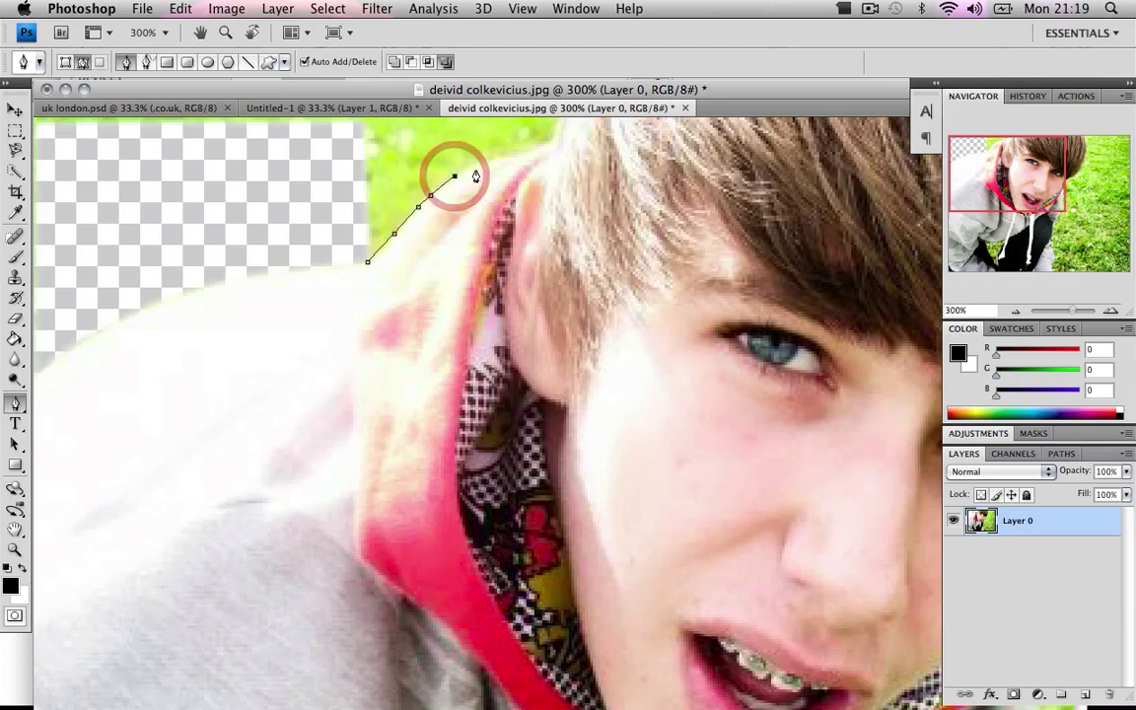
{"action": "left_click", "coordinate": [475, 169]}
{"action": "left_click", "coordinate": [523, 155]}
{"action": "left_click", "coordinate": [535, 152]}
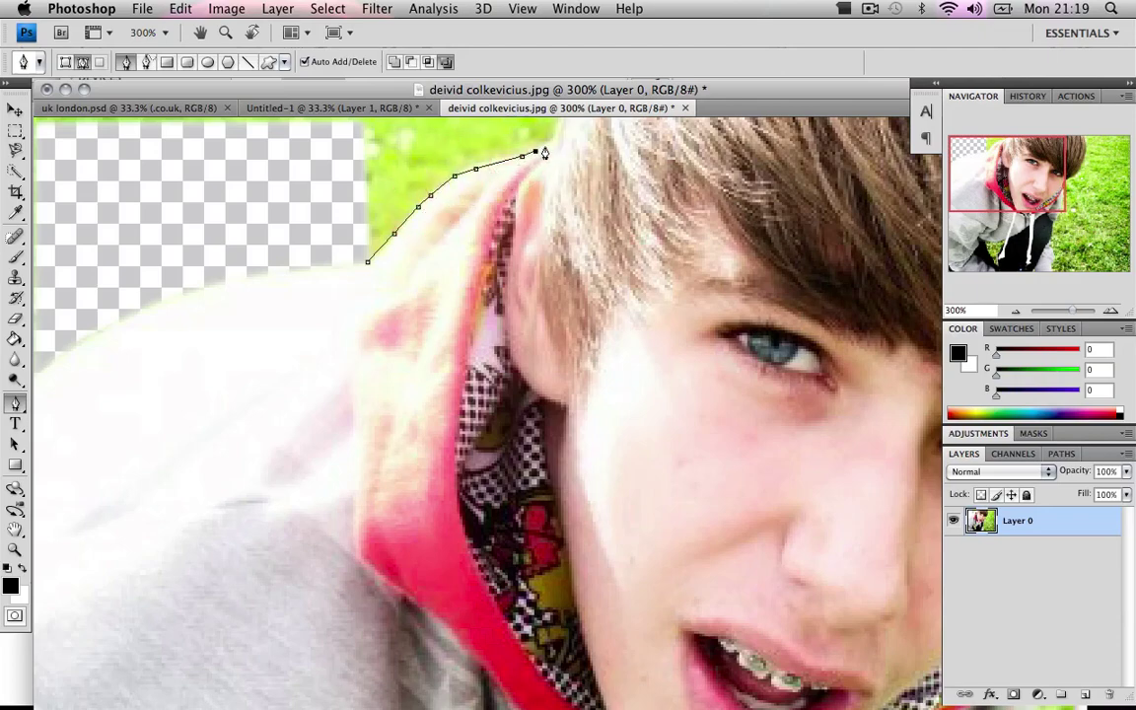
{"action": "left_click", "coordinate": [549, 145]}
{"action": "scroll", "coordinate": [897, 138], "scroll_direction": "right", "scroll_amount": 5}
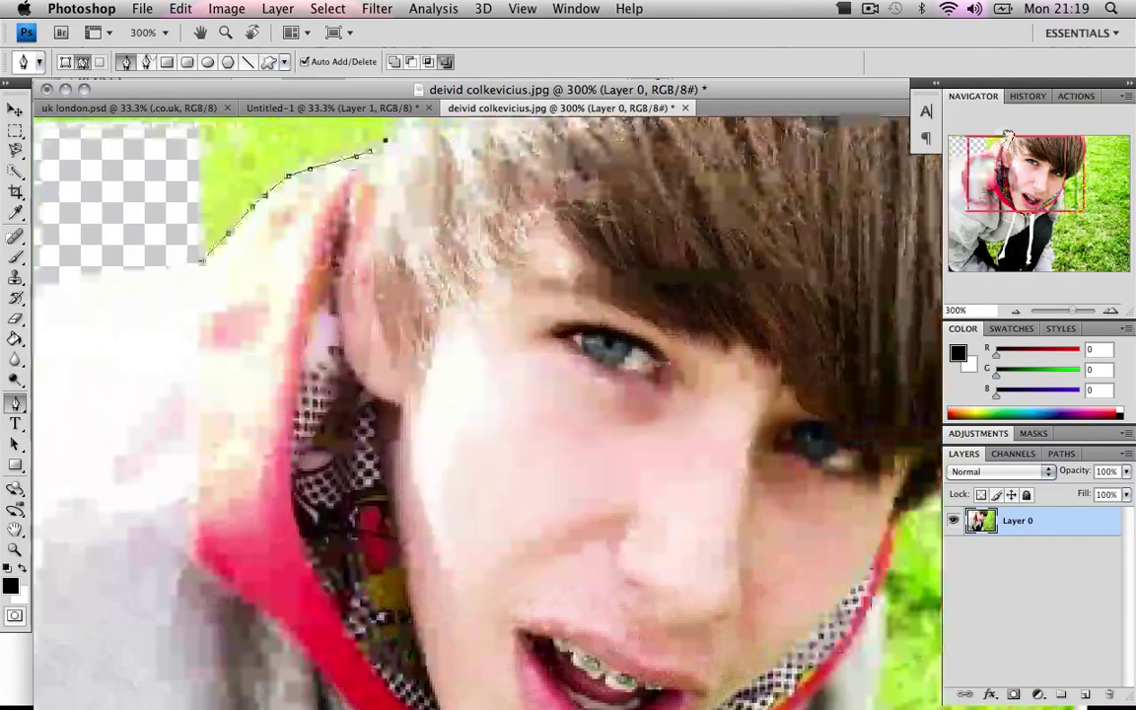
{"action": "left_click", "coordinate": [411, 121]}
{"action": "left_click", "coordinate": [164, 138]}
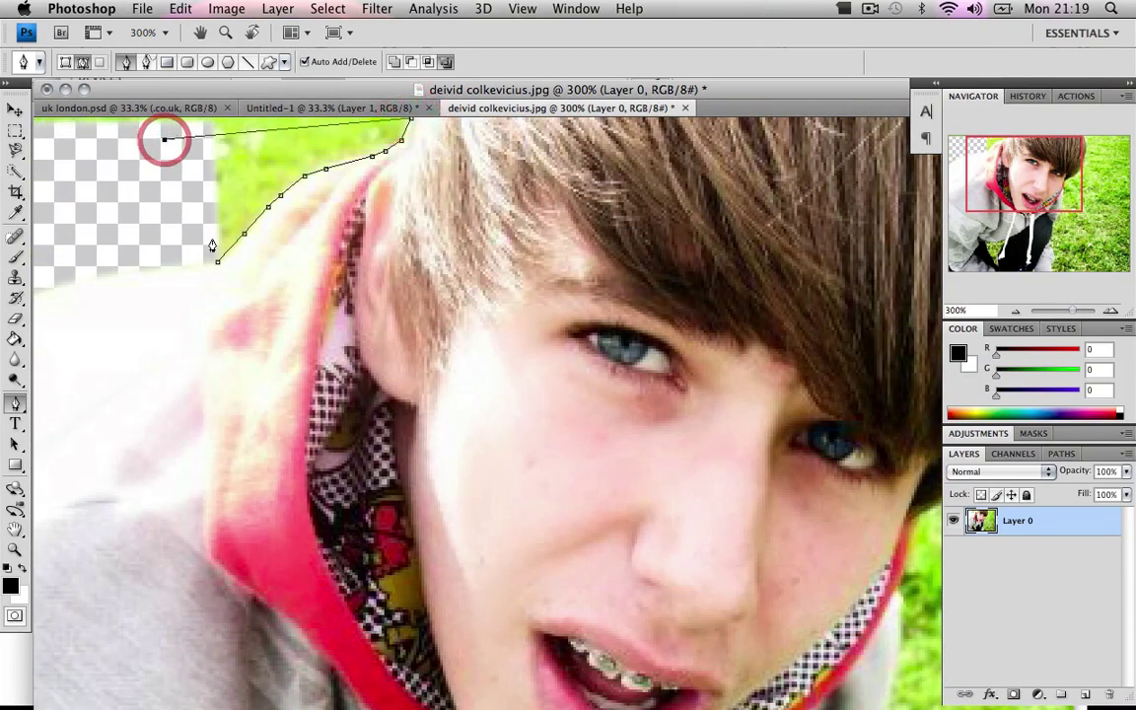
{"action": "left_click", "coordinate": [218, 263]}
Step: Convert the path into a new anti-aliased selection with a 1 pixel feather, delete the grass inside it and deselect
{"action": "right_click", "coordinate": [230, 174]}
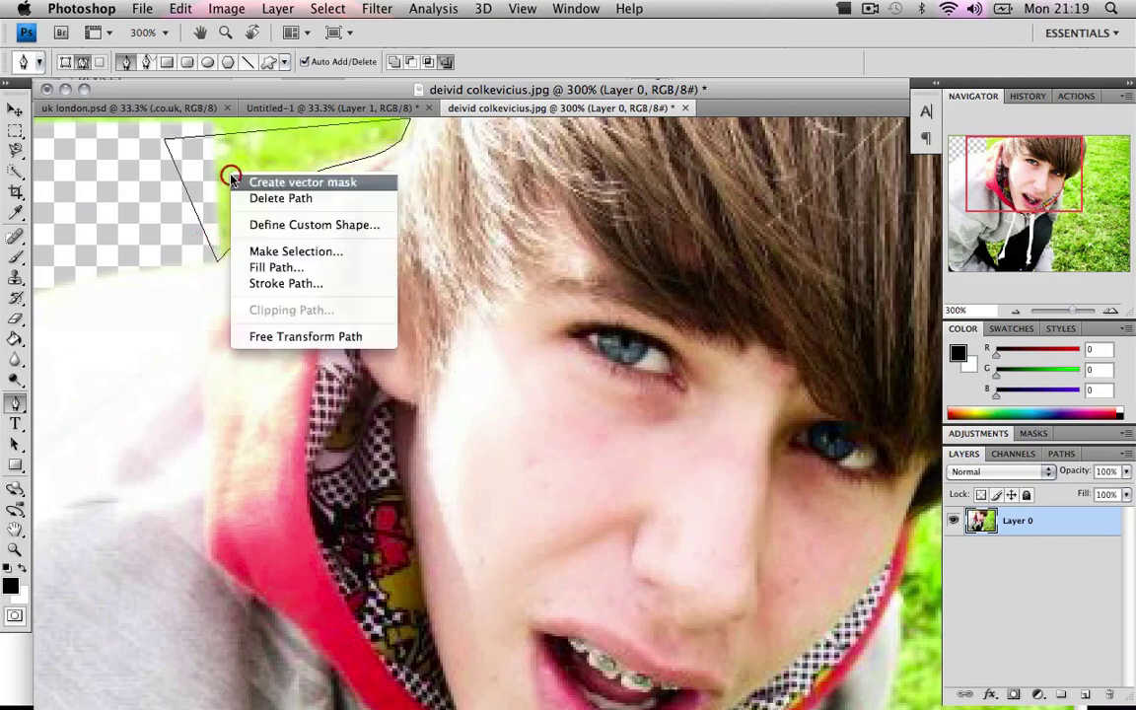
{"action": "left_click", "coordinate": [267, 254]}
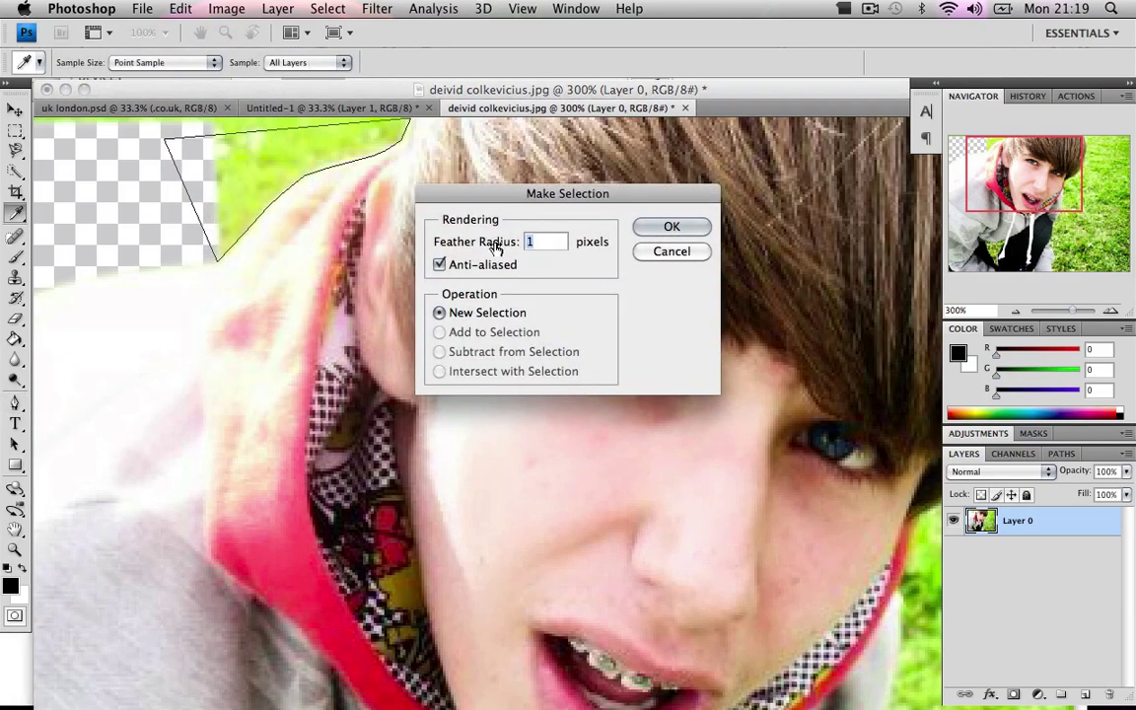
{"action": "left_click", "coordinate": [673, 233]}
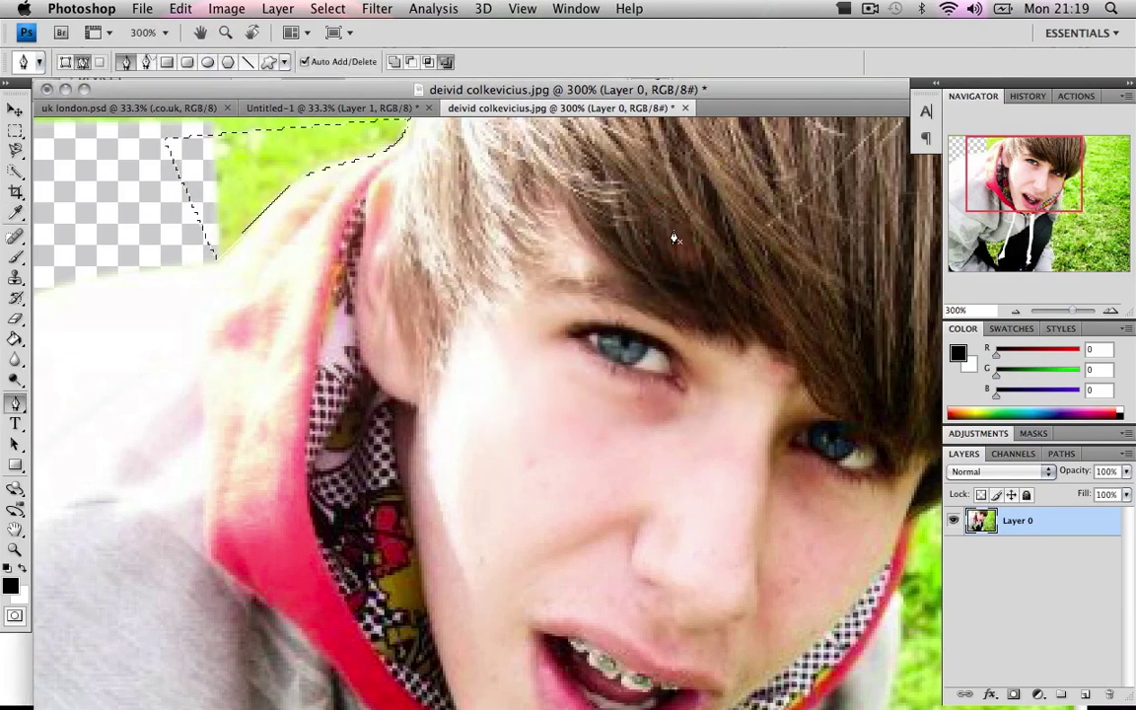
{"action": "key", "text": "cmd+d"}
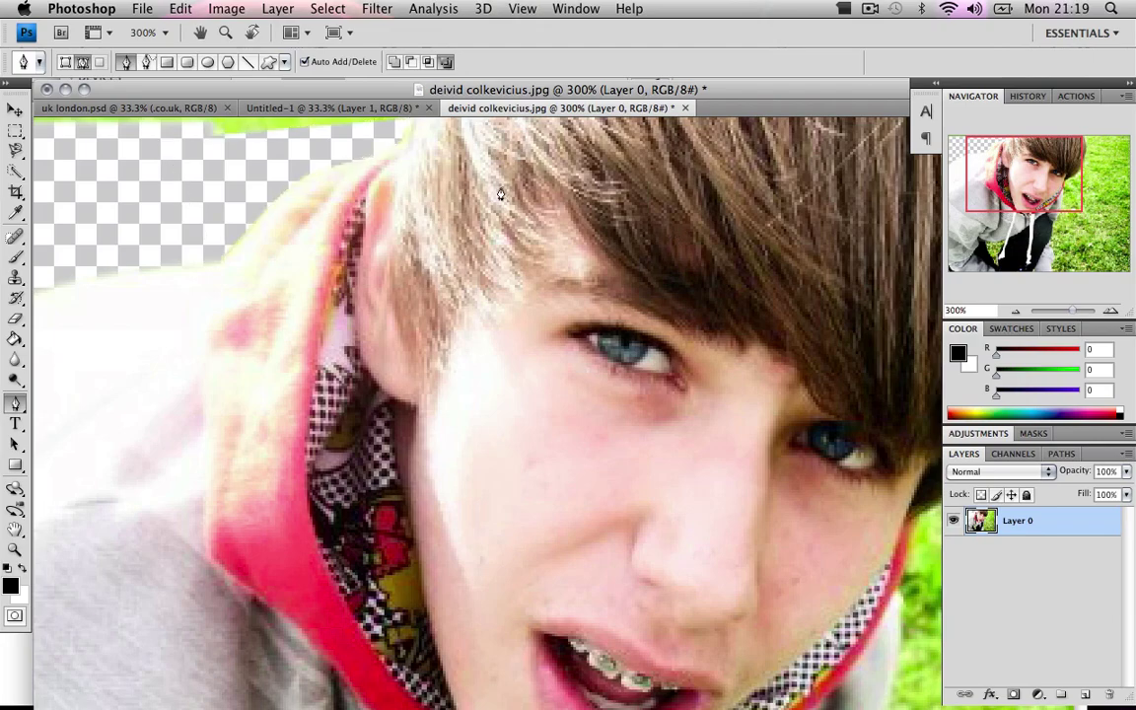
Step: Start a Pen path at the photo's top and trace the outer edge of the brown hair down to the red hood trim
{"action": "left_click_drag", "start_coordinate": [1075, 185], "coordinate": [1121, 184]}
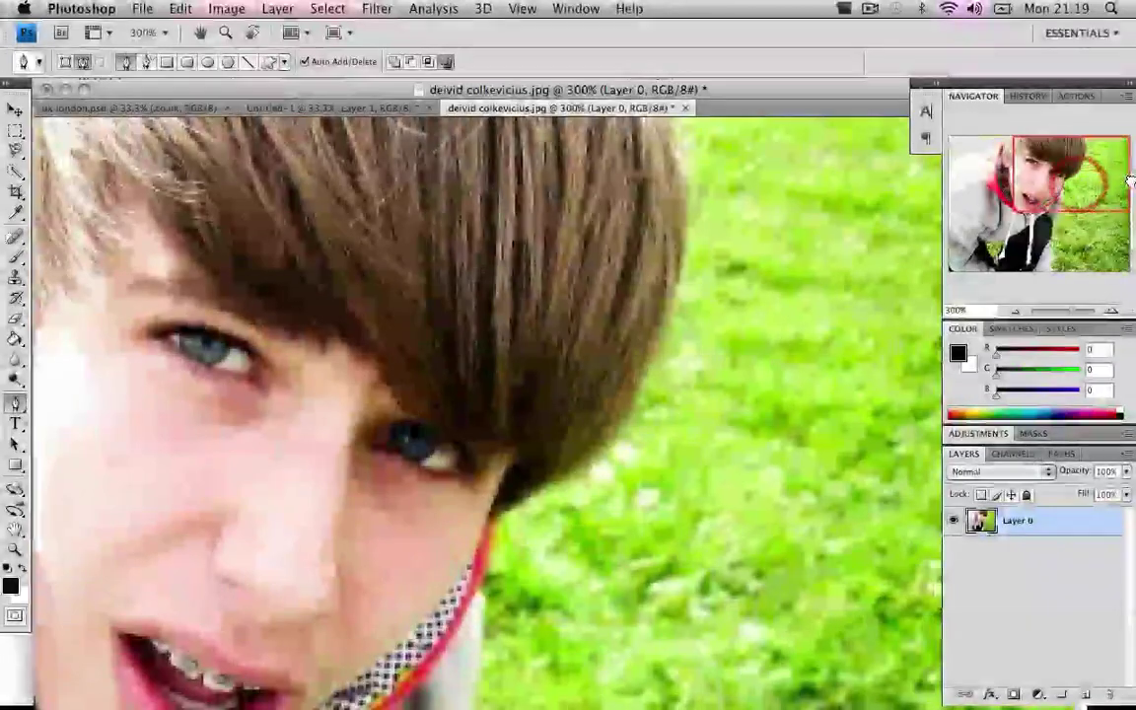
{"action": "left_click", "coordinate": [669, 119]}
{"action": "left_click_drag", "start_coordinate": [690, 172], "coordinate": [690, 191]}
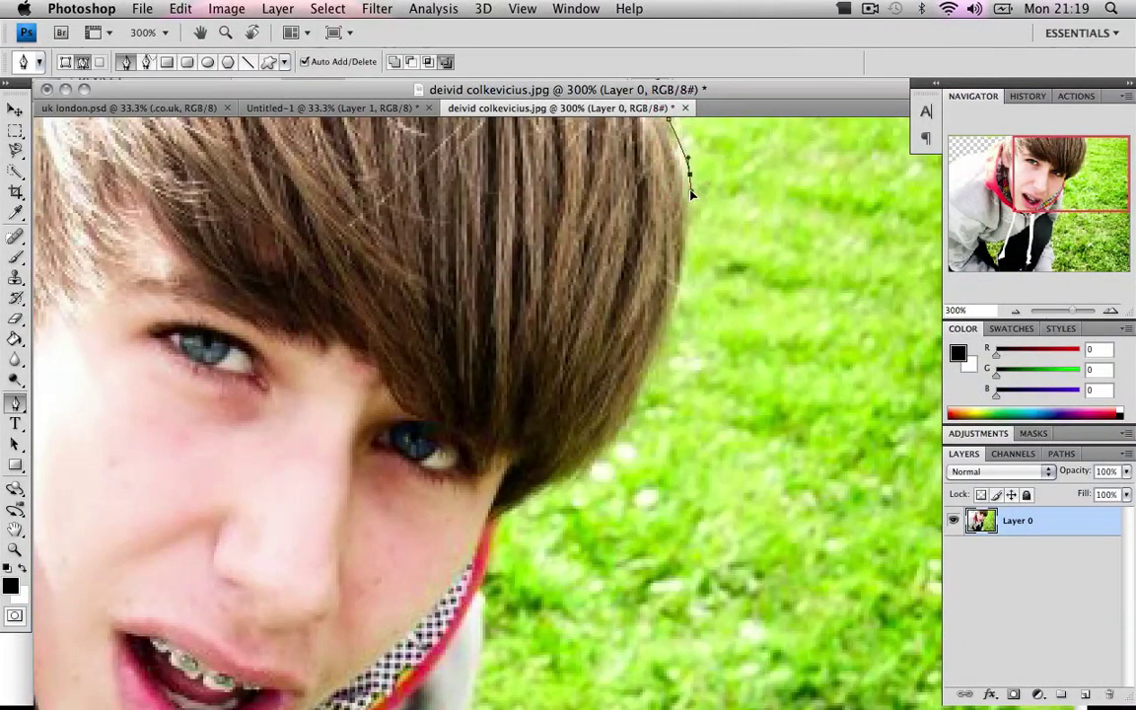
{"action": "left_click_drag", "start_coordinate": [689, 235], "coordinate": [687, 252]}
{"action": "left_click", "coordinate": [674, 316]}
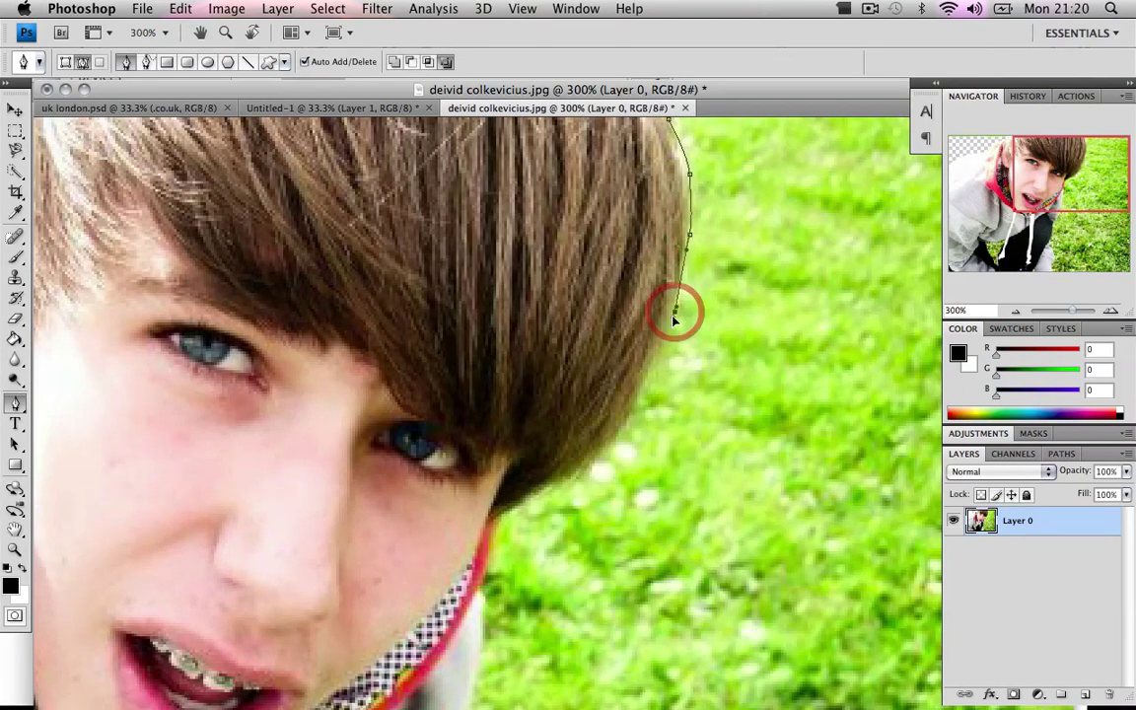
{"action": "left_click", "coordinate": [645, 381]}
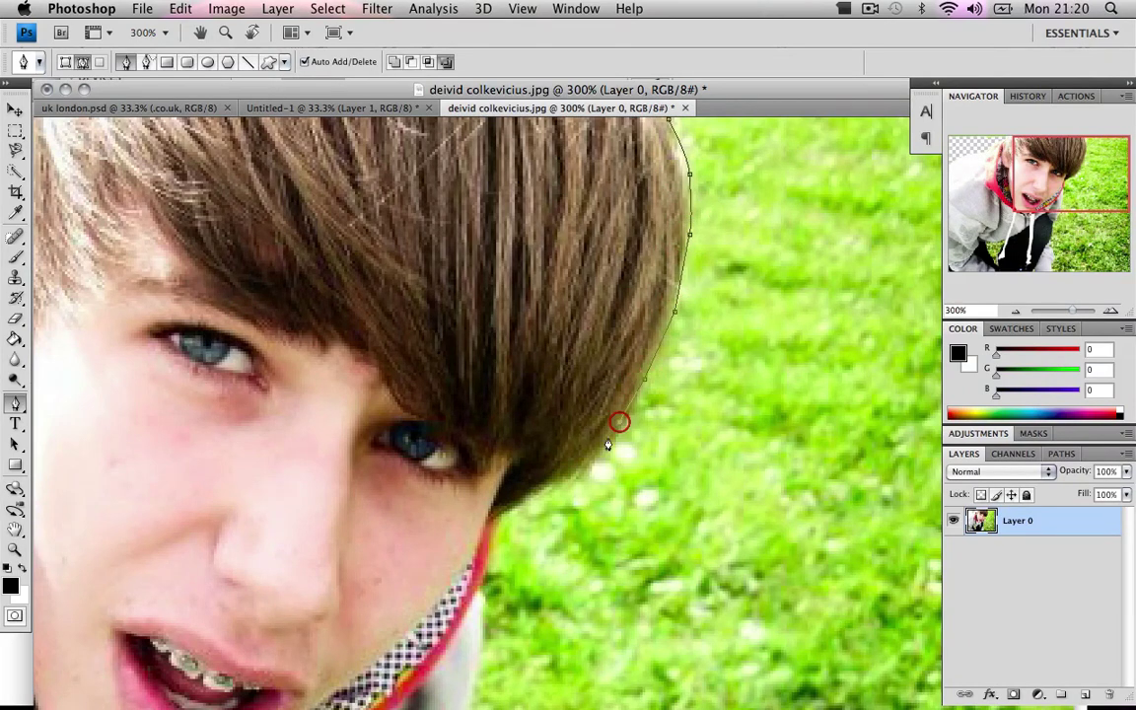
{"action": "left_click", "coordinate": [602, 447]}
{"action": "left_click", "coordinate": [589, 465]}
{"action": "left_click", "coordinate": [562, 474]}
{"action": "left_click", "coordinate": [550, 480]}
{"action": "left_click", "coordinate": [498, 515]}
Step: Continue the path down along the red hood trim and the grey sleeve's outer edge to where the sleeve meets the dark jeans
{"action": "scroll", "coordinate": [496, 507], "scroll_direction": "down", "scroll_amount": 3}
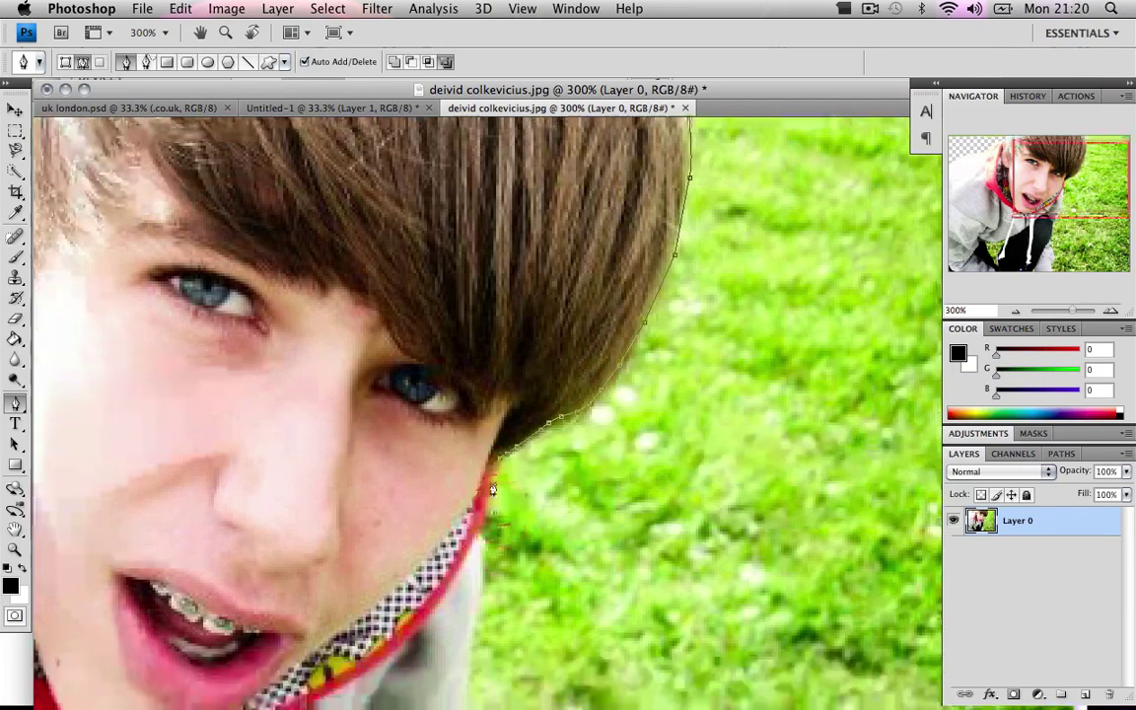
{"action": "scroll", "coordinate": [492, 491], "scroll_direction": "down", "scroll_amount": 3}
{"action": "left_click", "coordinate": [486, 417]}
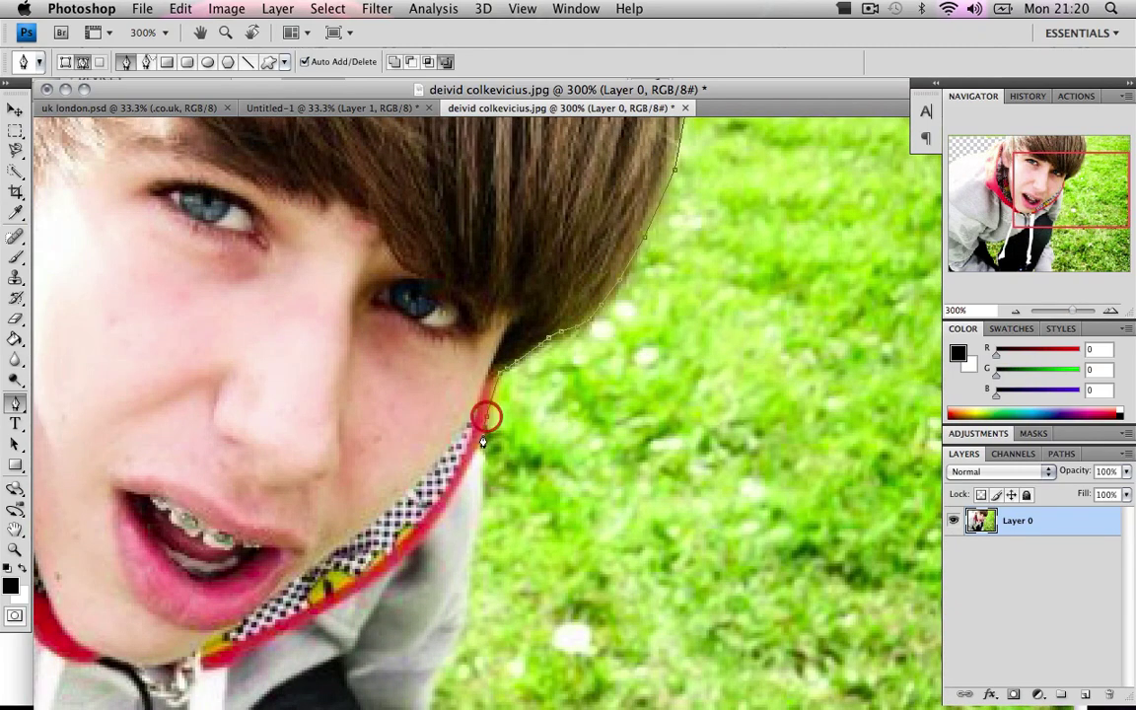
{"action": "left_click", "coordinate": [484, 474]}
{"action": "scroll", "coordinate": [485, 472], "scroll_direction": "down", "scroll_amount": 5}
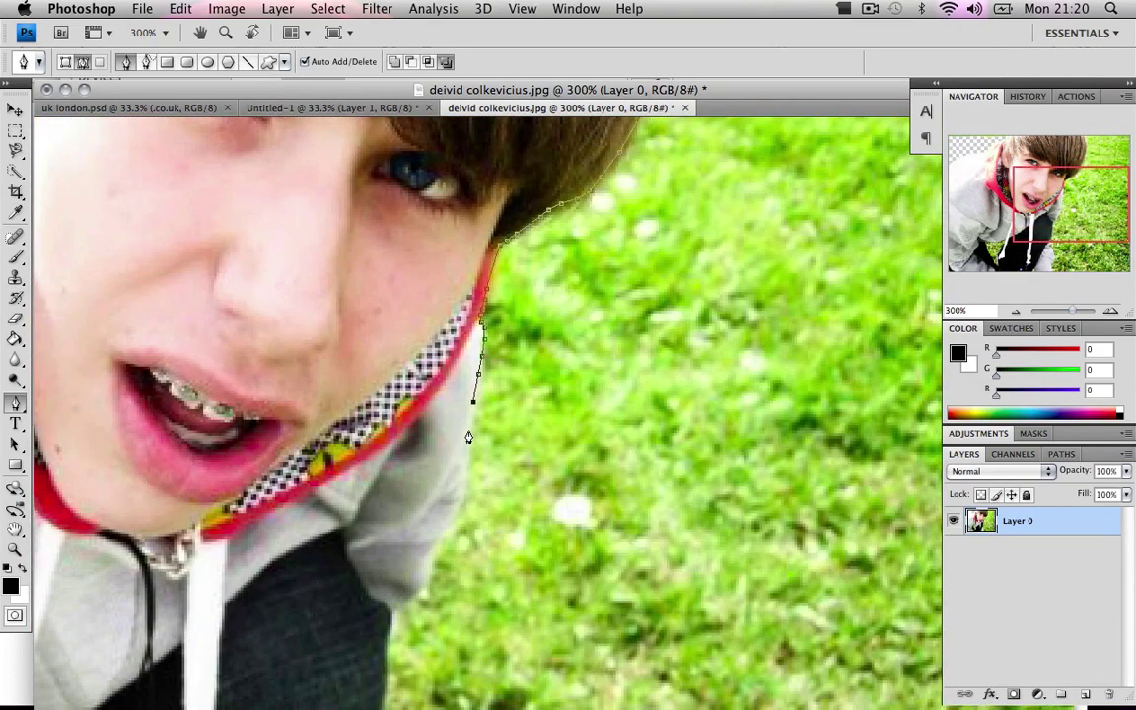
{"action": "left_click", "coordinate": [470, 434]}
{"action": "left_click", "coordinate": [470, 461]}
{"action": "left_click", "coordinate": [468, 475]}
{"action": "left_click", "coordinate": [466, 487]}
{"action": "mouse_move", "coordinate": [464, 500]}
{"action": "left_mouse_down"}
{"action": "mouse_move", "coordinate": [423, 595]}
{"action": "mouse_move", "coordinate": [394, 619]}
{"action": "left_mouse_up"}
Step: Extend the path down the outer edge of the dark jeans and around the notch where the lower grey fabric begins
{"action": "scroll", "coordinate": [392, 619], "scroll_direction": "down", "scroll_amount": 5}
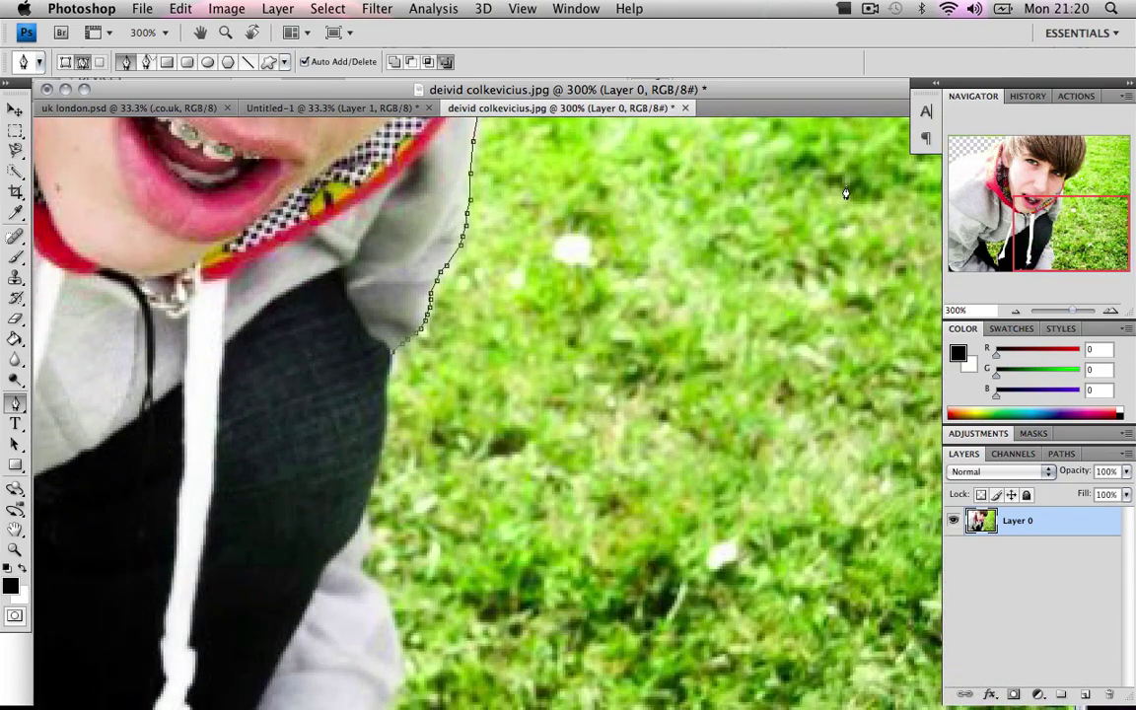
{"action": "left_click", "coordinate": [384, 414]}
{"action": "left_click", "coordinate": [381, 458]}
{"action": "left_click", "coordinate": [367, 522]}
{"action": "left_click", "coordinate": [369, 530]}
{"action": "left_click", "coordinate": [373, 549]}
{"action": "left_click", "coordinate": [368, 554]}
{"action": "left_click", "coordinate": [362, 561]}
{"action": "left_click", "coordinate": [363, 568]}
{"action": "left_click", "coordinate": [371, 576]}
{"action": "left_click", "coordinate": [375, 584]}
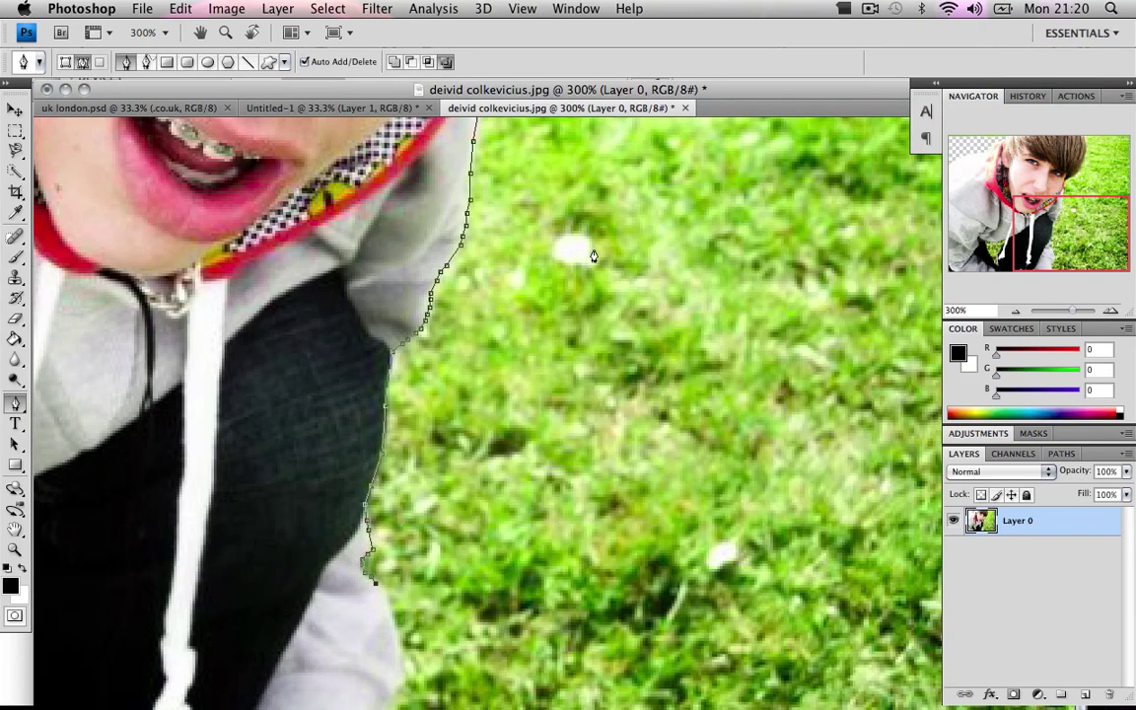
Step: Trace the outer edge of the lower grey fabric down to the photo's bottom edge
{"action": "left_click", "coordinate": [391, 621]}
{"action": "left_click", "coordinate": [395, 645]}
{"action": "left_click", "coordinate": [401, 663]}
{"action": "left_click", "coordinate": [404, 668]}
{"action": "left_click", "coordinate": [399, 676]}
{"action": "left_click", "coordinate": [385, 692]}
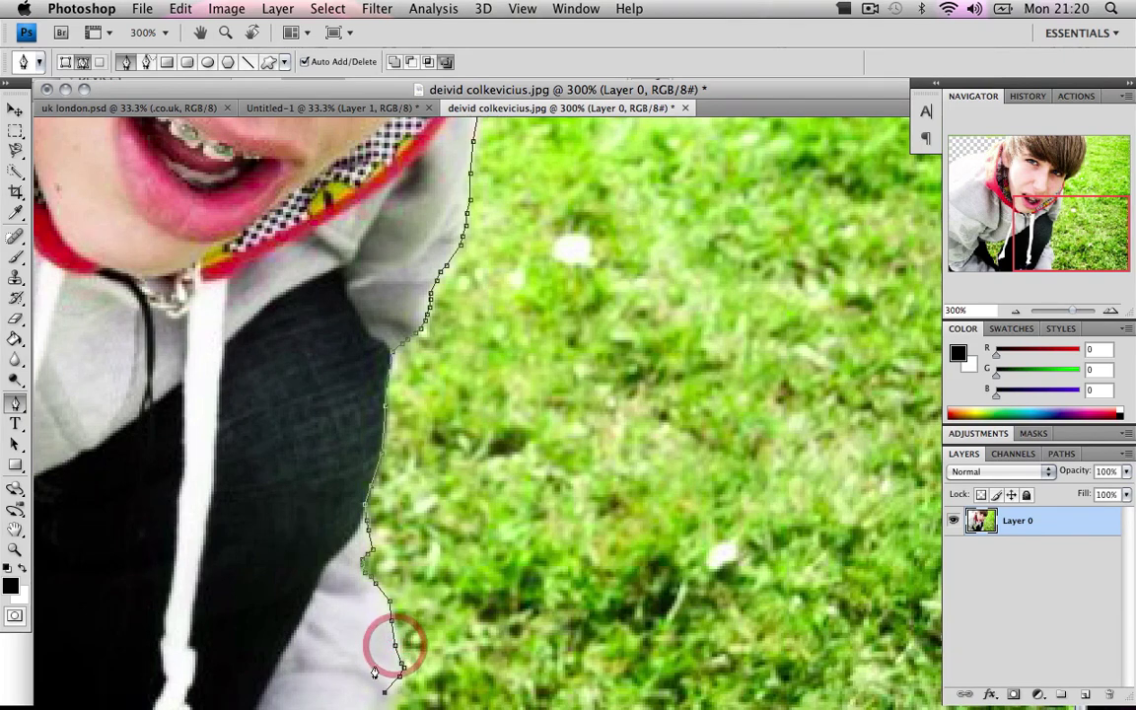
{"action": "left_click", "coordinate": [378, 705]}
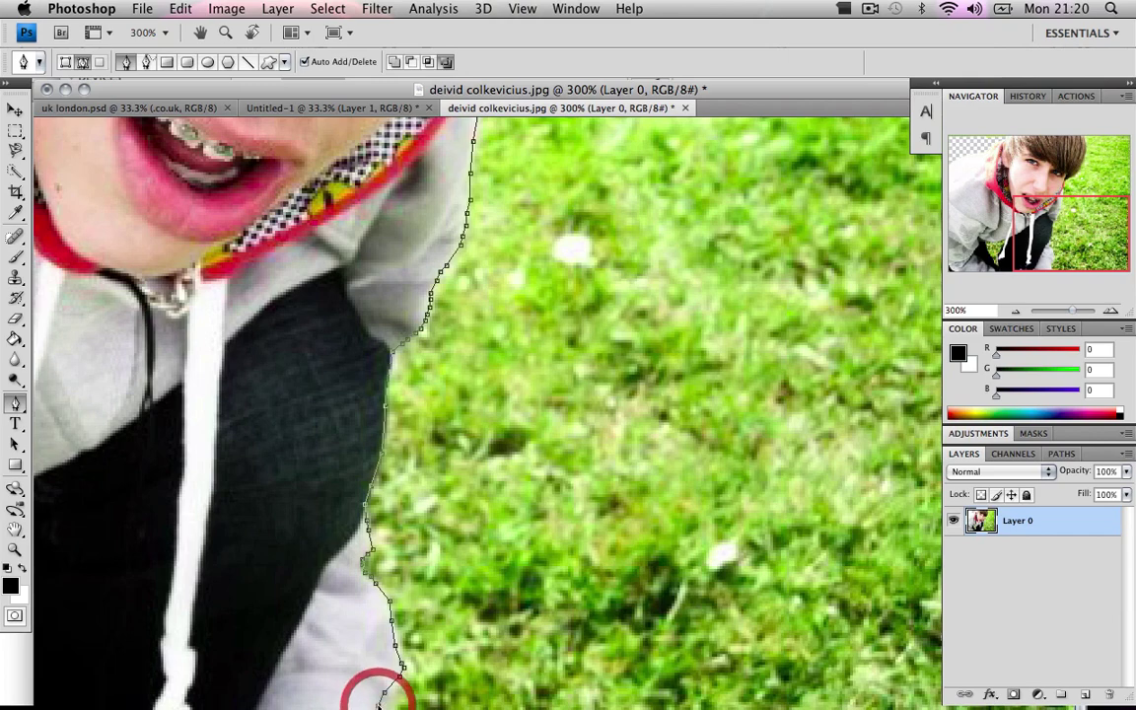
Step: Run the path loosely back up through the grass and close it at its starting point beside the top of the hair
{"action": "left_click", "coordinate": [501, 706]}
{"action": "left_click", "coordinate": [646, 563]}
{"action": "left_click_drag", "start_coordinate": [674, 435], "coordinate": [676, 399]}
{"action": "scroll", "coordinate": [675, 356], "scroll_direction": "up", "scroll_amount": 1}
{"action": "scroll", "coordinate": [674, 356], "scroll_direction": "up", "scroll_amount": 3}
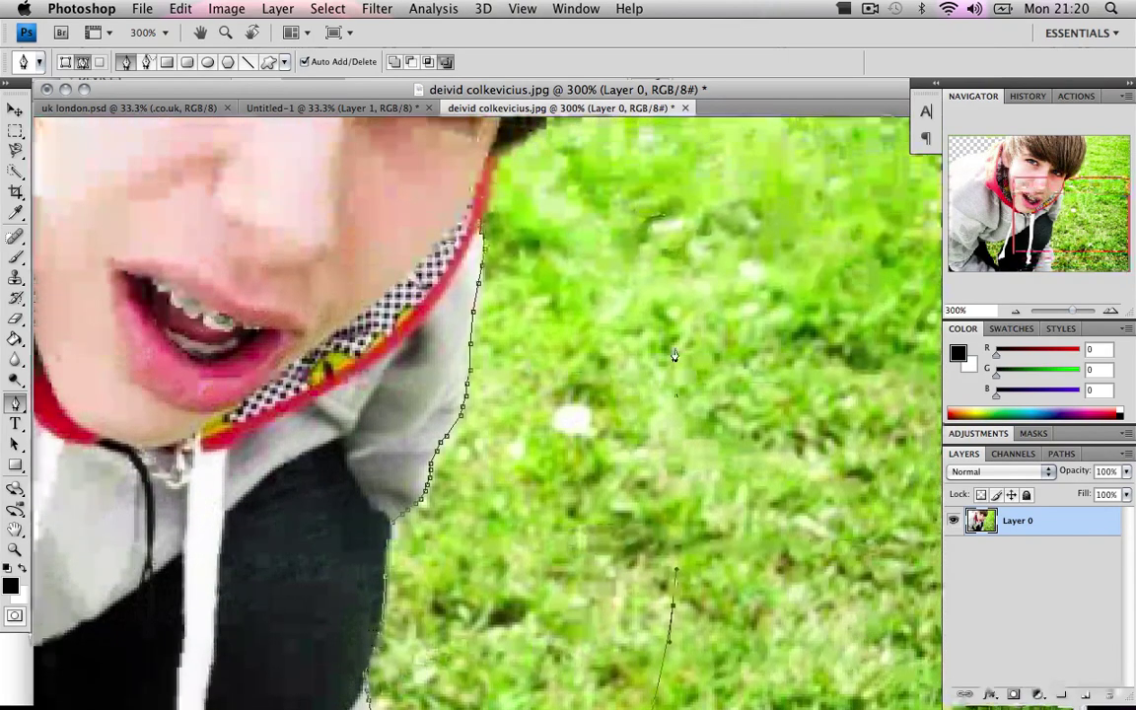
{"action": "left_click", "coordinate": [675, 342]}
{"action": "scroll", "coordinate": [735, 172], "scroll_direction": "up", "scroll_amount": 6}
{"action": "scroll", "coordinate": [771, 169], "scroll_direction": "up", "scroll_amount": 3}
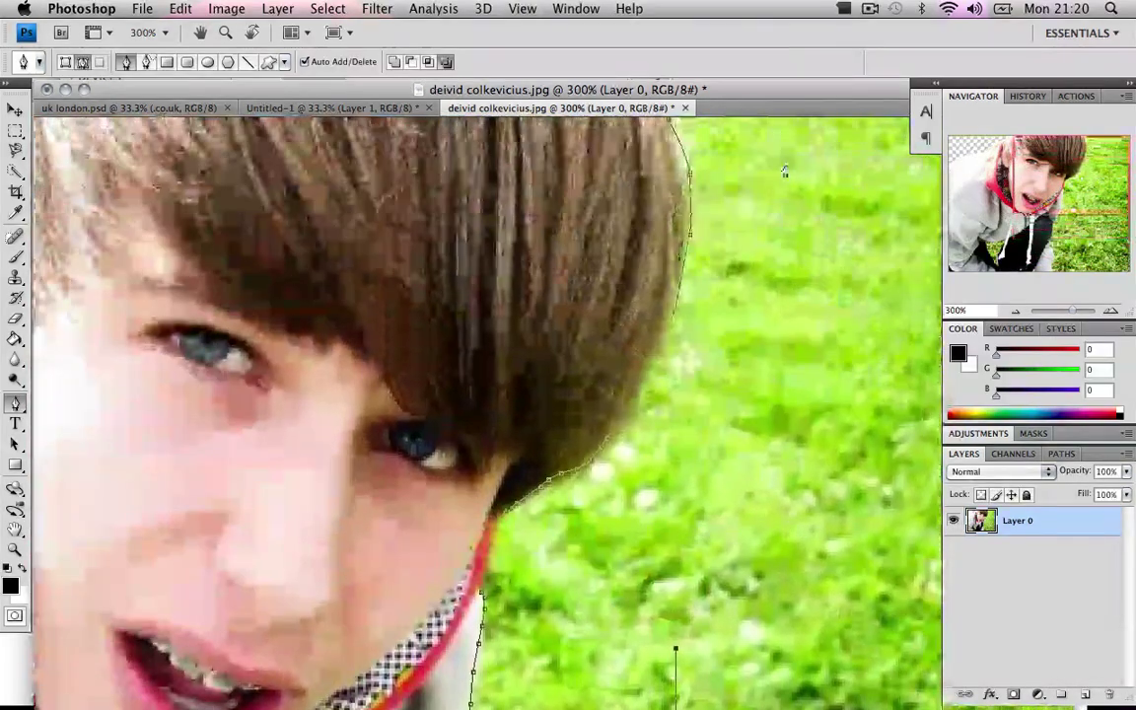
{"action": "left_click", "coordinate": [812, 174]}
{"action": "left_click", "coordinate": [732, 134]}
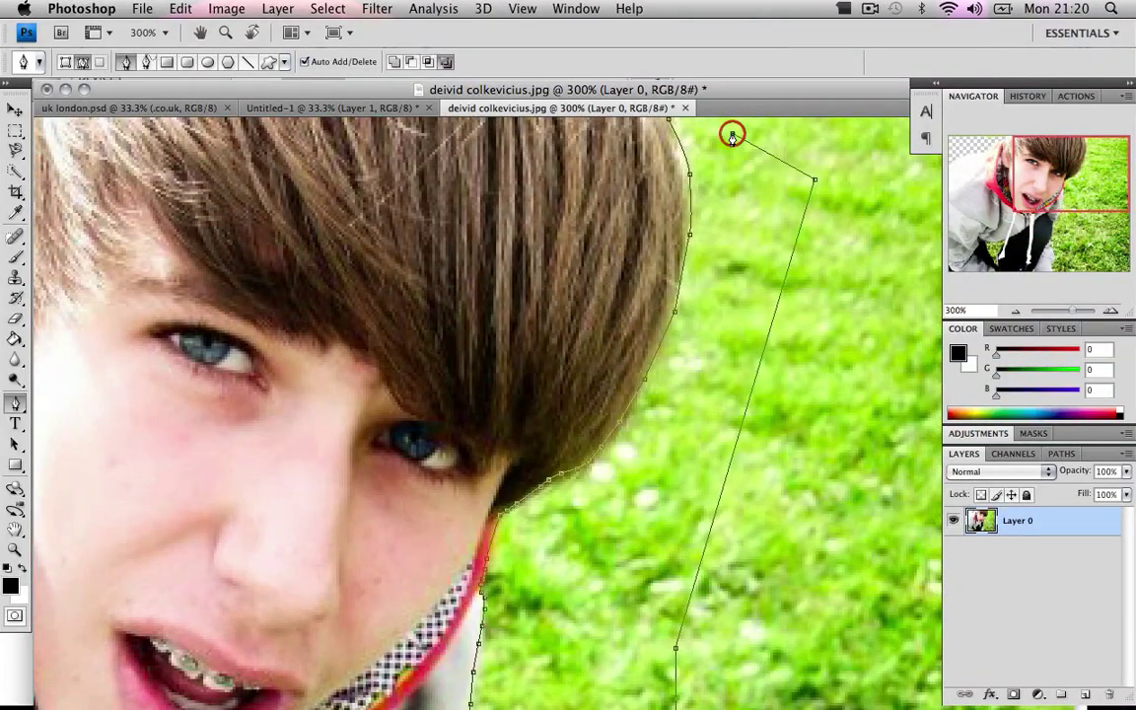
{"action": "left_click", "coordinate": [671, 119]}
Step: Convert the closed path into a selection, delete the strip of grass beside the person and deselect
{"action": "right_click", "coordinate": [730, 191]}
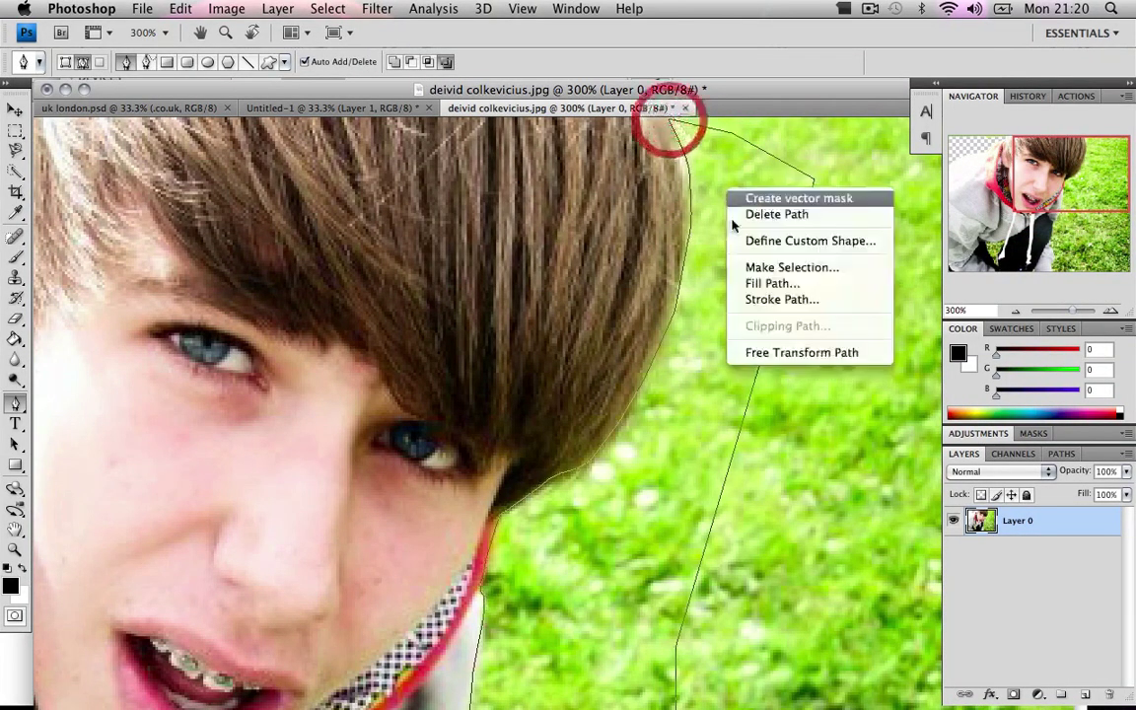
{"action": "left_click", "coordinate": [760, 268]}
{"action": "left_click", "coordinate": [678, 226]}
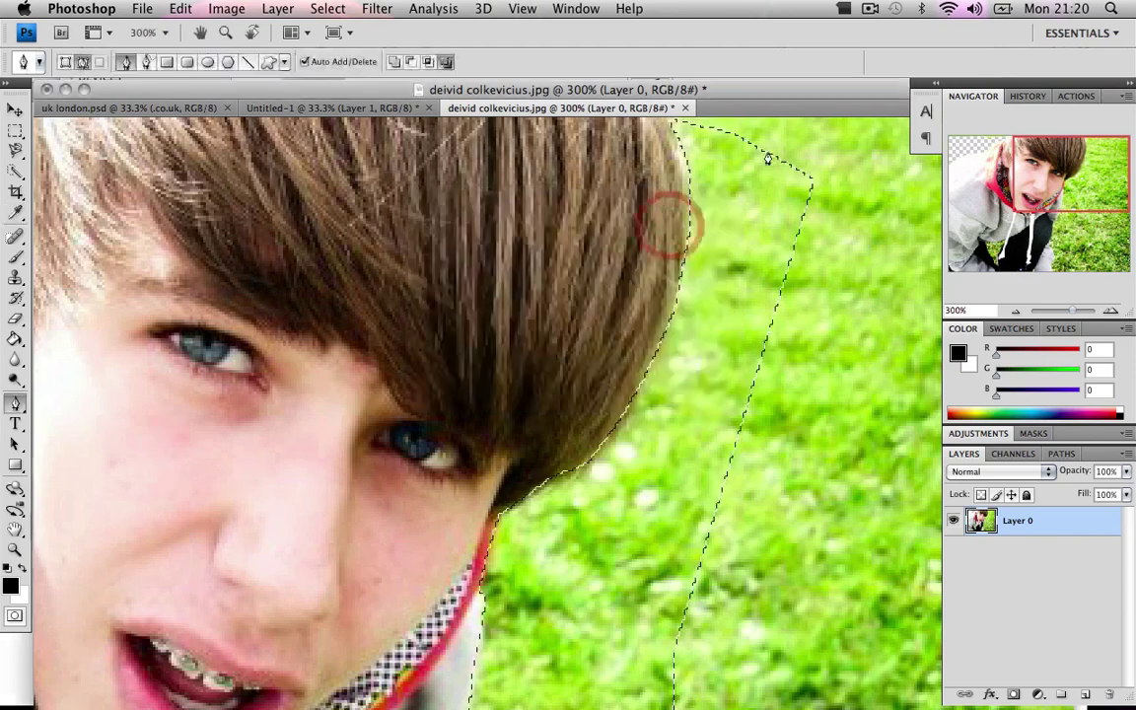
{"action": "key", "text": "Delete"}
{"action": "key", "text": "super+d"}
Step: Start a Pen path around the grass gap below the jacket, tracing the jacket's hem and the drawstring side to the photo's bottom edge
{"action": "scroll", "coordinate": [768, 167], "scroll_direction": "down", "scroll_amount": 5}
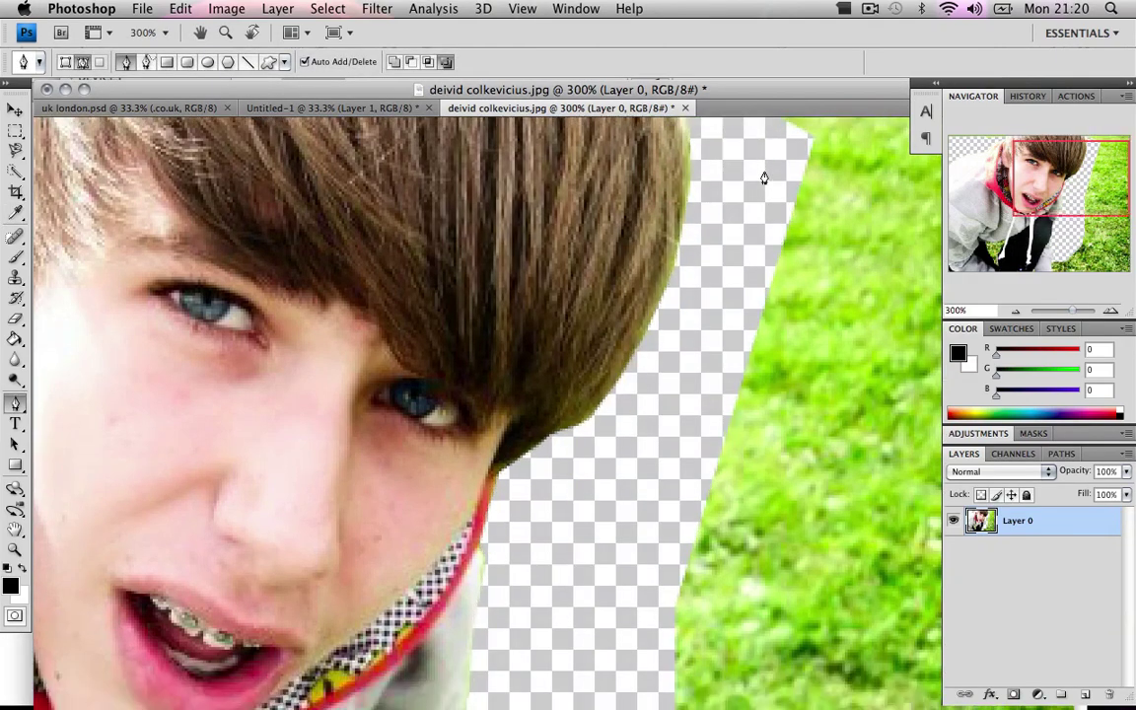
{"action": "scroll", "coordinate": [767, 175], "scroll_direction": "down", "scroll_amount": 5}
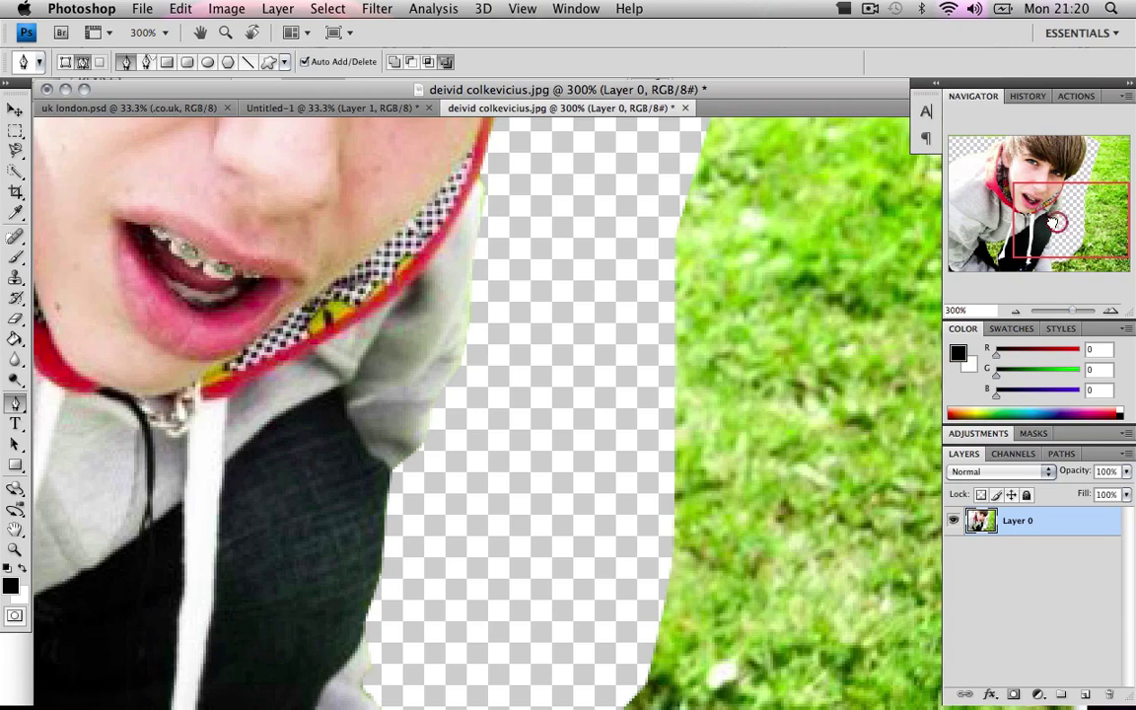
{"action": "left_click_drag", "start_coordinate": [1054, 222], "coordinate": [936, 286]}
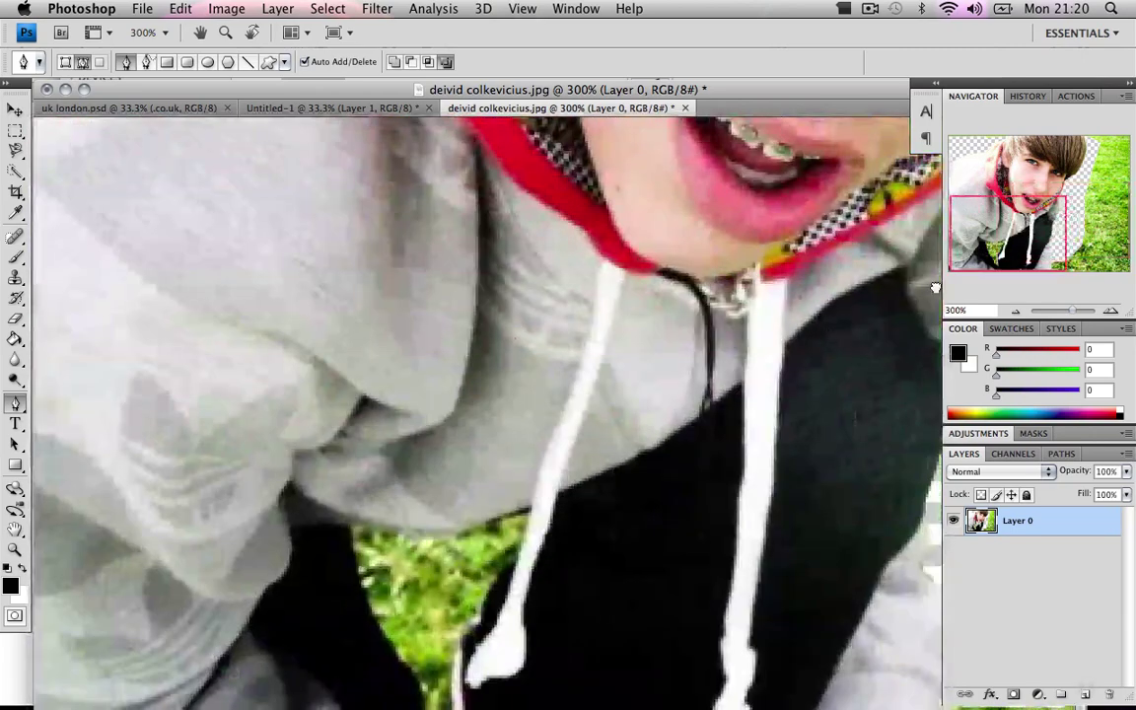
{"action": "left_click", "coordinate": [354, 528]}
{"action": "left_click_drag", "start_coordinate": [375, 530], "coordinate": [400, 536]}
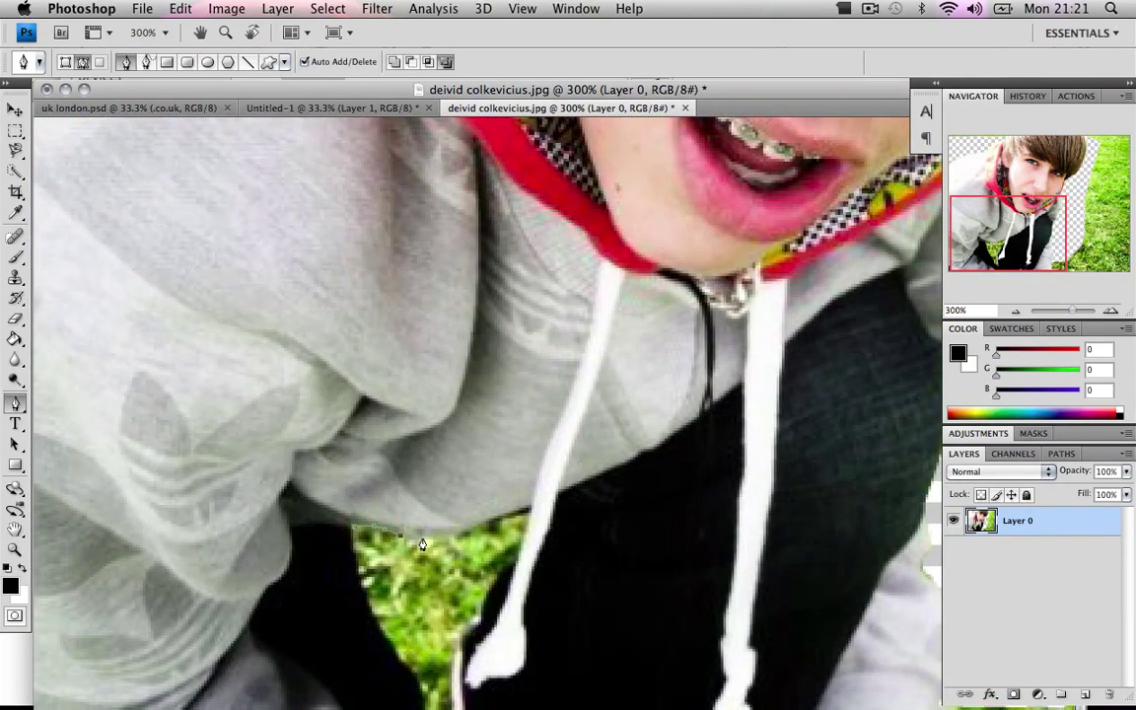
{"action": "left_click", "coordinate": [423, 538]}
{"action": "left_click", "coordinate": [460, 530]}
{"action": "left_click", "coordinate": [527, 511]}
{"action": "left_click", "coordinate": [514, 567]}
{"action": "left_click", "coordinate": [485, 601]}
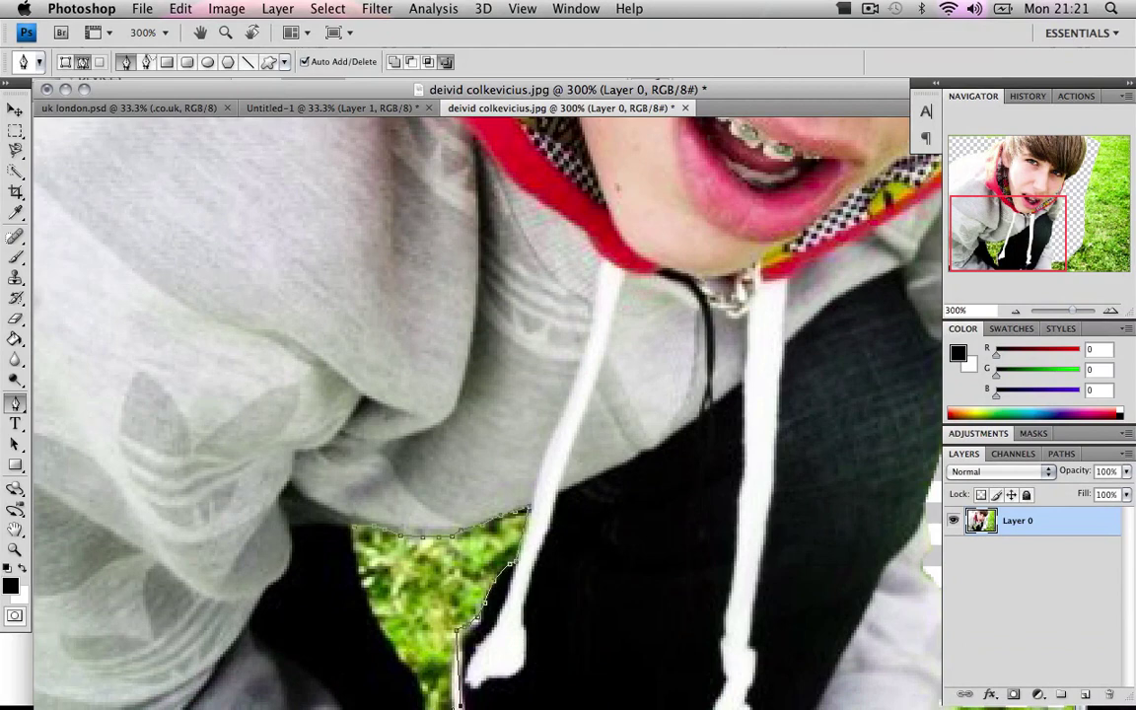
{"action": "left_click", "coordinate": [457, 706]}
Step: Carry the path across the bottom of the gap and up the dark leg's edge, closing it at the starting point
{"action": "mouse_move", "coordinate": [426, 706]}
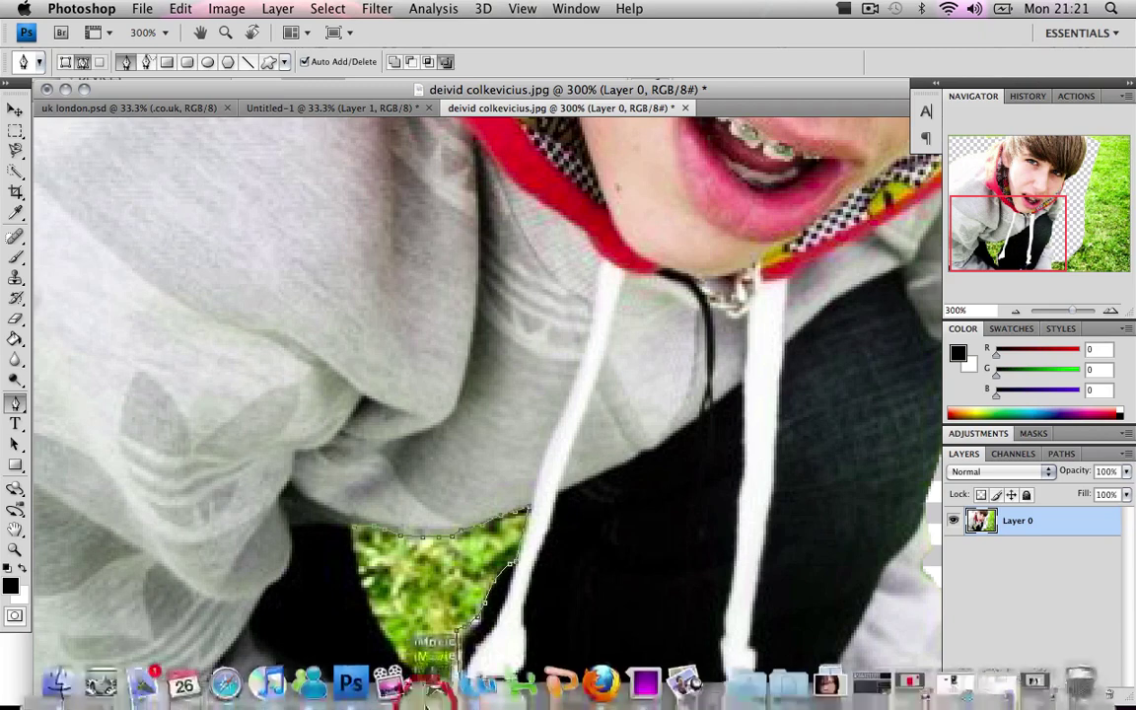
{"action": "left_click", "coordinate": [427, 702]}
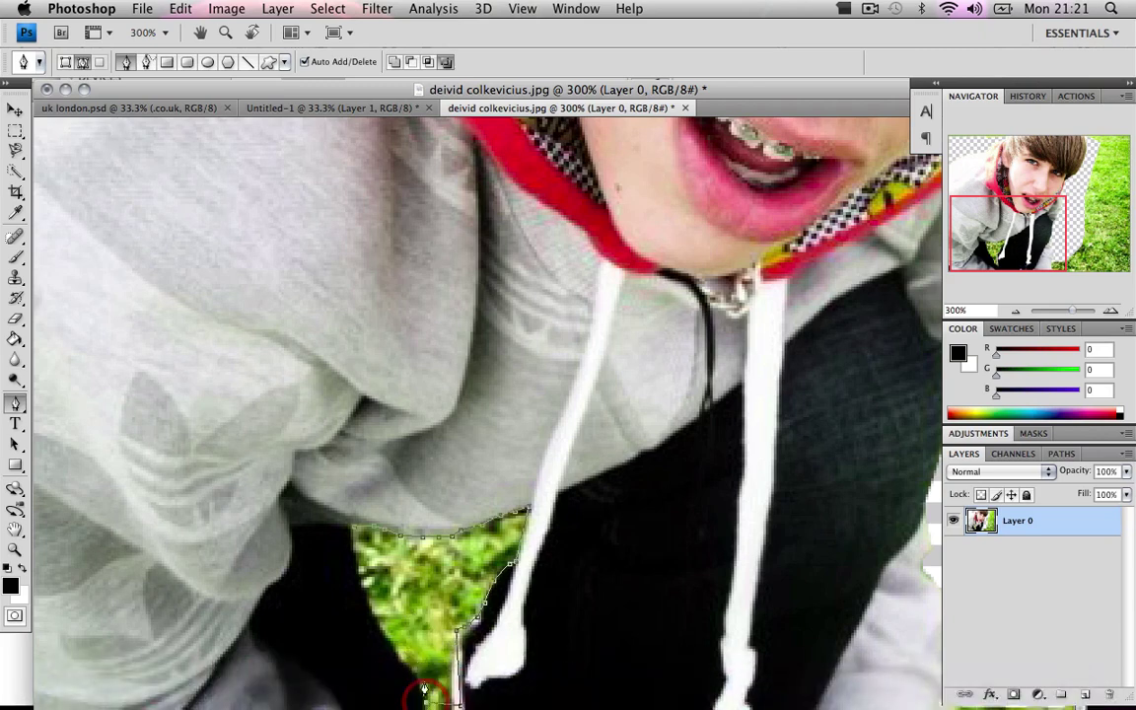
{"action": "left_click", "coordinate": [405, 665]}
{"action": "left_click", "coordinate": [394, 655]}
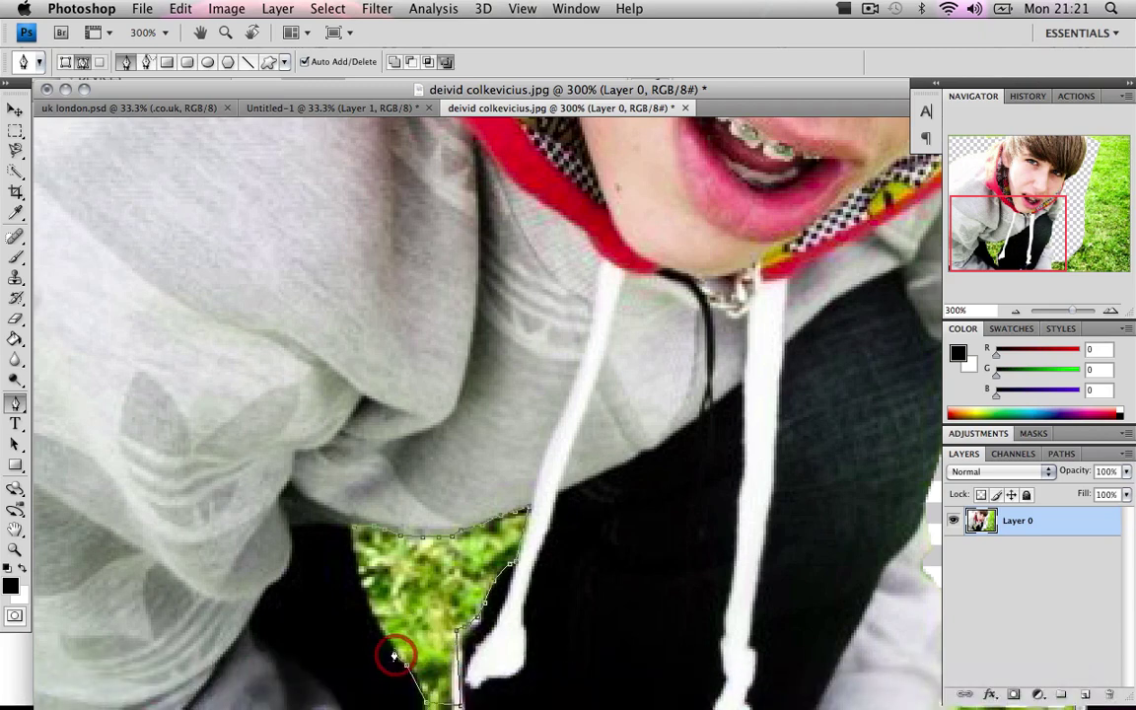
{"action": "left_click", "coordinate": [379, 633]}
{"action": "left_click", "coordinate": [374, 618]}
{"action": "left_click", "coordinate": [365, 597]}
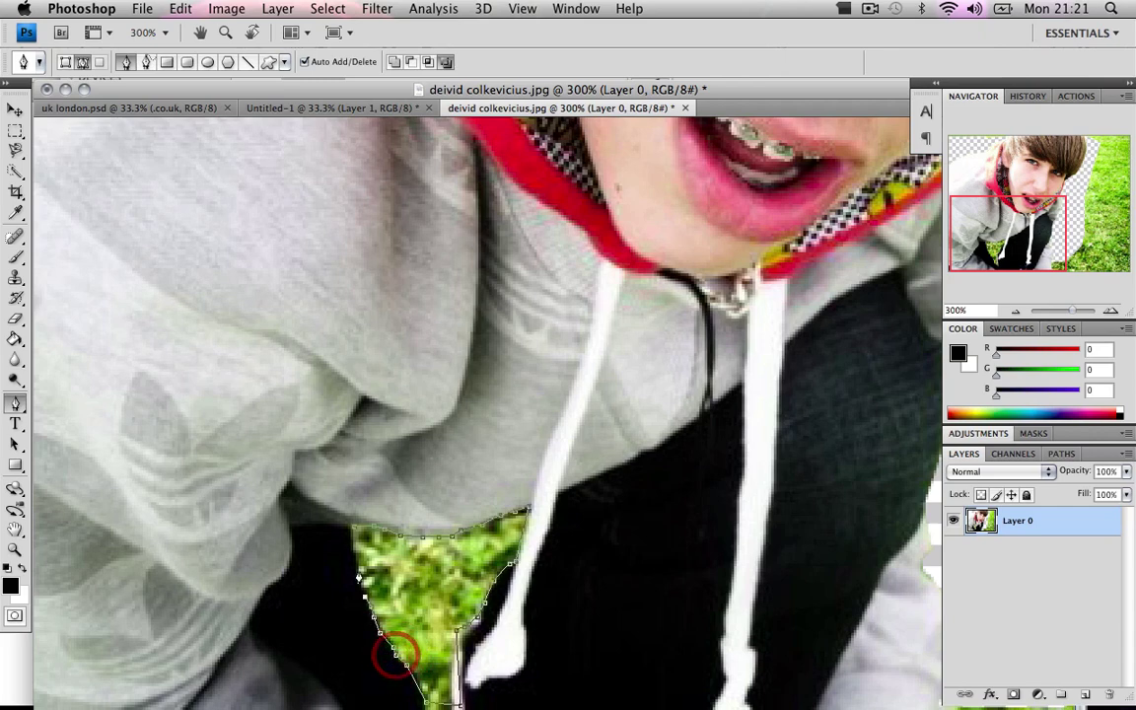
{"action": "left_click", "coordinate": [356, 564]}
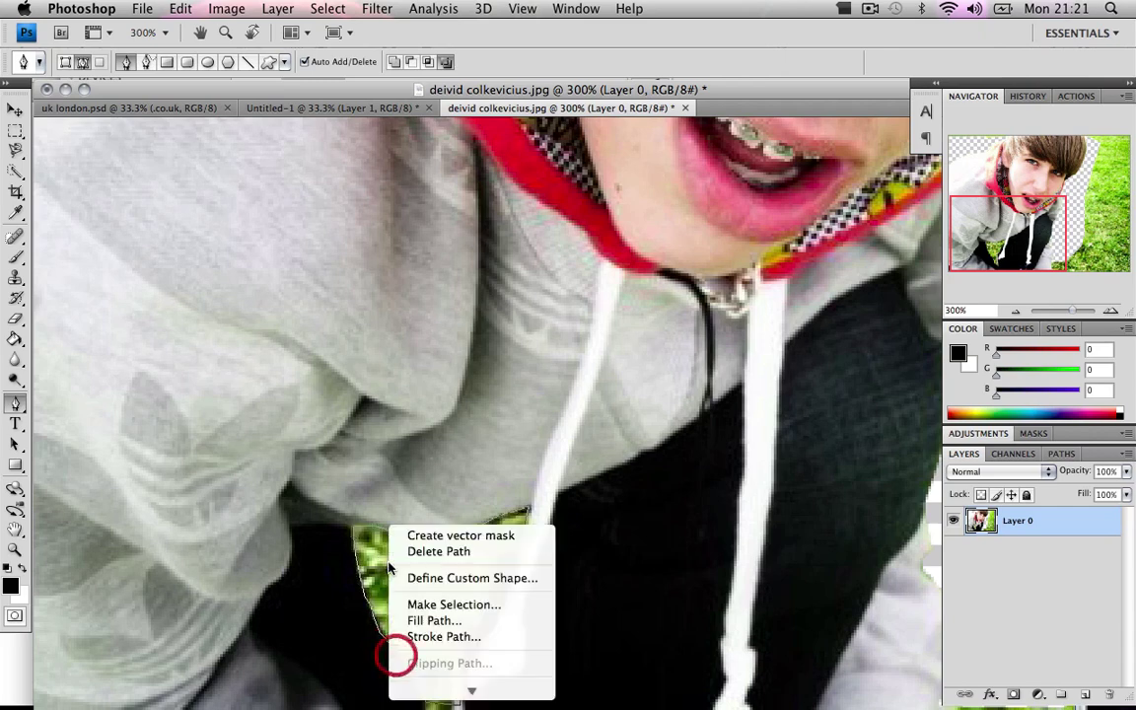
Step: Convert the closed path around the gap into a selection, delete the grass inside it and clear the selection
{"action": "right_click", "coordinate": [393, 653]}
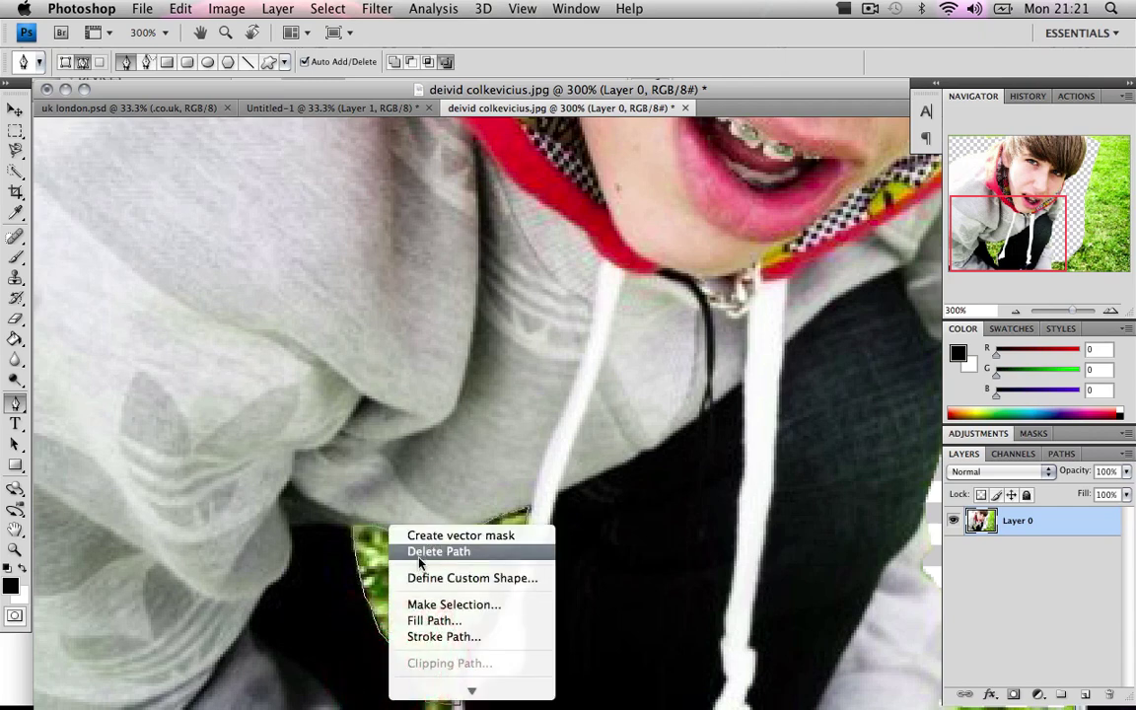
{"action": "left_click", "coordinate": [430, 609]}
{"action": "left_click", "coordinate": [672, 226]}
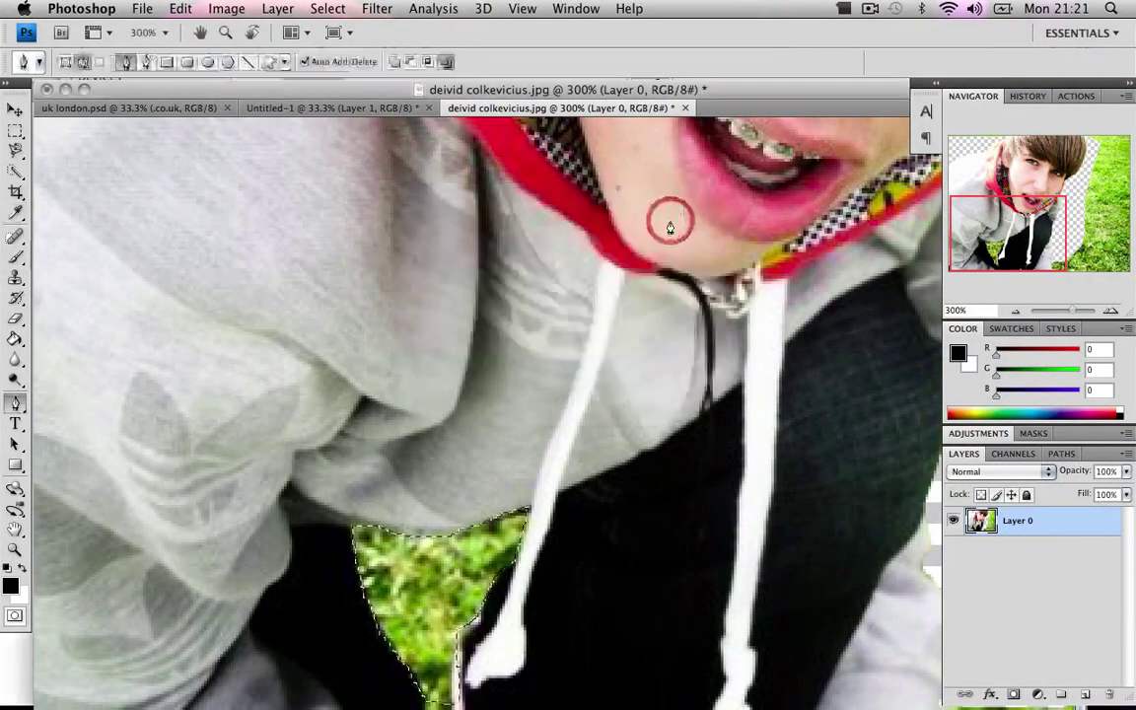
{"action": "key", "text": "Delete"}
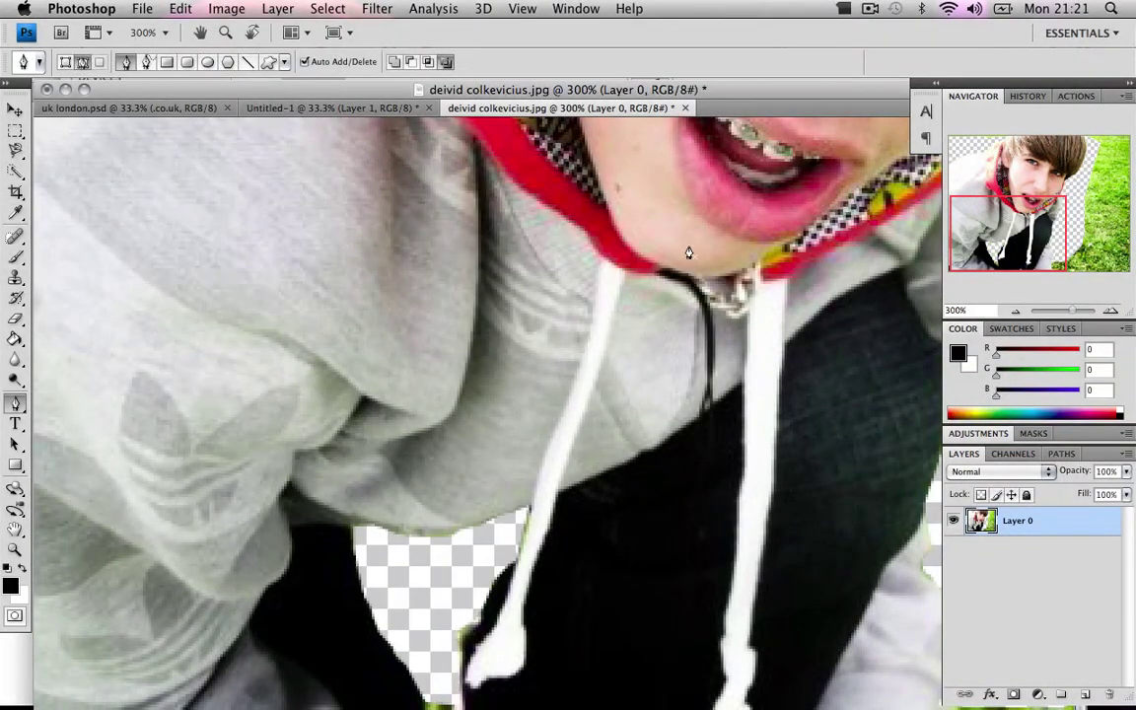
Step: Lasso the leftover grass along the photo's upper edge beside the hood and delete it with the Lasso tool
{"action": "left_click", "coordinate": [13, 139]}
{"action": "left_click", "coordinate": [1072, 309]}
{"action": "left_click_drag", "start_coordinate": [1072, 310], "coordinate": [1064, 311]}
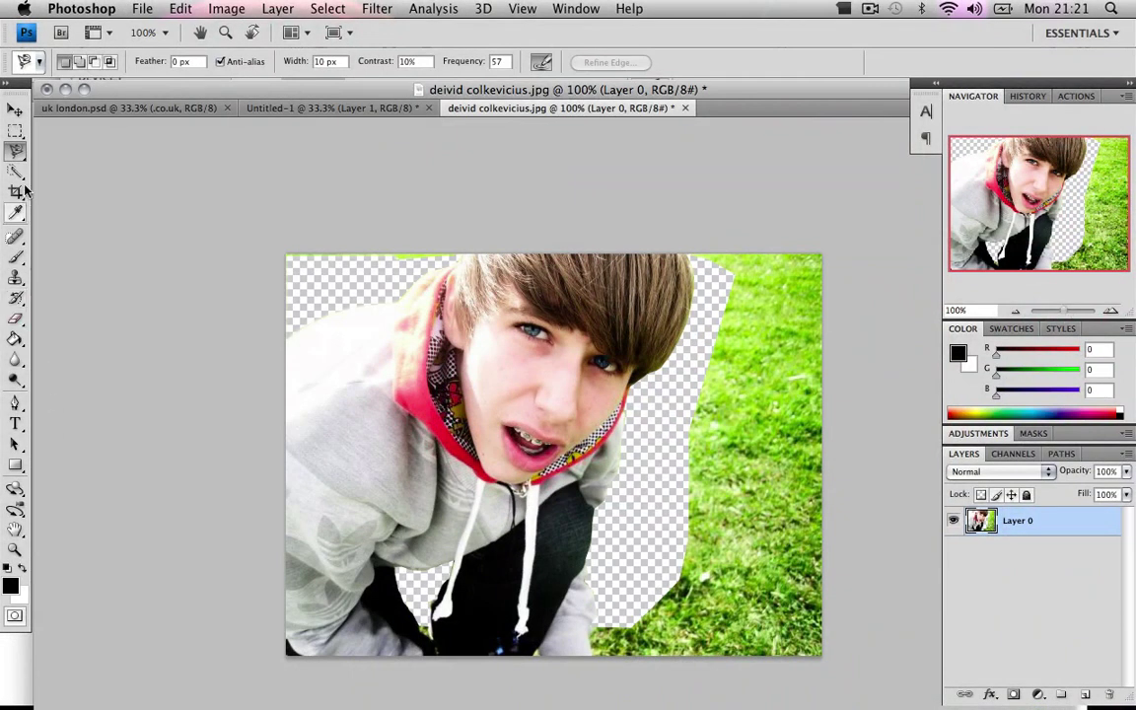
{"action": "left_click", "coordinate": [14, 150]}
{"action": "left_click", "coordinate": [70, 150]}
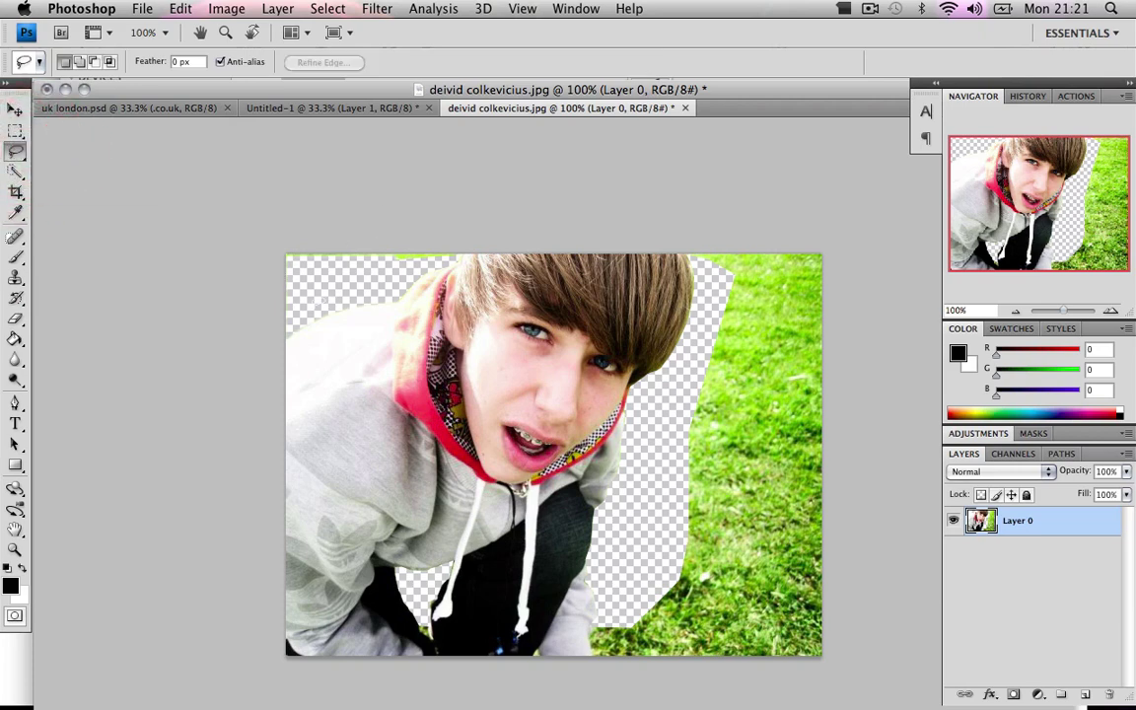
{"action": "mouse_move", "coordinate": [311, 311]}
{"action": "left_mouse_down"}
{"action": "mouse_move", "coordinate": [241, 312]}
{"action": "mouse_move", "coordinate": [423, 154]}
{"action": "mouse_move", "coordinate": [447, 165]}
{"action": "left_mouse_up"}
{"action": "left_click_drag", "start_coordinate": [334, 298], "coordinate": [315, 308]}
{"action": "key", "text": "BackSpace"}
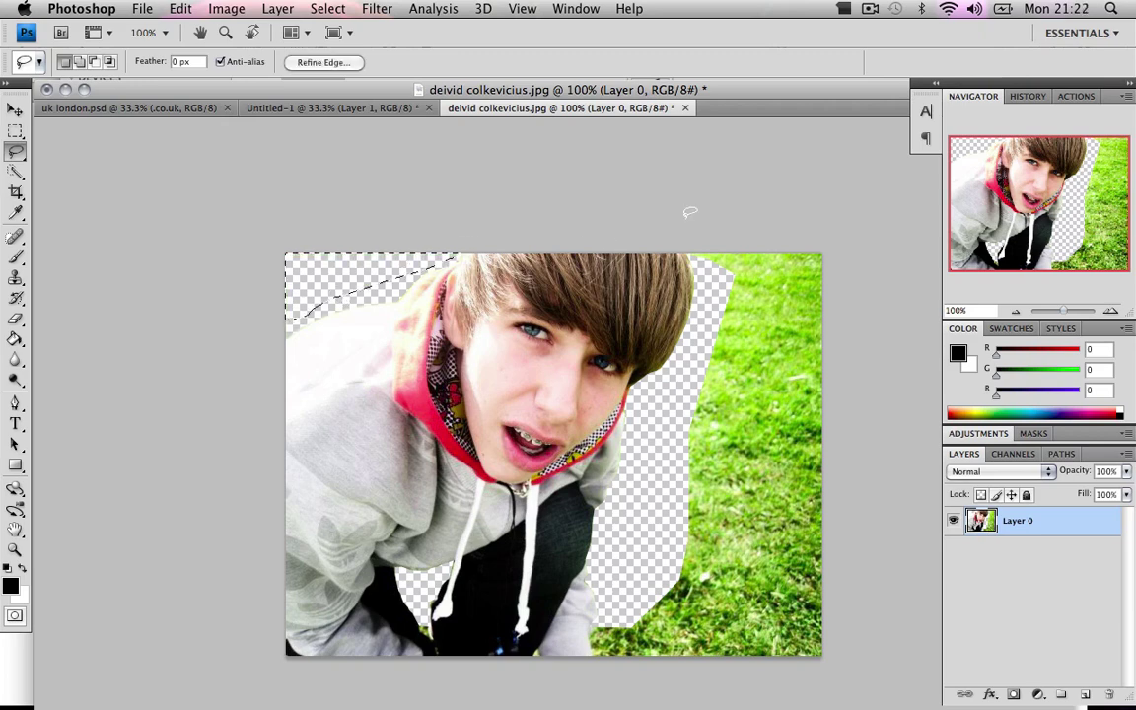
Step: Lasso the large grass area beside the person, from the hair down to the photo's lower edge, and delete it
{"action": "left_click", "coordinate": [688, 226]}
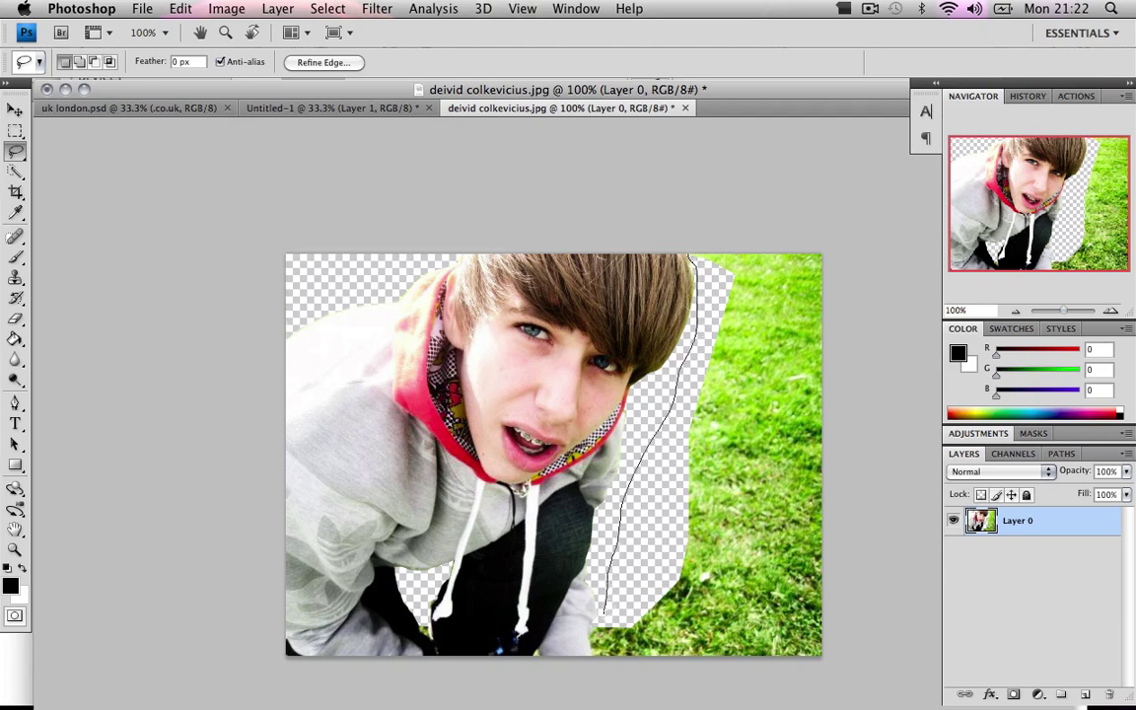
{"action": "left_click_drag", "start_coordinate": [742, 655], "coordinate": [984, 116]}
{"action": "key", "text": "BackSpace"}
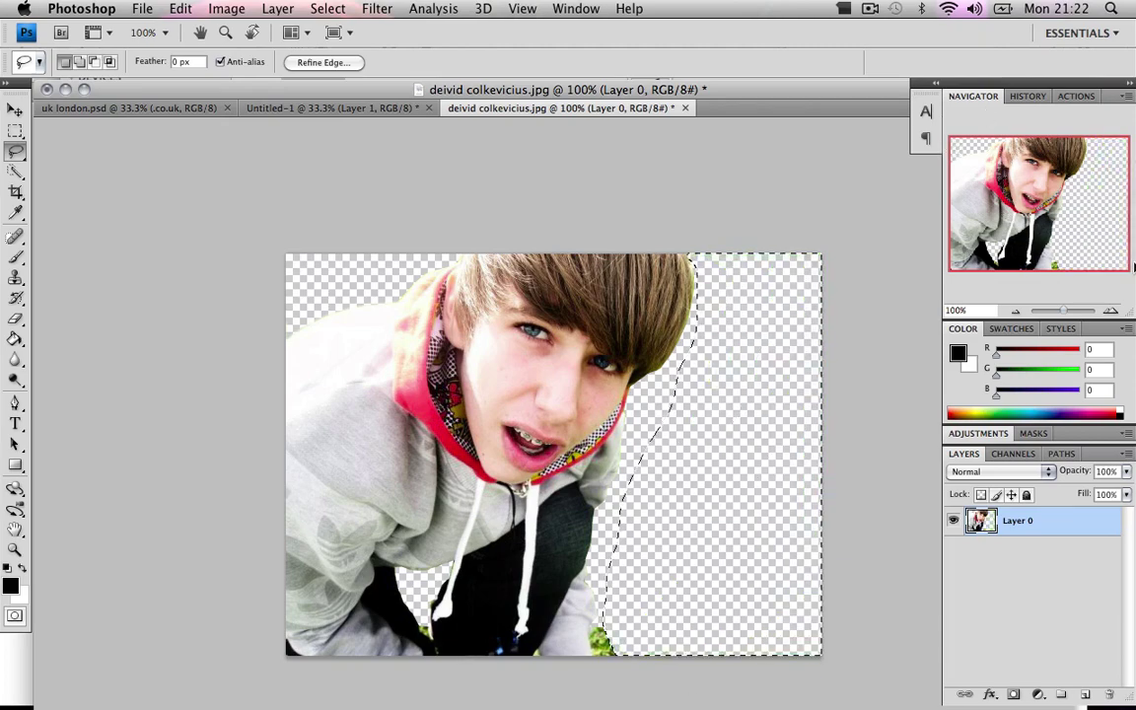
Step: Lasso the grass remnant beside the sleeve near the photo's lower edge, delete it and deselect
{"action": "triple_click", "coordinate": [1115, 312]}
{"action": "left_click_drag", "start_coordinate": [1071, 219], "coordinate": [1095, 261]}
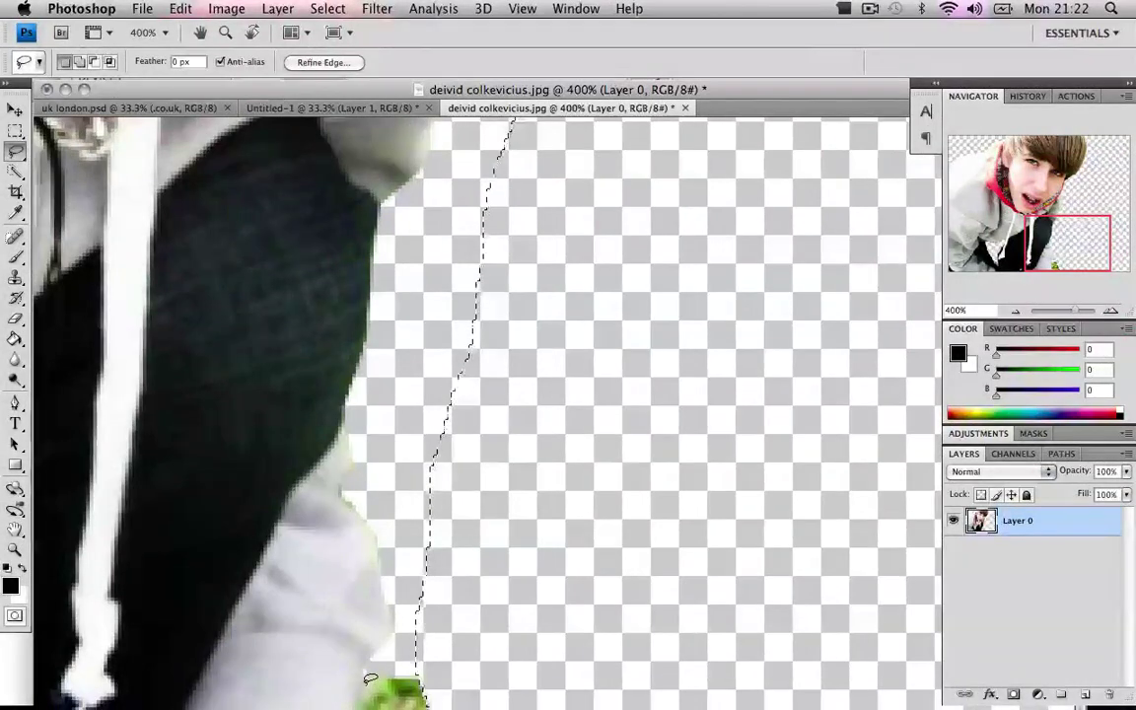
{"action": "left_click_drag", "start_coordinate": [366, 668], "coordinate": [360, 688]}
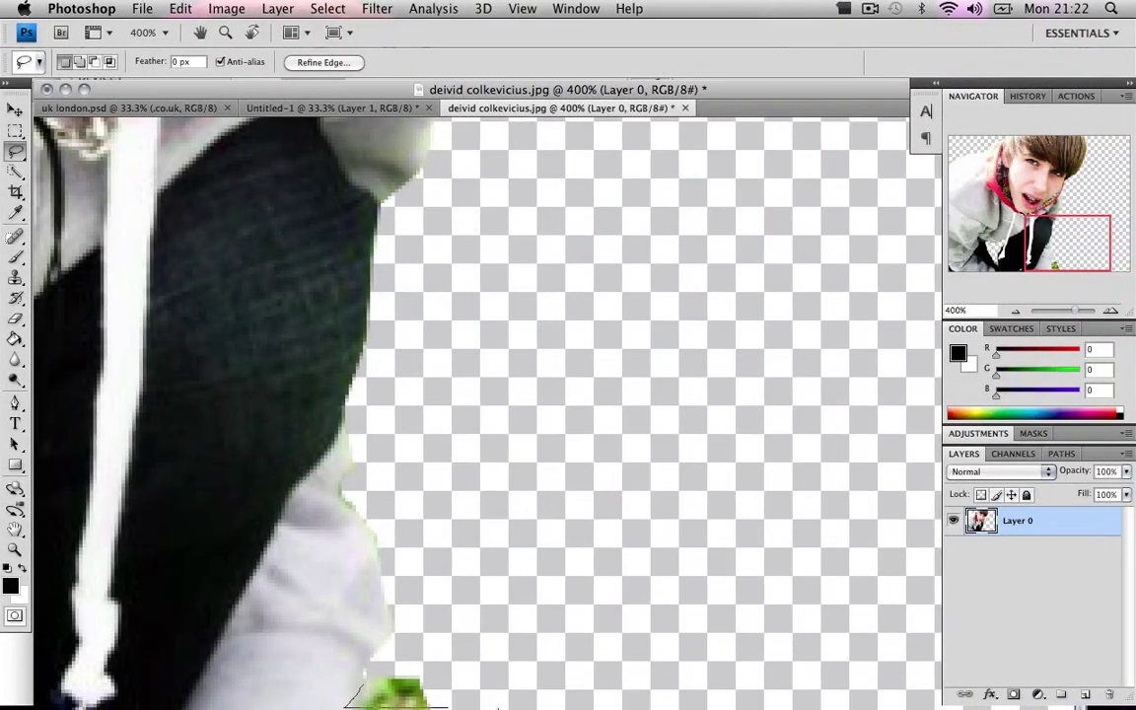
{"action": "left_click_drag", "start_coordinate": [465, 637], "coordinate": [369, 678]}
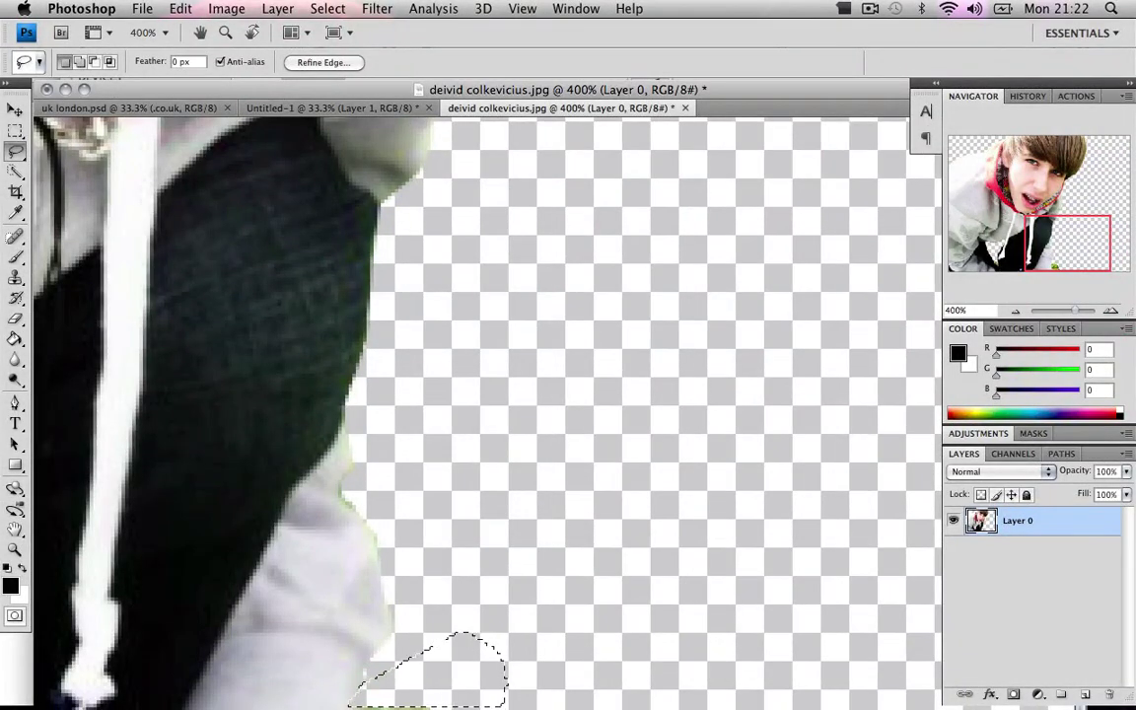
{"action": "key", "text": "super+d"}
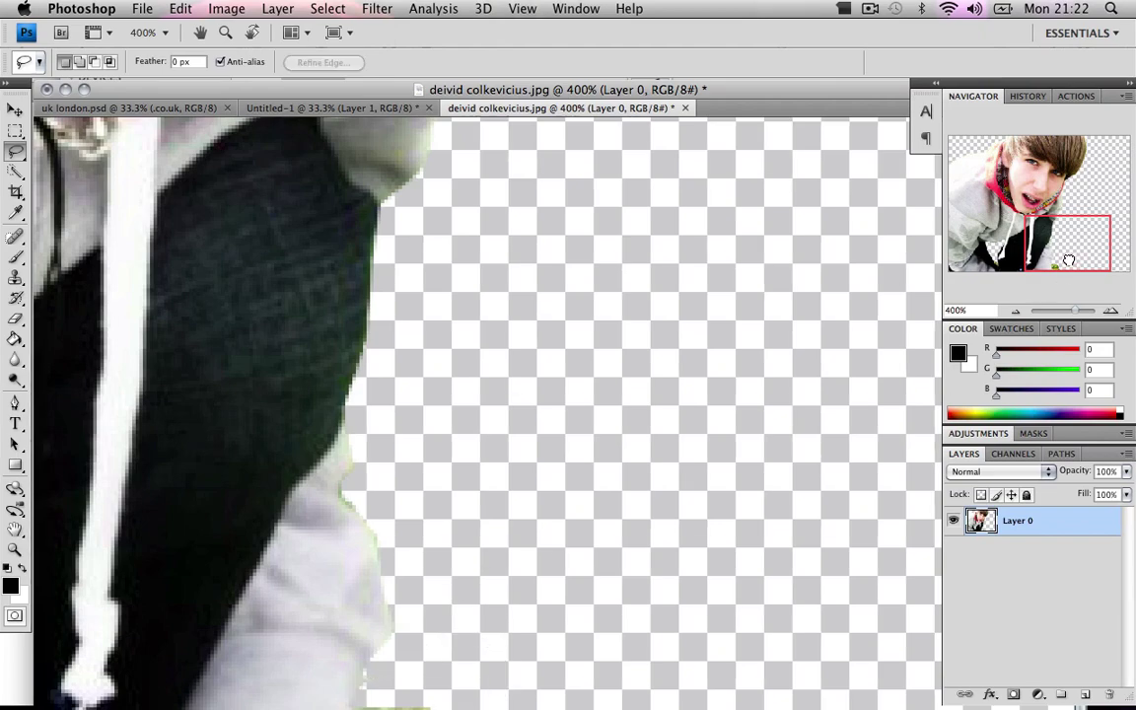
Step: Lasso the grass remnants at the lower tip of the gap below the jacket, delete them and deselect
{"action": "left_click_drag", "start_coordinate": [1068, 259], "coordinate": [1021, 273]}
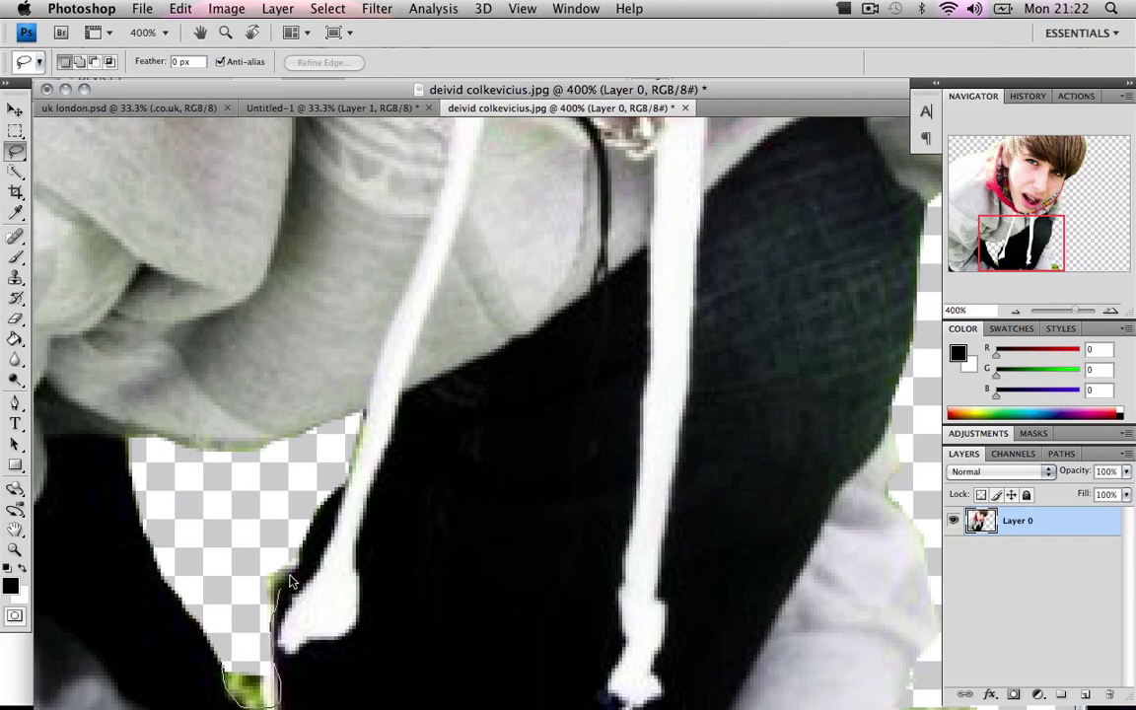
{"action": "left_click_drag", "start_coordinate": [208, 511], "coordinate": [207, 511]}
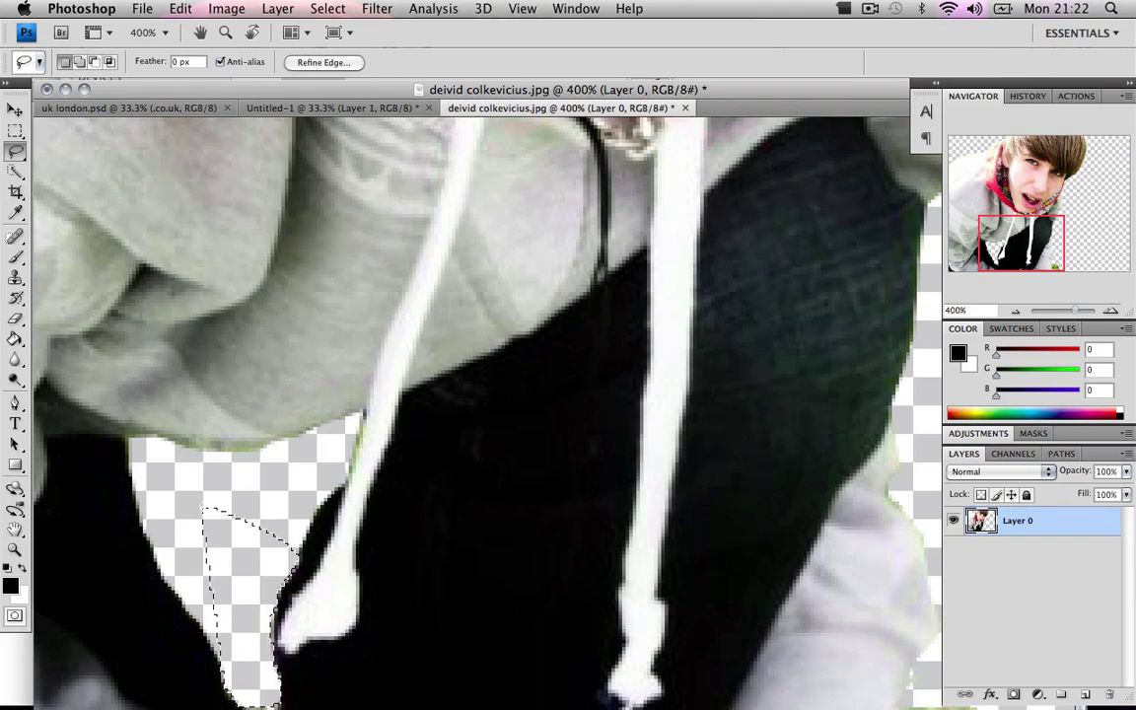
{"action": "left_click", "coordinate": [442, 555]}
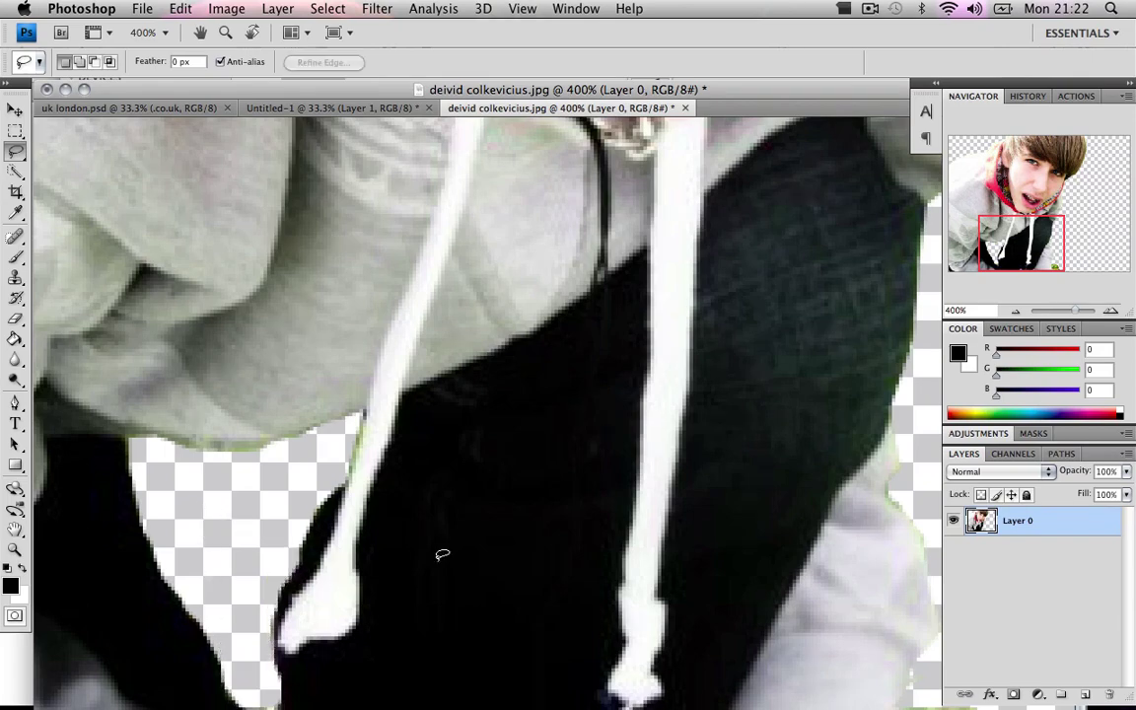
Step: Lasso the grass patch still left beside the sleeve at the photo's lower edge, delete it and deselect
{"action": "left_click", "coordinate": [1018, 312]}
{"action": "left_click", "coordinate": [1018, 313]}
{"action": "left_click", "coordinate": [1018, 313]}
{"action": "left_click", "coordinate": [1018, 313]}
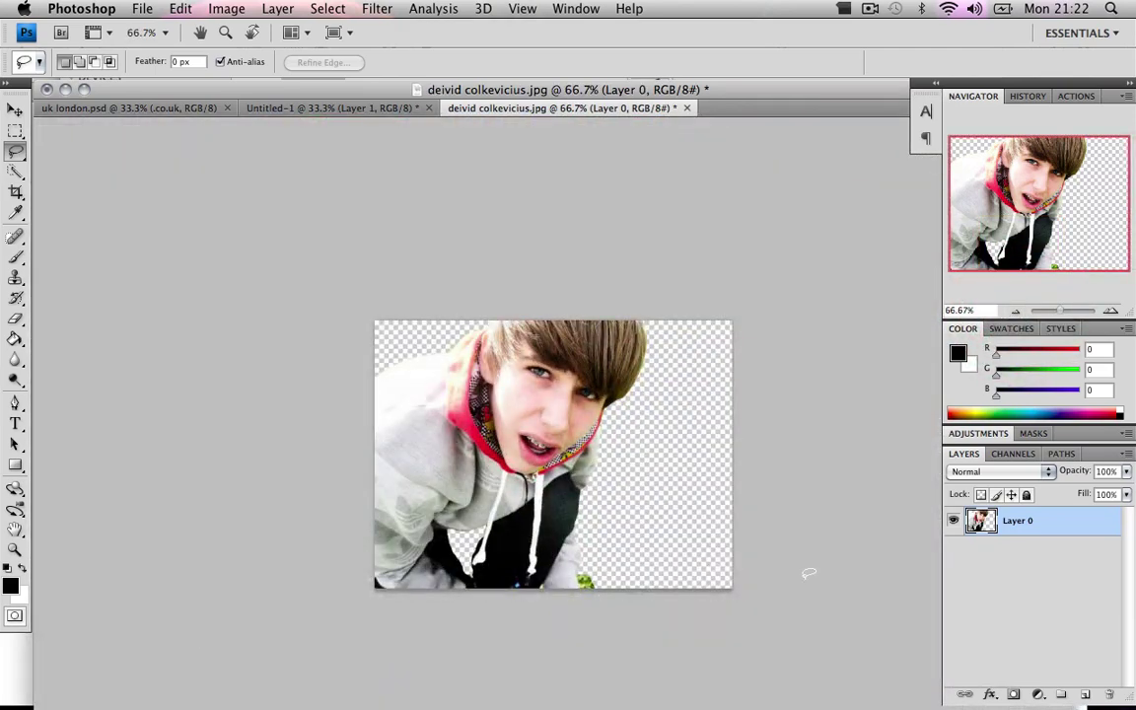
{"action": "left_click", "coordinate": [1109, 312]}
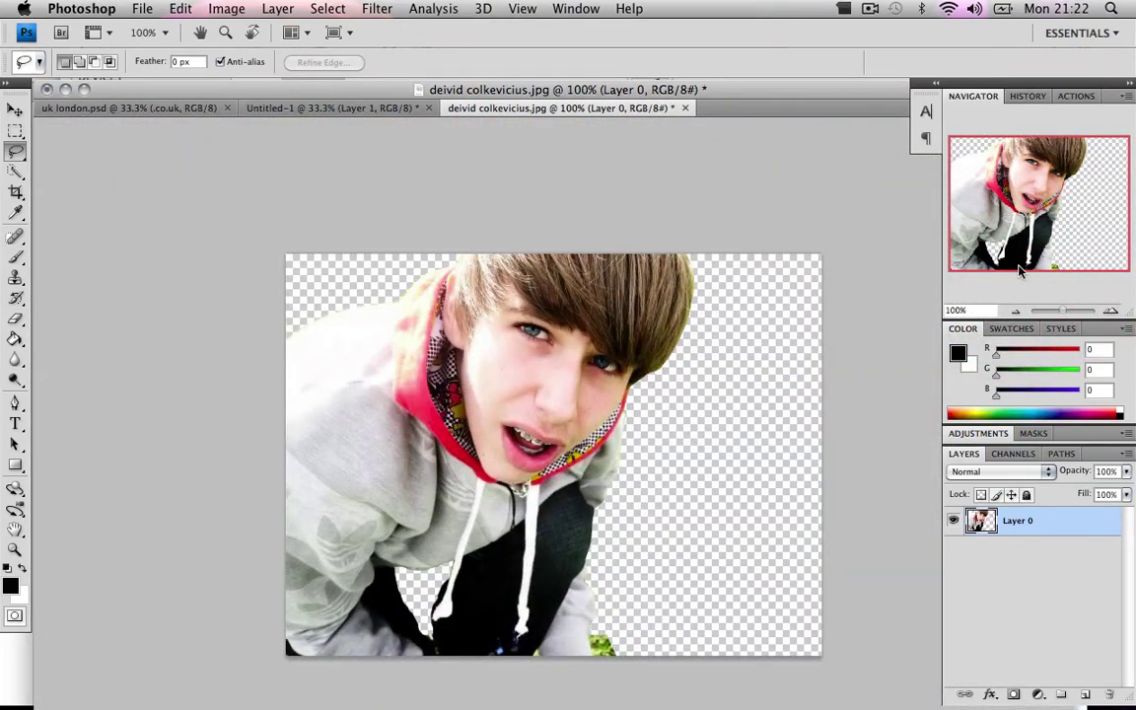
{"action": "left_click", "coordinate": [1109, 311]}
{"action": "left_click", "coordinate": [1109, 311]}
{"action": "left_click", "coordinate": [1109, 311]}
{"action": "left_click_drag", "start_coordinate": [1048, 219], "coordinate": [1055, 263]}
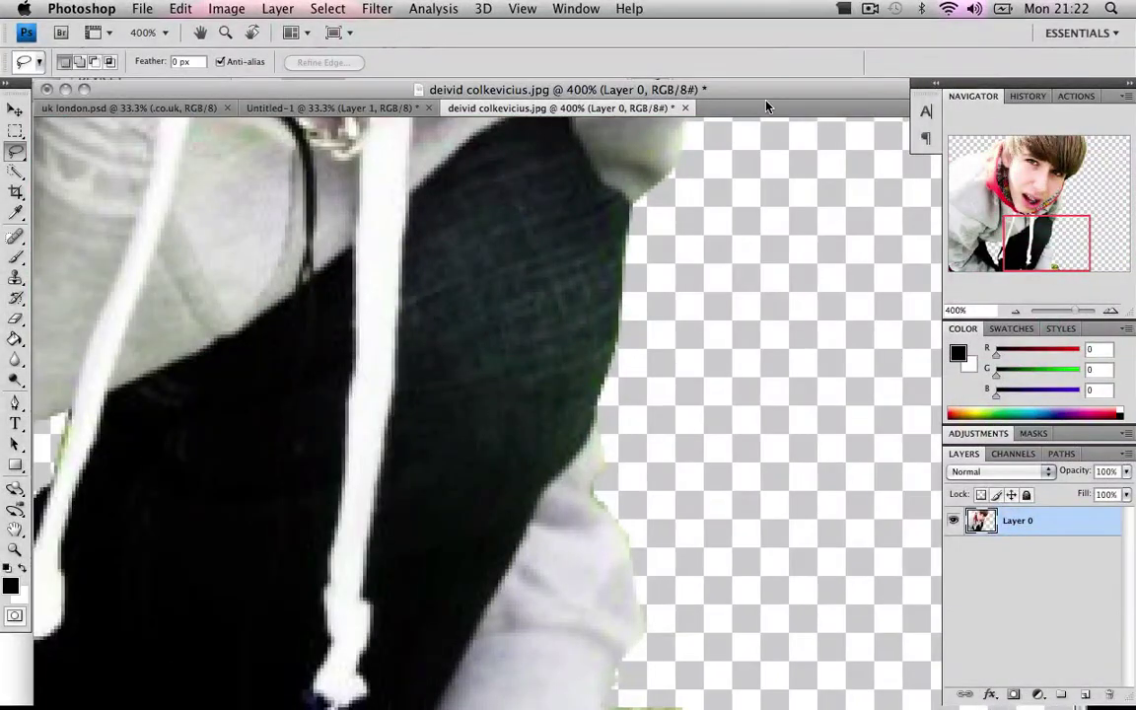
{"action": "left_click_drag", "start_coordinate": [767, 105], "coordinate": [776, 16]}
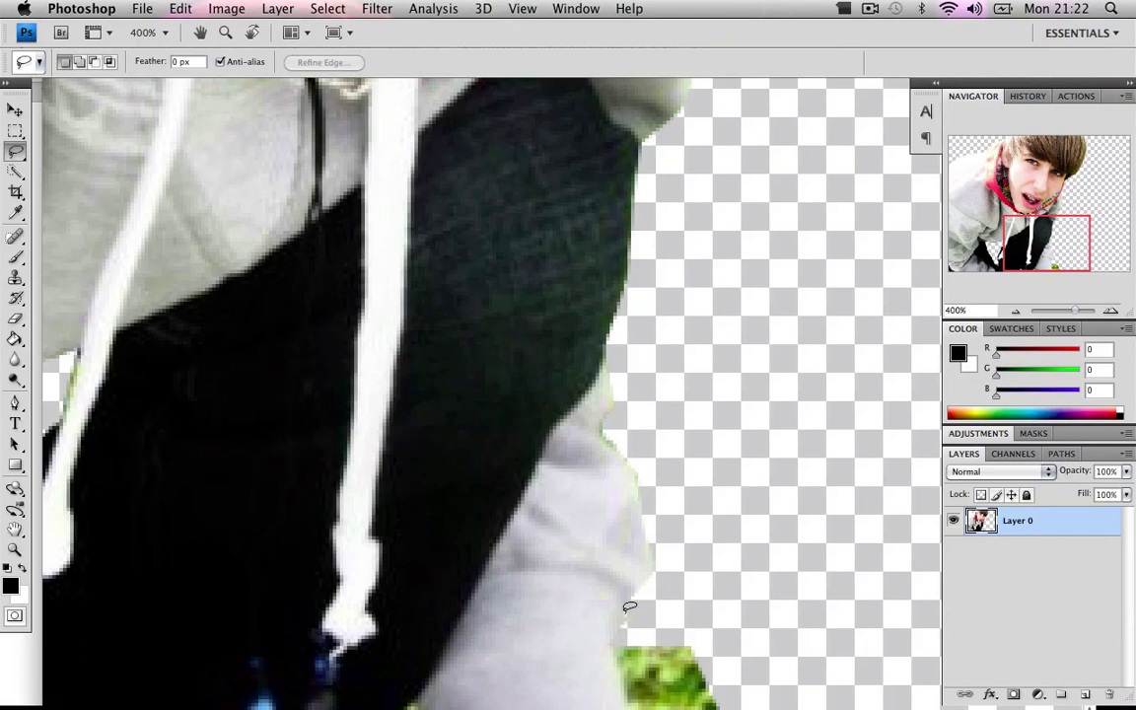
{"action": "mouse_move", "coordinate": [611, 642]}
{"action": "left_mouse_down"}
{"action": "mouse_move", "coordinate": [621, 695]}
{"action": "mouse_move", "coordinate": [806, 690]}
{"action": "mouse_move", "coordinate": [887, 599]}
{"action": "left_mouse_up"}
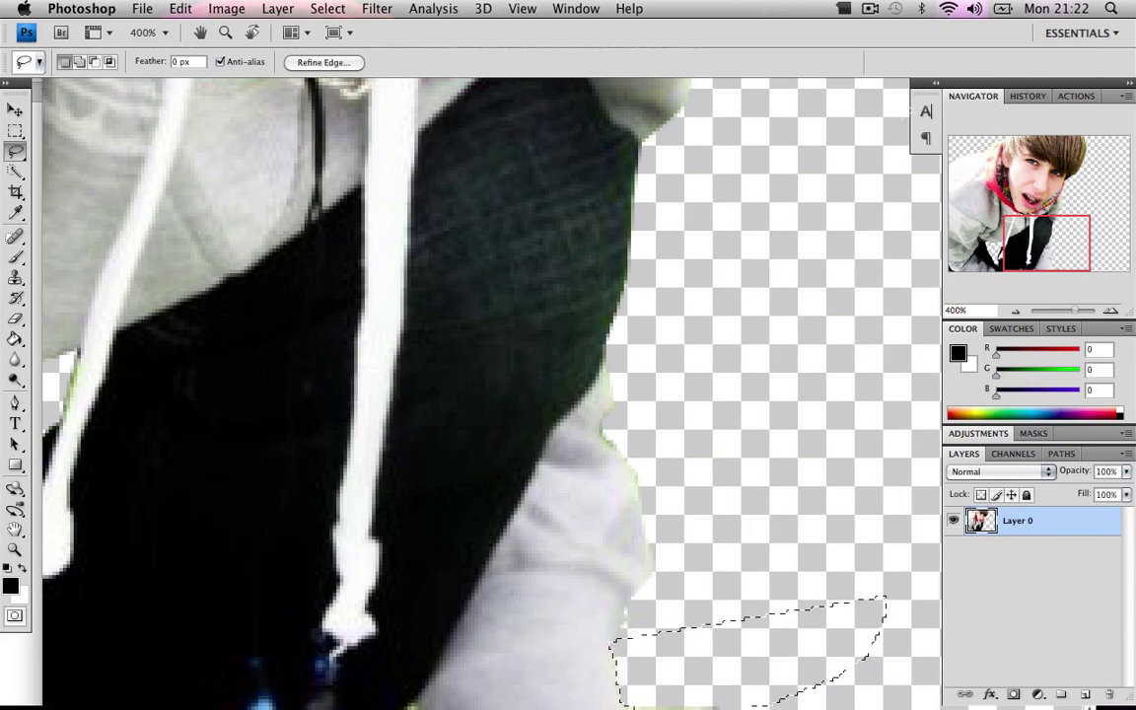
{"action": "left_click_drag", "start_coordinate": [1075, 309], "coordinate": [1011, 310]}
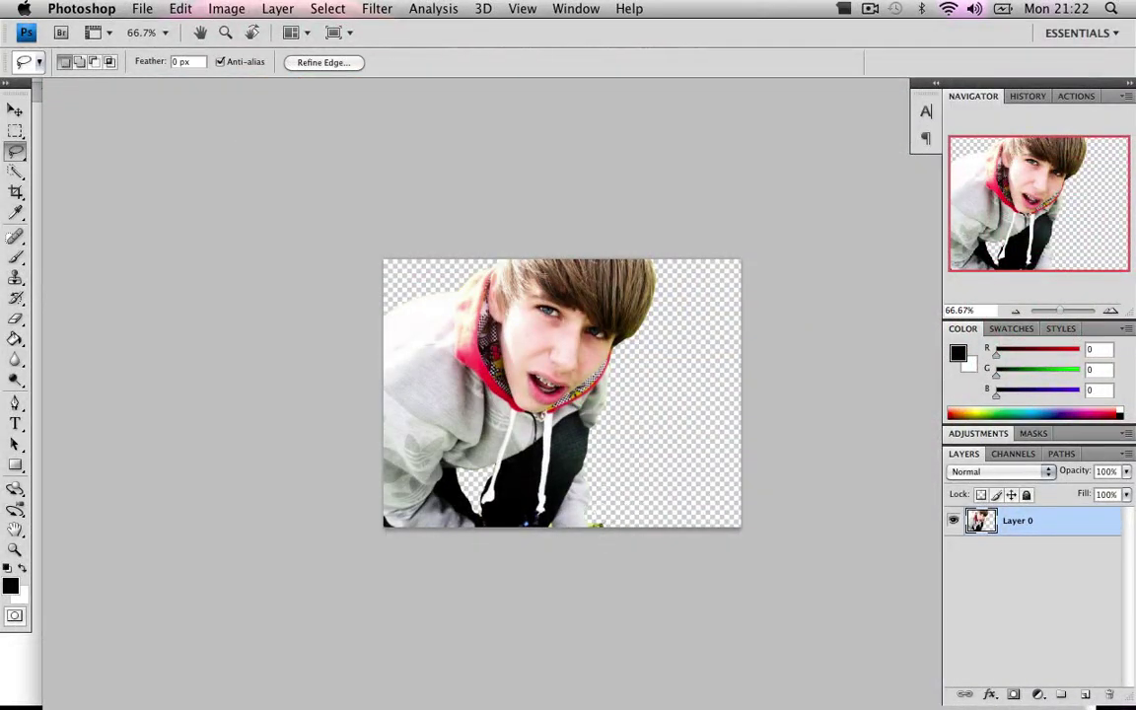
{"action": "key", "text": "super+d"}
Step: Lasso the last grass bits along the photo's bottom edge, delete them and clear the selection
{"action": "mouse_move", "coordinate": [590, 523]}
{"action": "left_mouse_down"}
{"action": "mouse_move", "coordinate": [631, 526]}
{"action": "mouse_move", "coordinate": [590, 520]}
{"action": "left_mouse_up"}
{"action": "key", "text": "Delete"}
{"action": "left_click", "coordinate": [550, 520]}
{"action": "left_click", "coordinate": [1114, 318]}
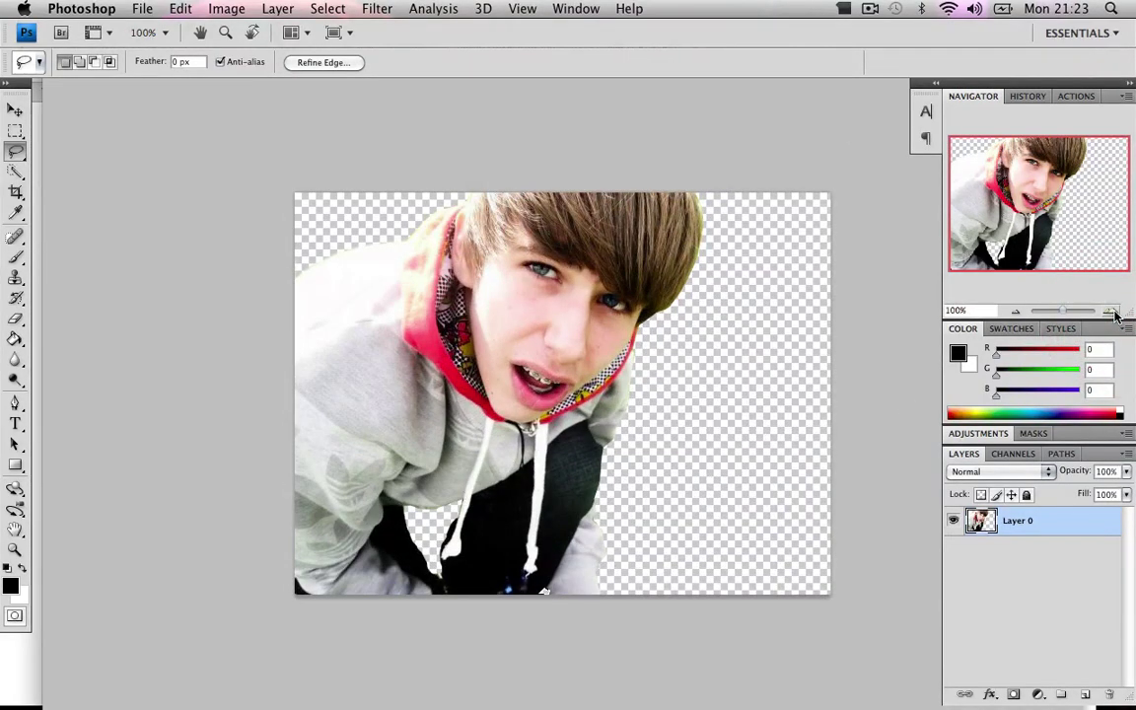
{"action": "key", "text": "super+d"}
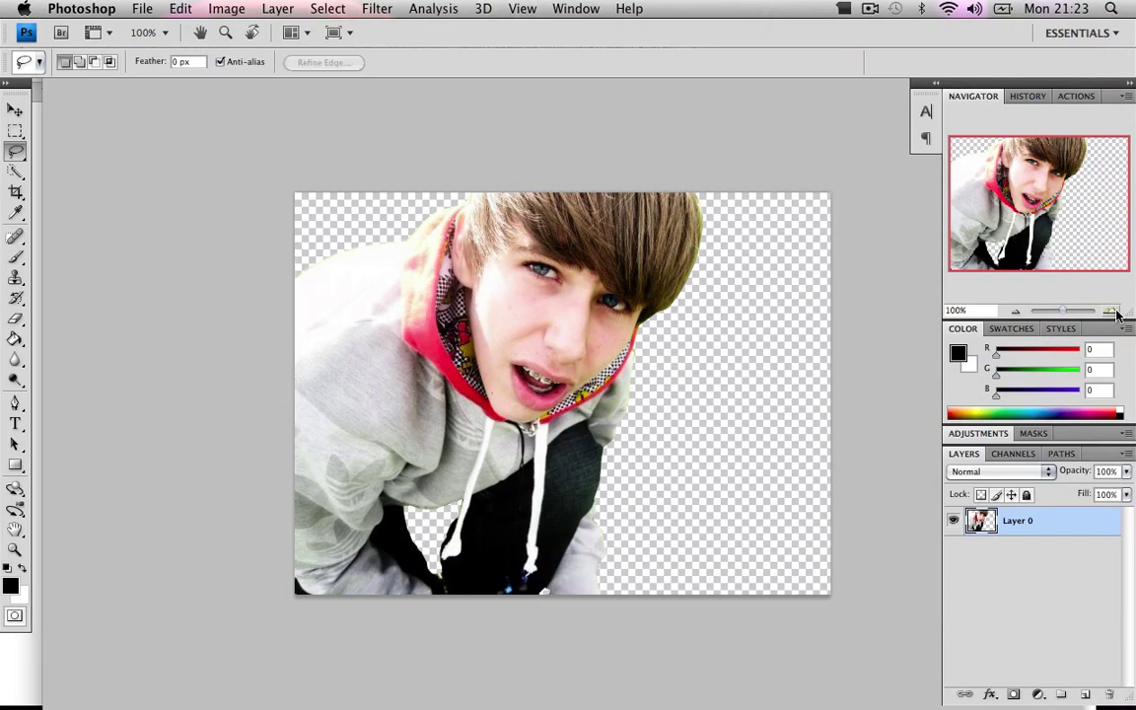
Step: Examine the cutout's edges up close, especially the outline of the hair
{"action": "left_click", "coordinate": [15, 109]}
{"action": "mouse_move", "coordinate": [507, 297]}
{"action": "left_mouse_down"}
{"action": "mouse_move", "coordinate": [487, 372]}
{"action": "mouse_move", "coordinate": [497, 264]}
{"action": "mouse_move", "coordinate": [527, 286]}
{"action": "mouse_move", "coordinate": [494, 298]}
{"action": "left_mouse_up"}
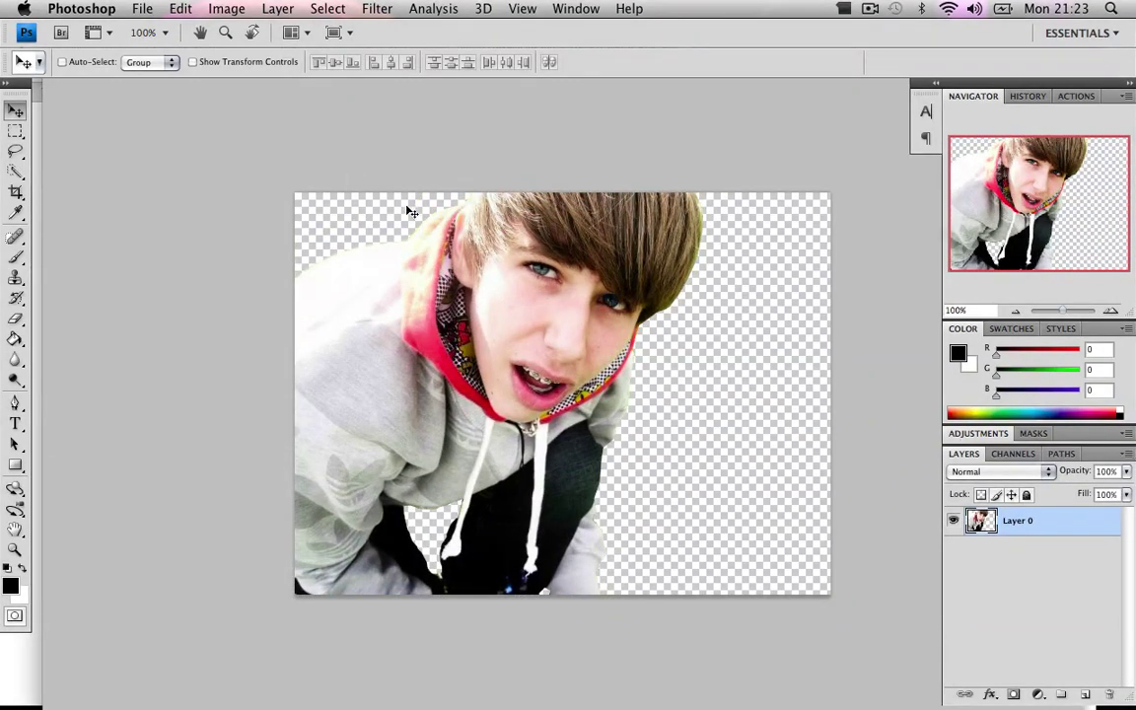
{"action": "left_click", "coordinate": [1111, 311]}
{"action": "left_click", "coordinate": [1112, 311]}
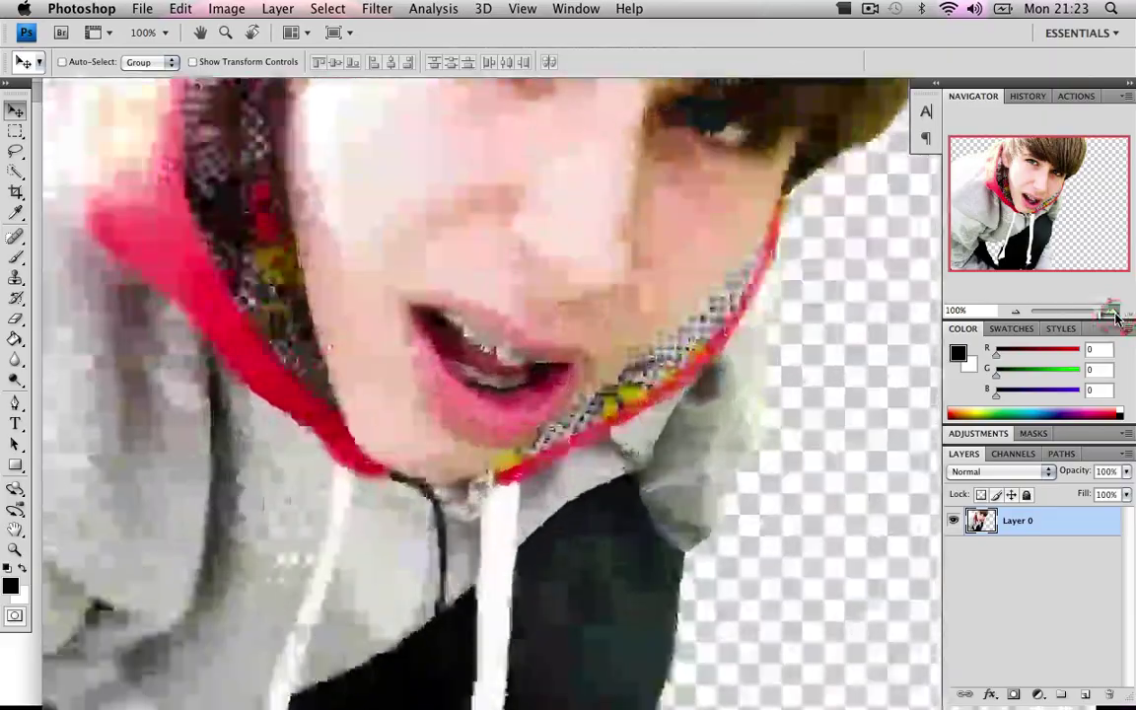
{"action": "left_click", "coordinate": [1111, 310]}
{"action": "left_click", "coordinate": [1112, 311]}
{"action": "left_click_drag", "start_coordinate": [1033, 205], "coordinate": [1075, 126]}
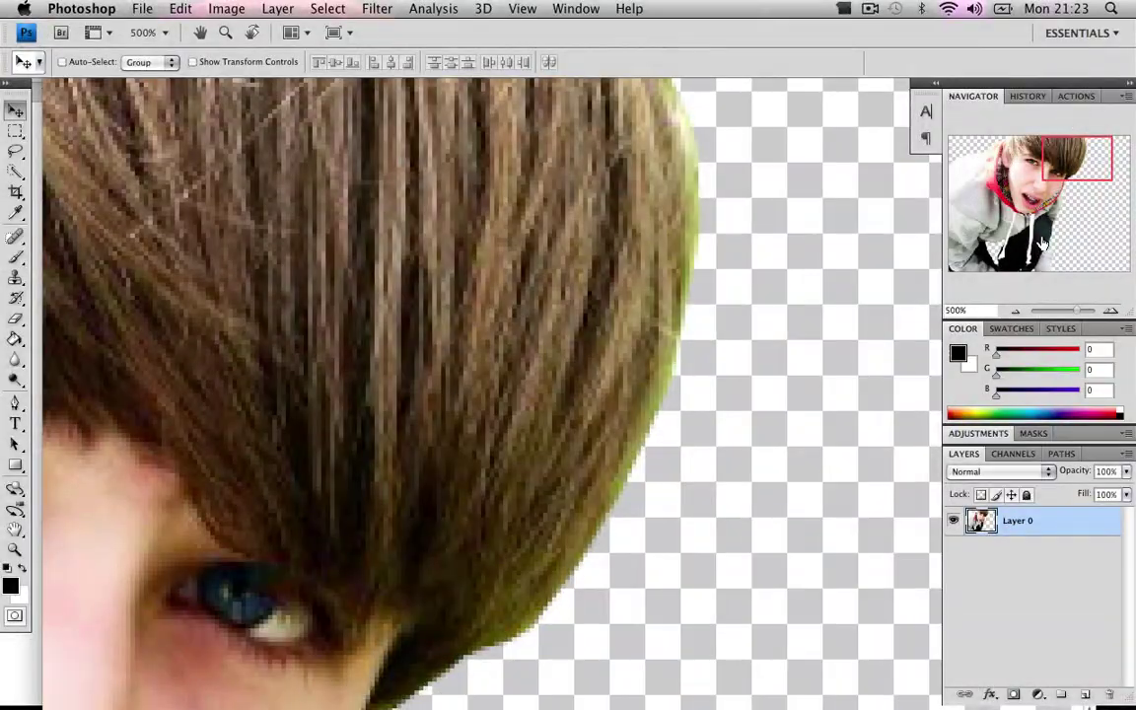
{"action": "left_click", "coordinate": [1017, 312]}
{"action": "left_click", "coordinate": [1017, 312]}
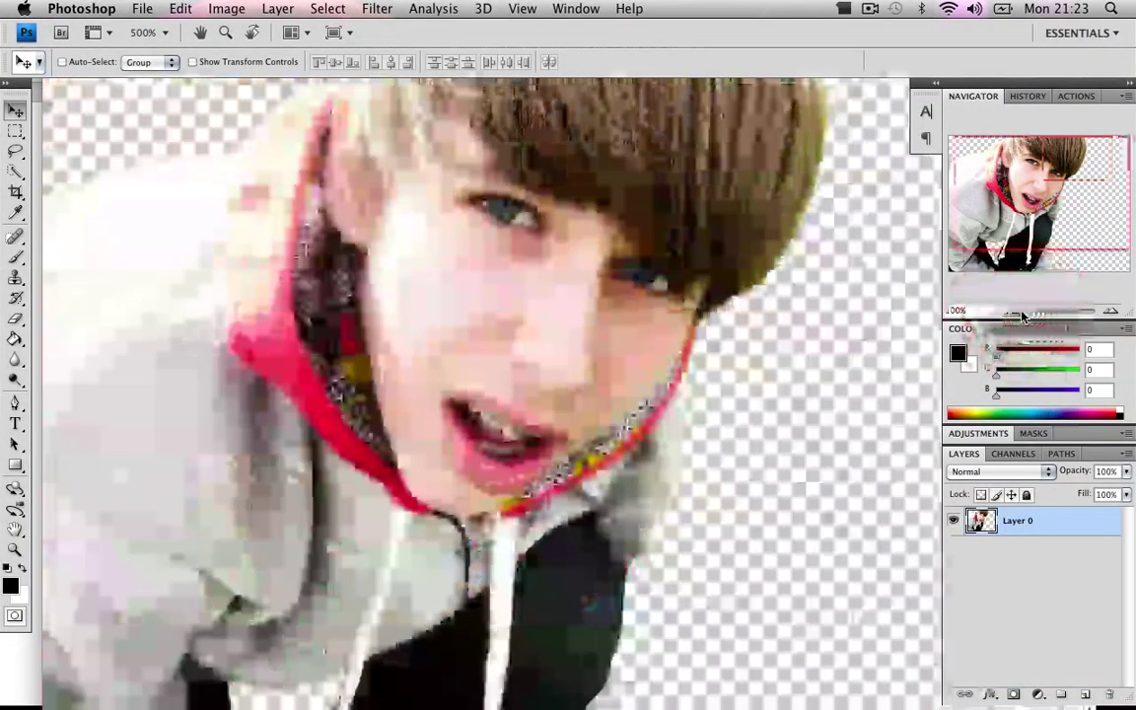
{"action": "left_click", "coordinate": [1017, 312]}
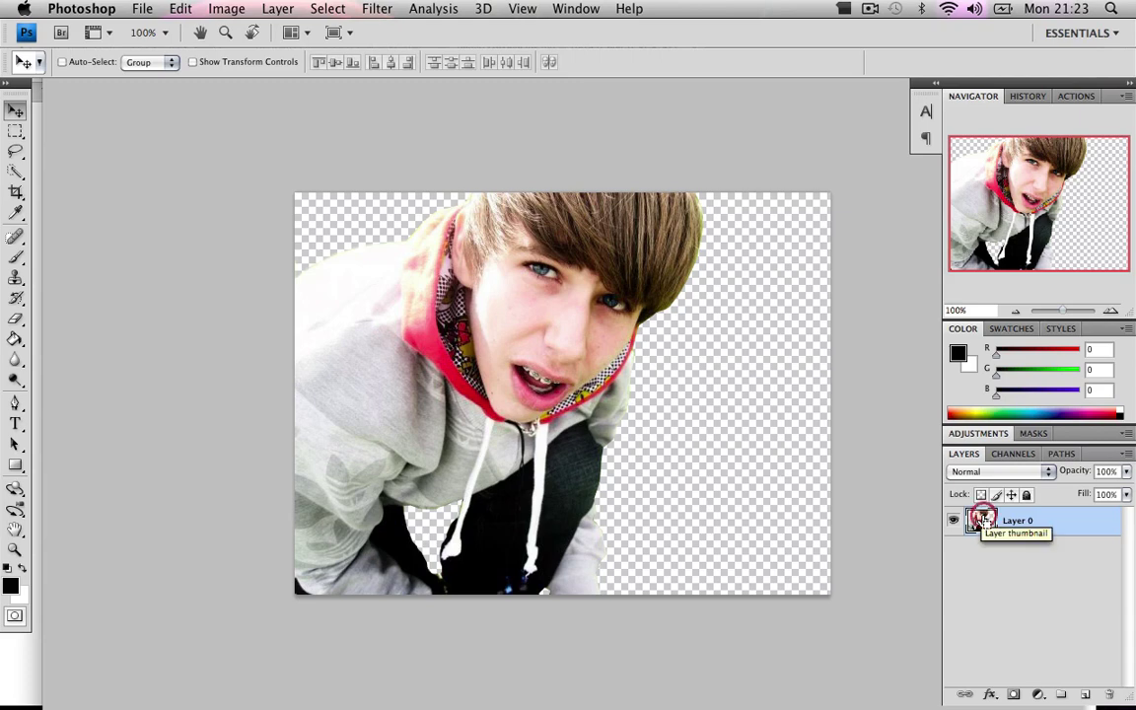
Step: Load the person layer's outline as a selection and contract it by 2 pixels
{"action": "left_click", "coordinate": [981, 522], "text": "super"}
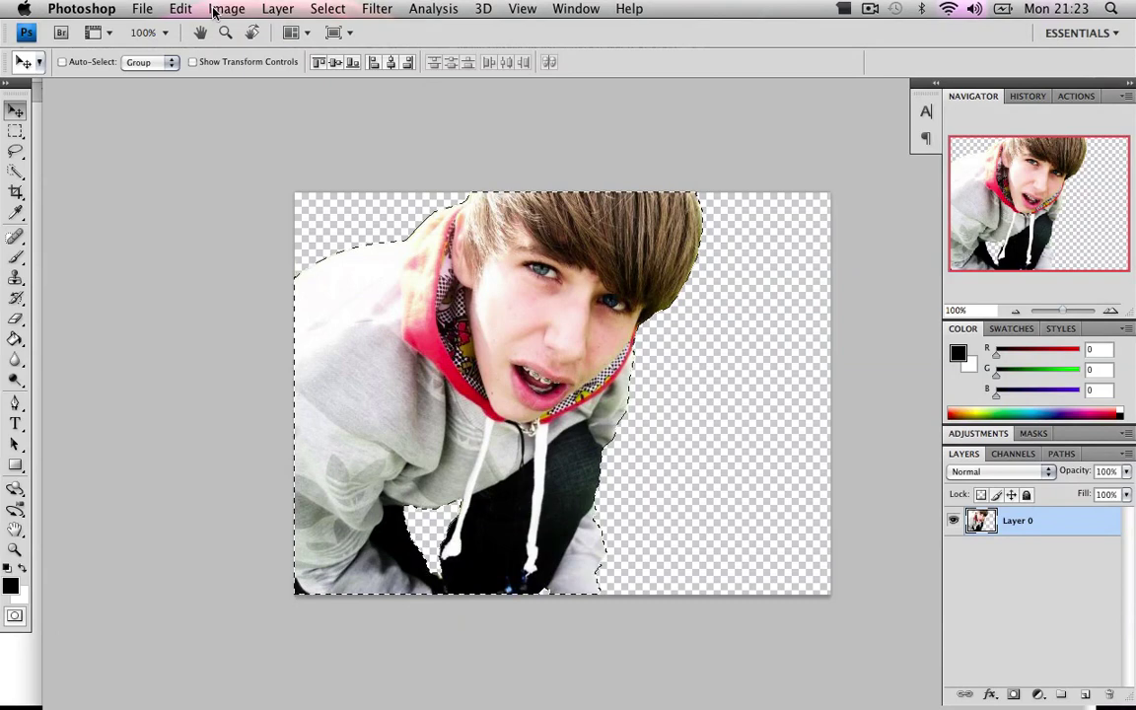
{"action": "left_click", "coordinate": [327, 7]}
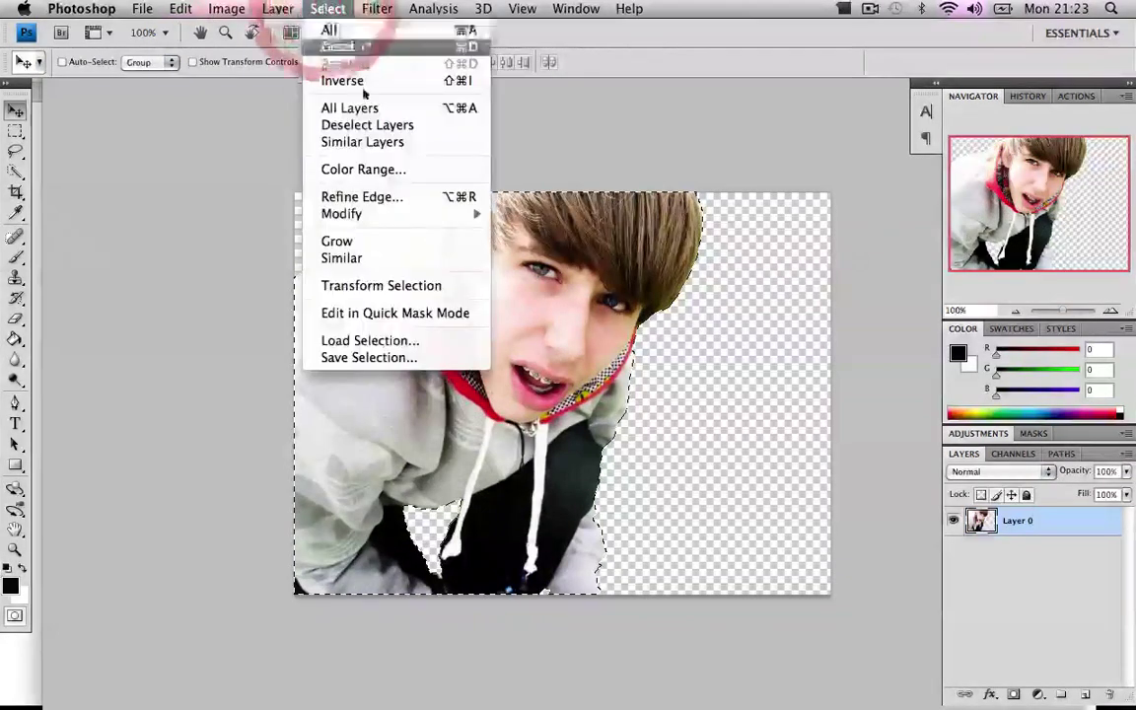
{"action": "left_click", "coordinate": [355, 214]}
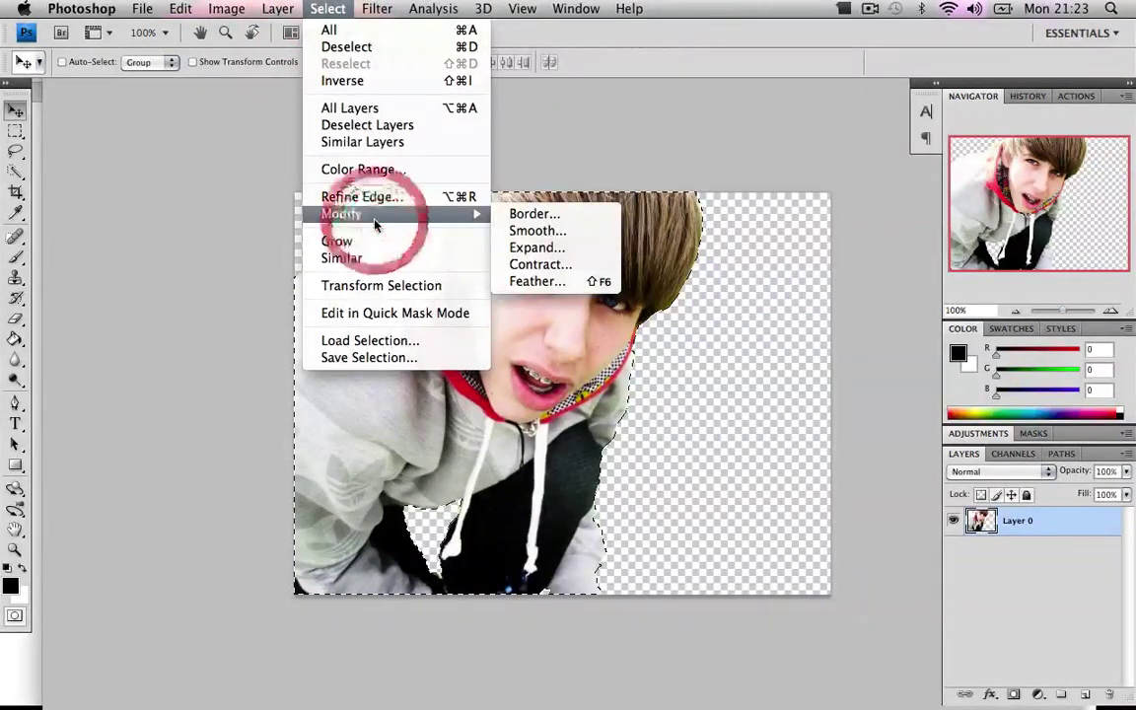
{"action": "left_click", "coordinate": [537, 264]}
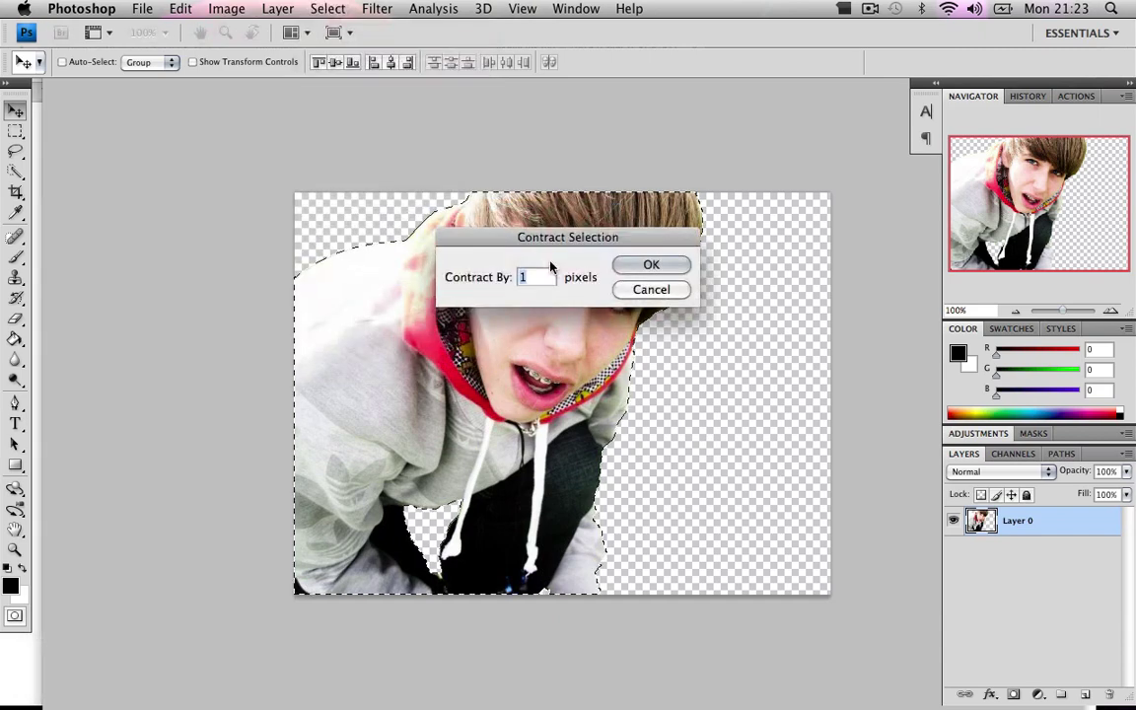
{"action": "type", "text": "2"}
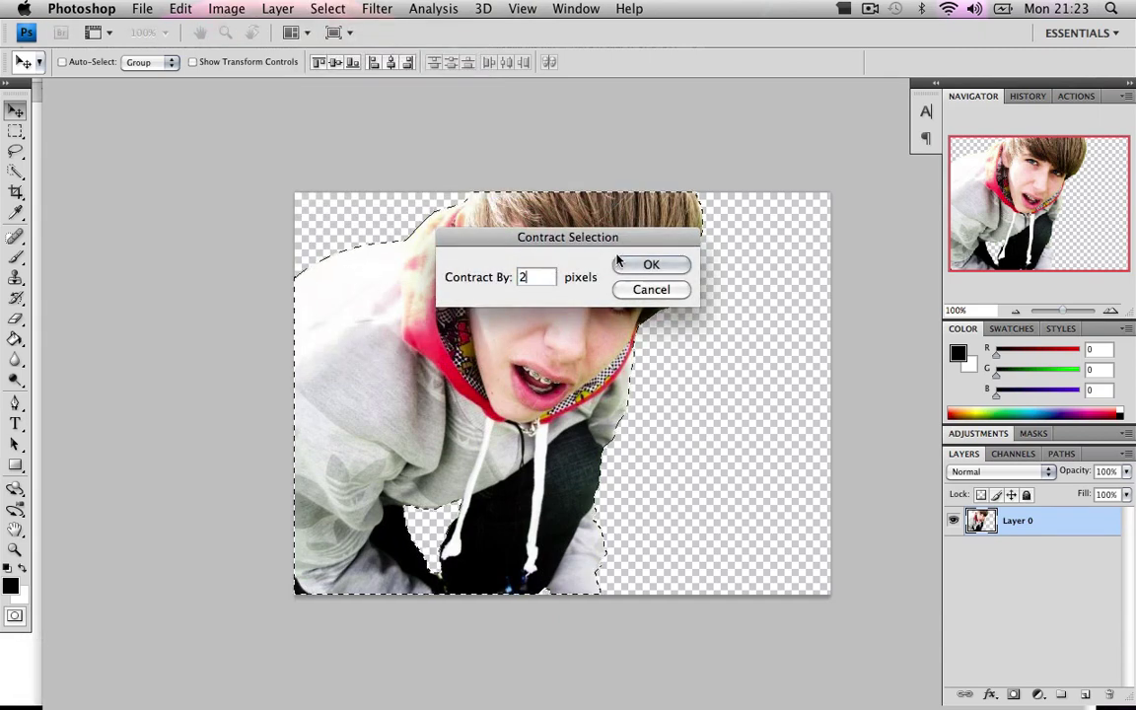
{"action": "left_click", "coordinate": [636, 266]}
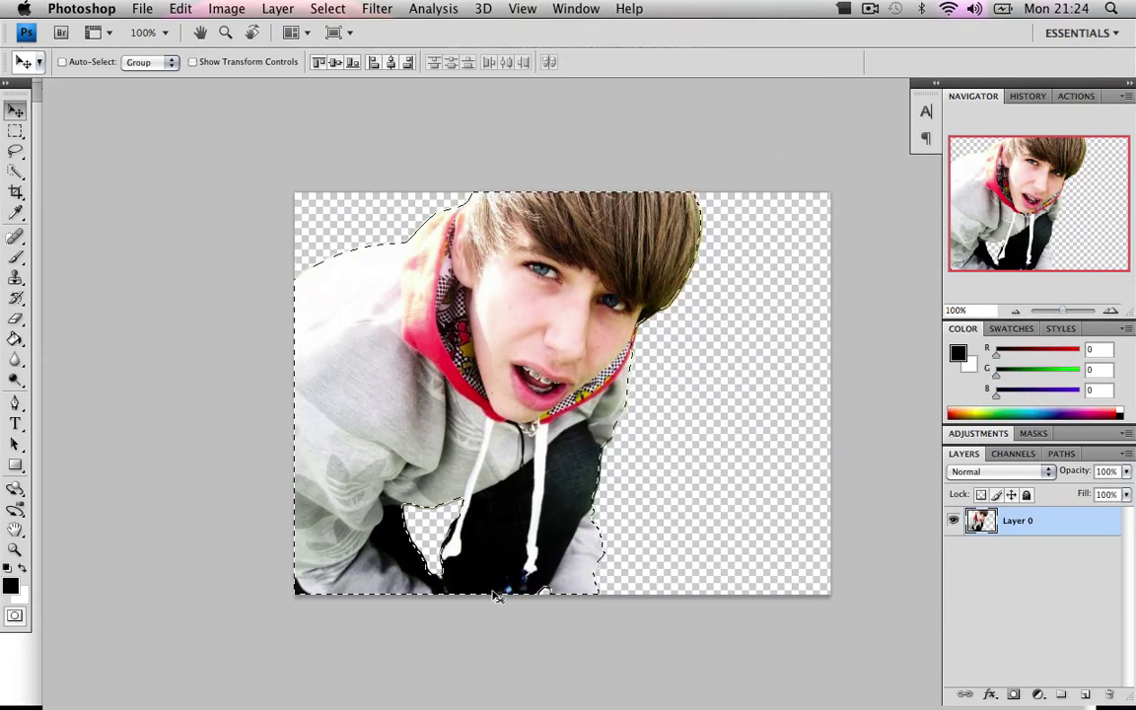
Step: Invert the contracted selection so that it covers the background and the thin fringe around the person
{"action": "left_click", "coordinate": [17, 167]}
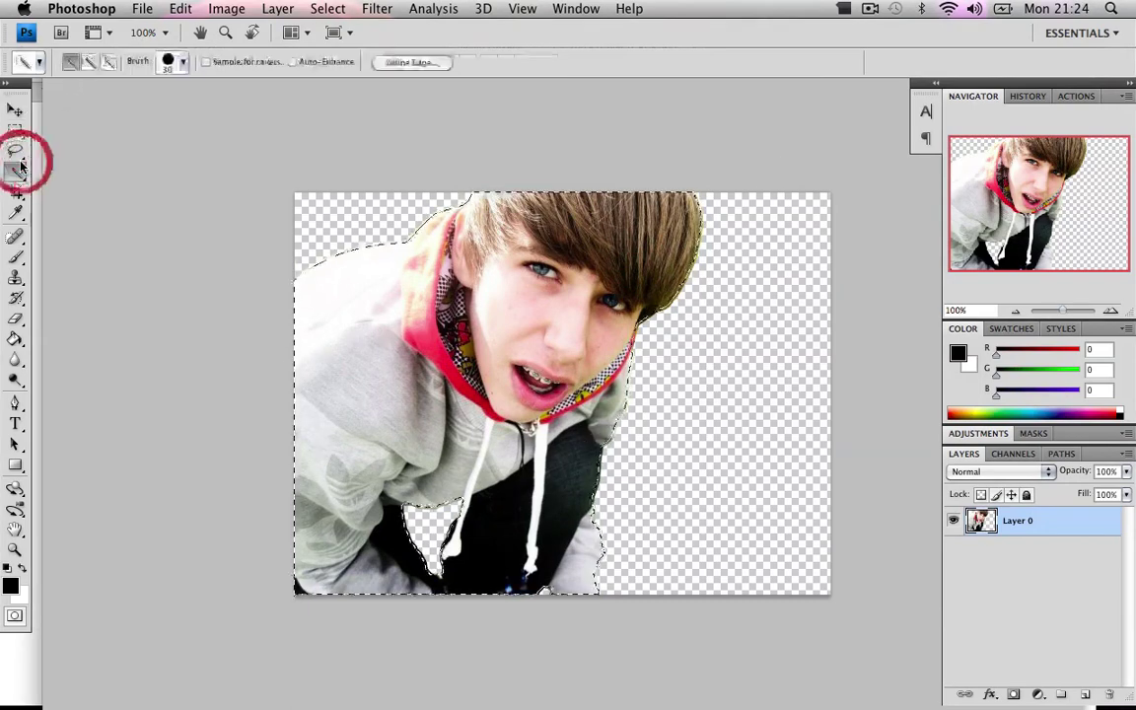
{"action": "left_click", "coordinate": [15, 151]}
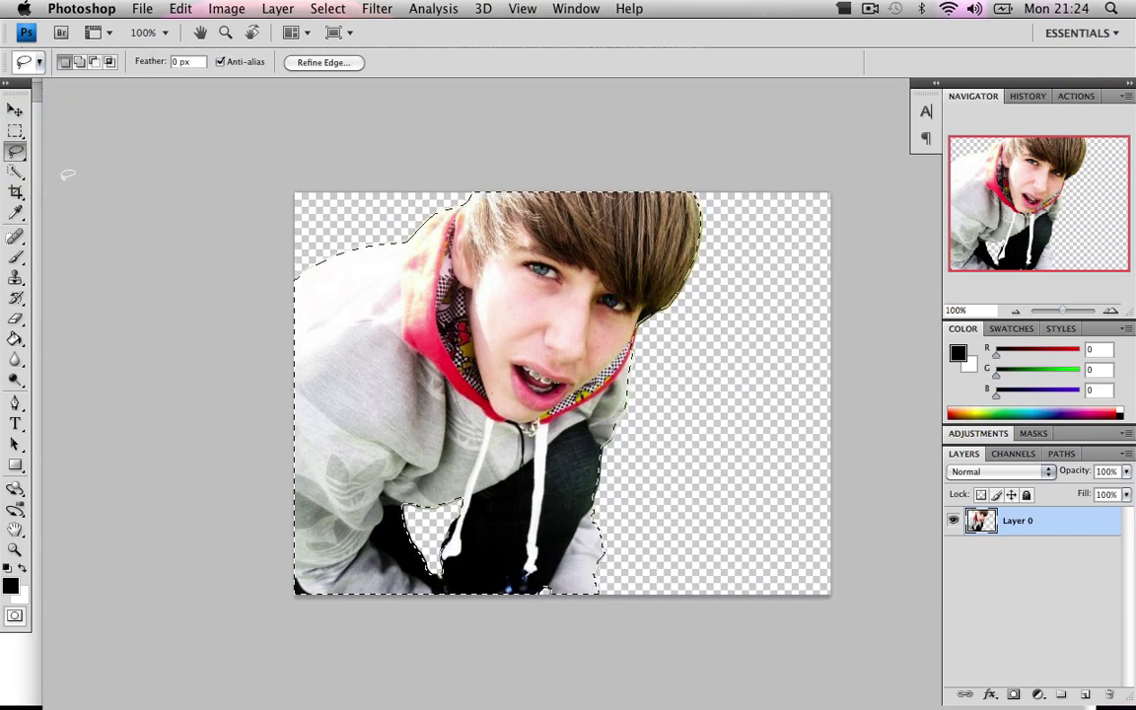
{"action": "right_click", "coordinate": [780, 255]}
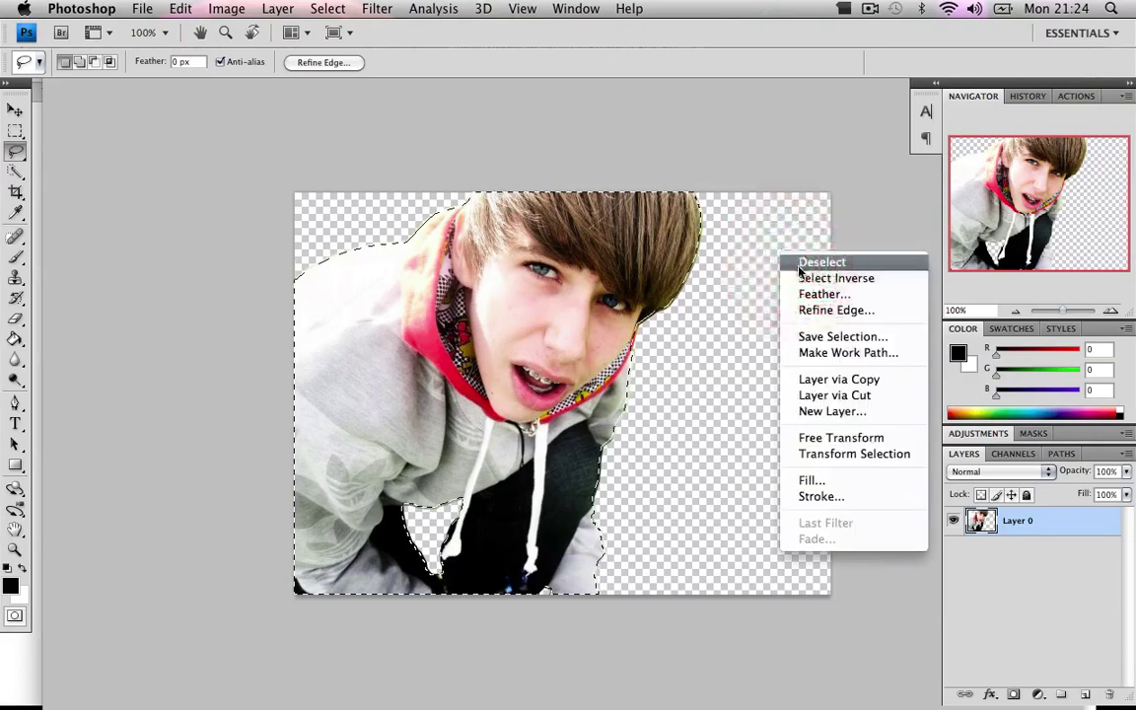
{"action": "left_click", "coordinate": [807, 281]}
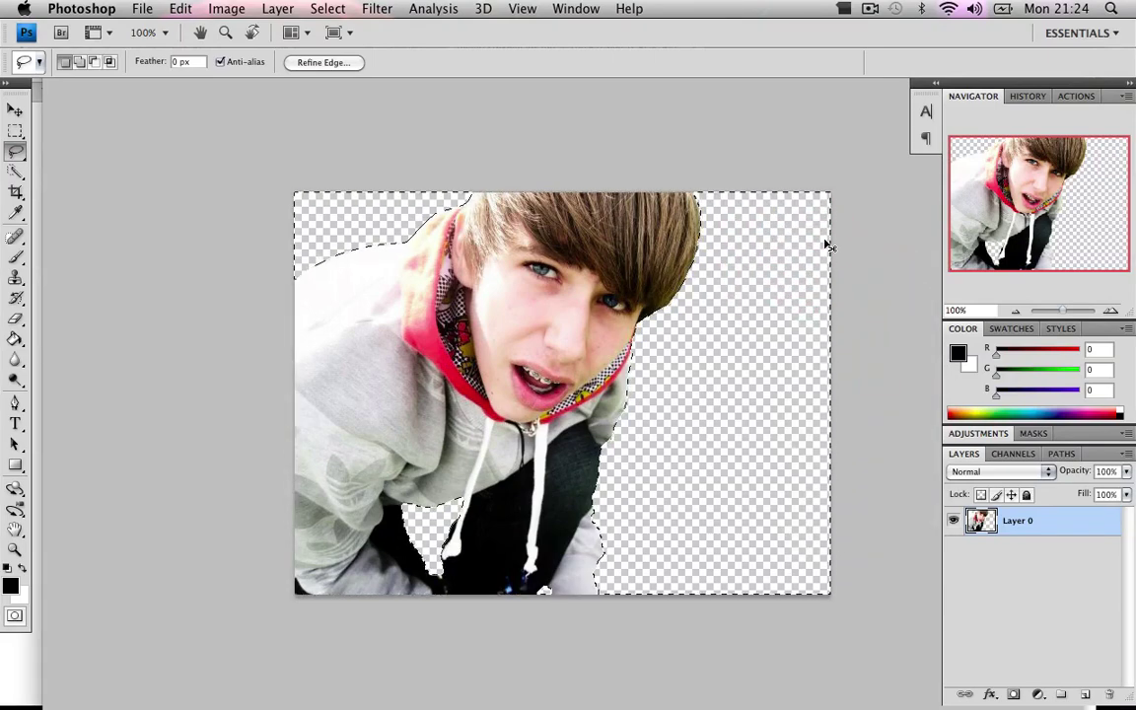
Step: Clear the selection and examine the cutout's edges around the drawstrings and lower body up close at 300%
{"action": "left_click", "coordinate": [825, 242]}
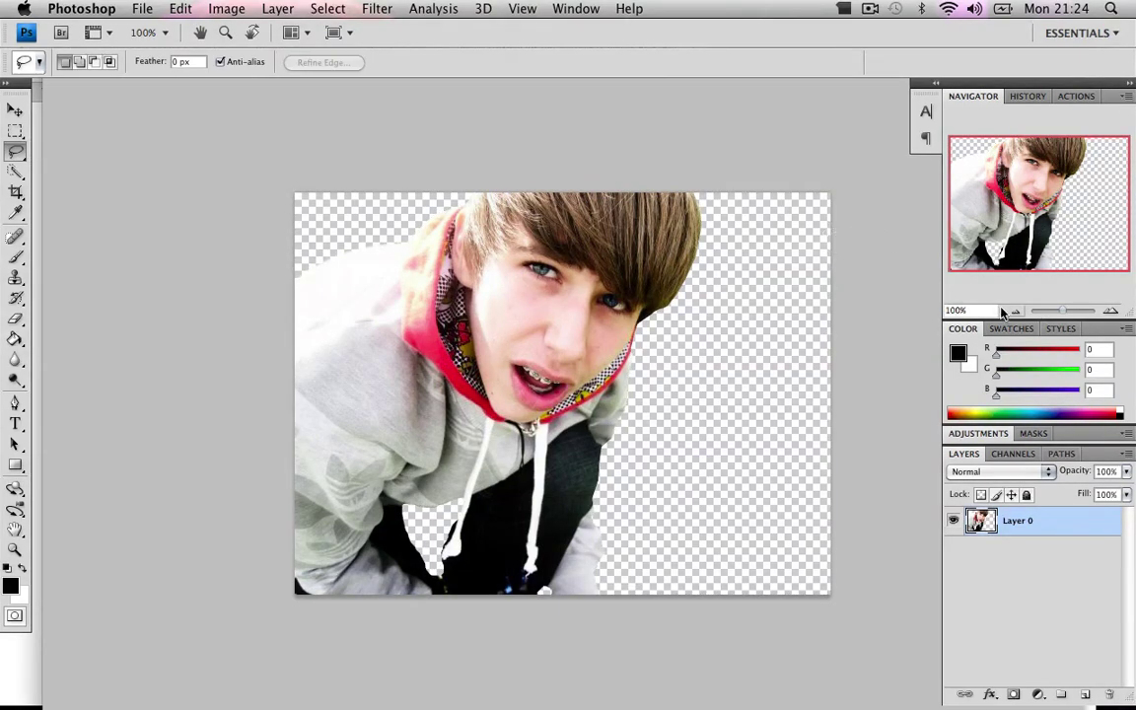
{"action": "left_click", "coordinate": [1109, 310]}
{"action": "left_click", "coordinate": [1109, 310]}
{"action": "left_click_drag", "start_coordinate": [1081, 223], "coordinate": [989, 288]}
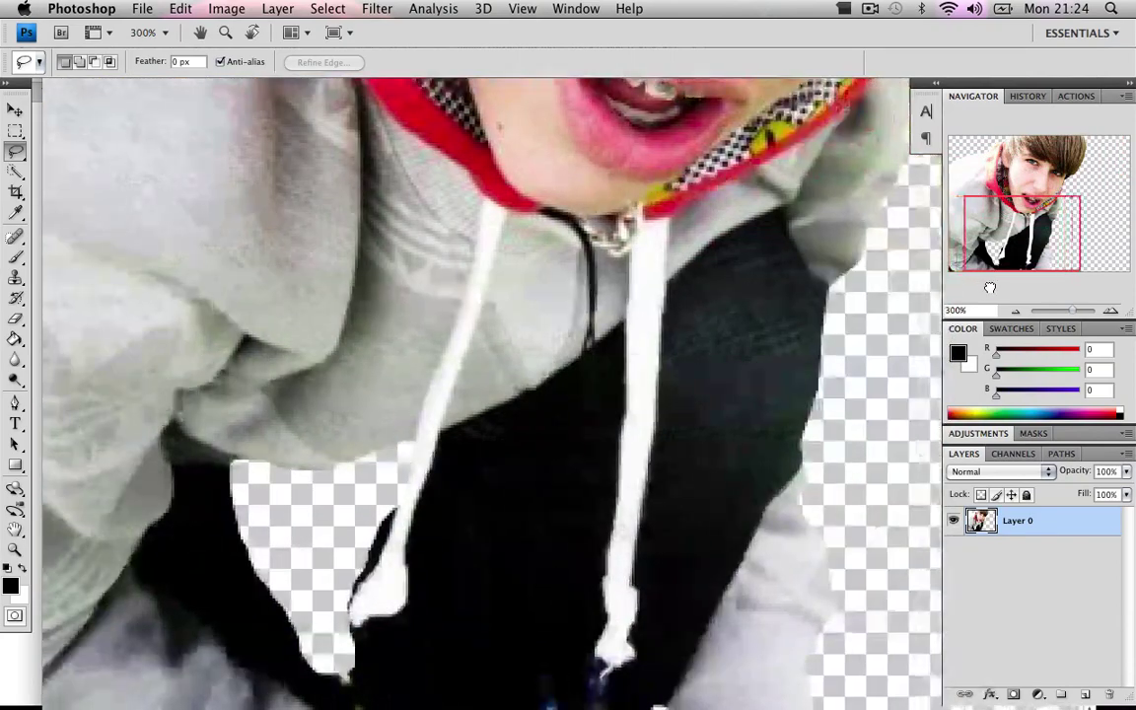
{"action": "left_click", "coordinate": [1027, 311]}
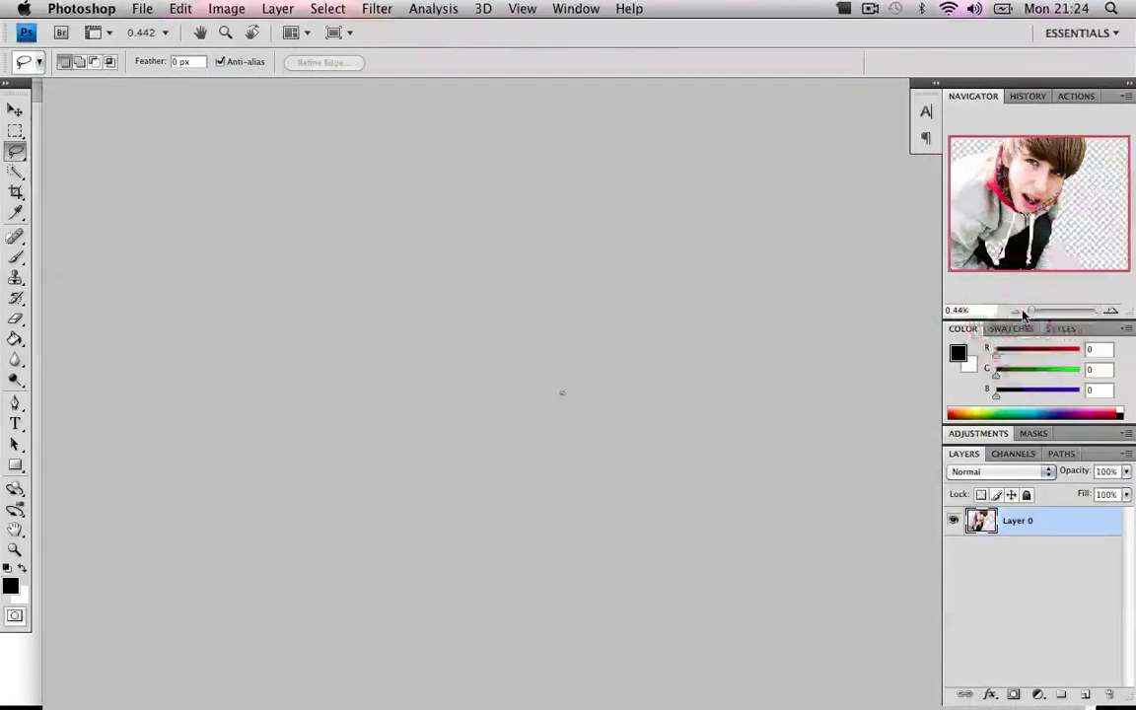
{"action": "left_click", "coordinate": [1112, 311]}
{"action": "left_click", "coordinate": [1112, 311]}
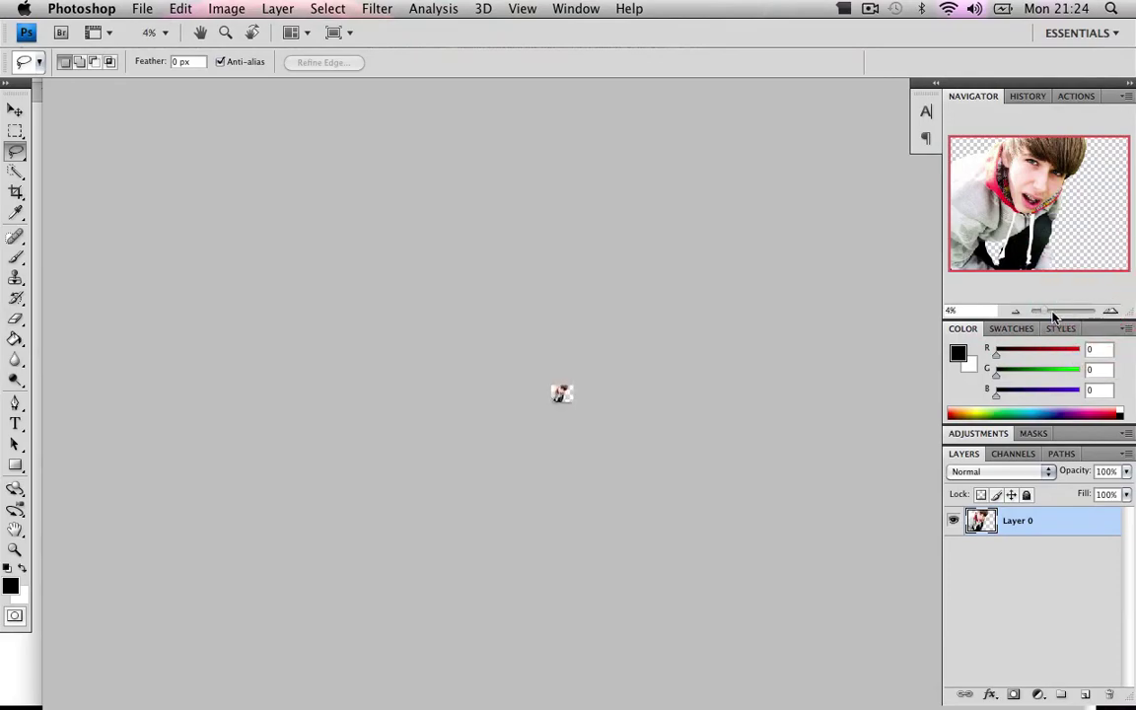
{"action": "mouse_move", "coordinate": [1048, 314]}
{"action": "left_mouse_down"}
{"action": "mouse_move", "coordinate": [1077, 313]}
{"action": "mouse_move", "coordinate": [1064, 314]}
{"action": "left_mouse_up"}
Step: Add a new layer beneath the person layer and fill it with black
{"action": "left_click", "coordinate": [1085, 694]}
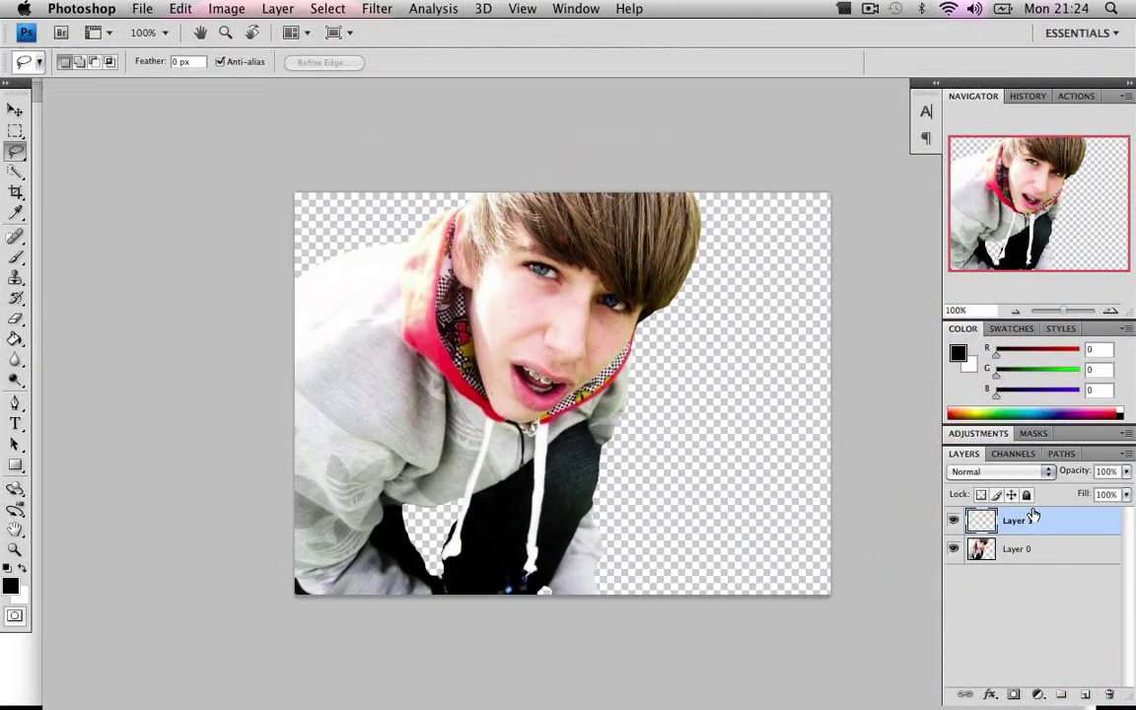
{"action": "left_click_drag", "start_coordinate": [1033, 520], "coordinate": [1037, 561]}
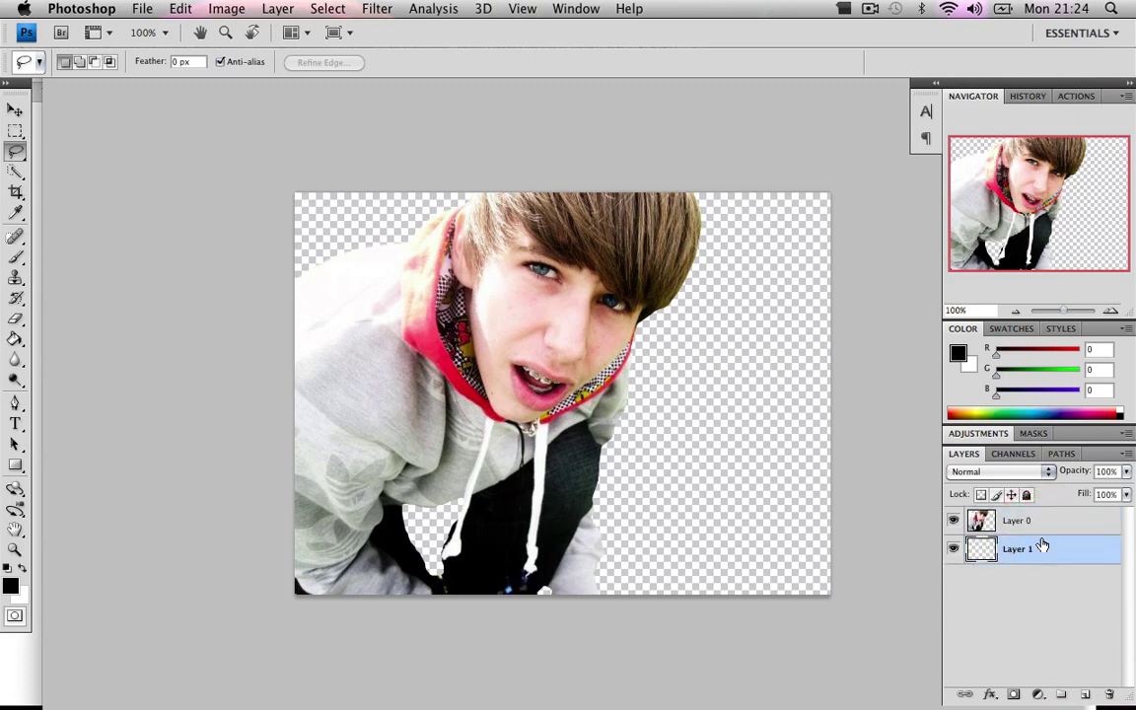
{"action": "left_click", "coordinate": [18, 340]}
{"action": "left_click", "coordinate": [809, 419]}
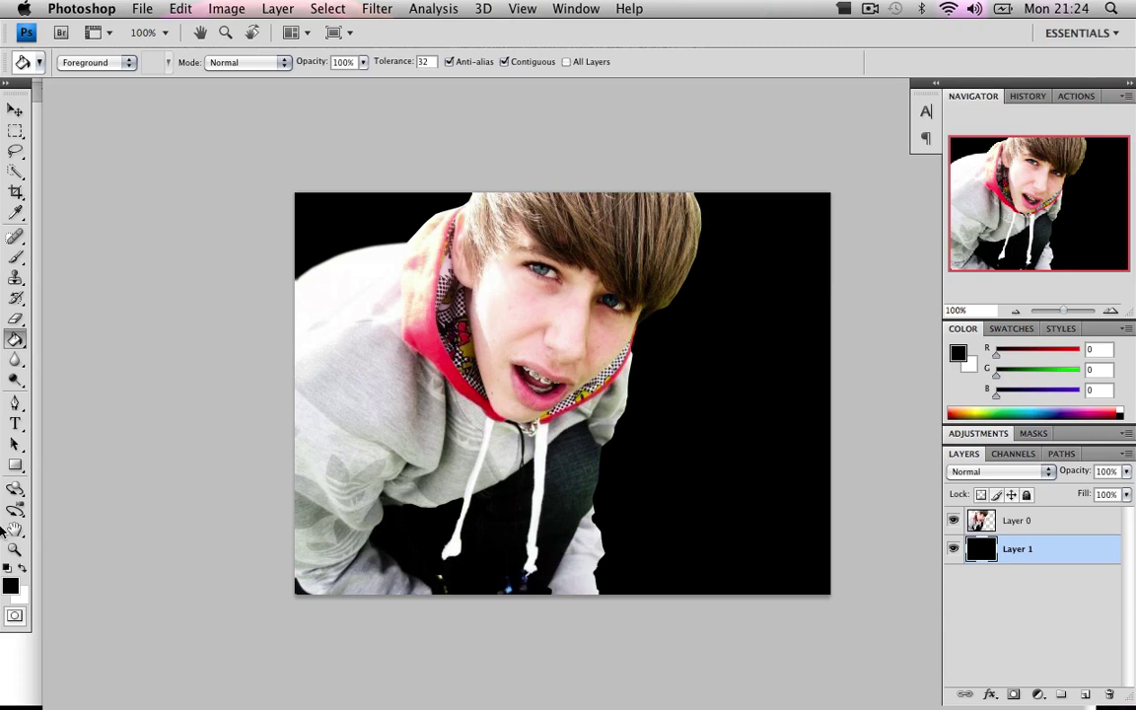
Step: Set the foreground colour to pure red (ff0000) and refill the layer beneath the person with it
{"action": "left_click", "coordinate": [9, 587]}
{"action": "left_click_drag", "start_coordinate": [460, 373], "coordinate": [705, 127]}
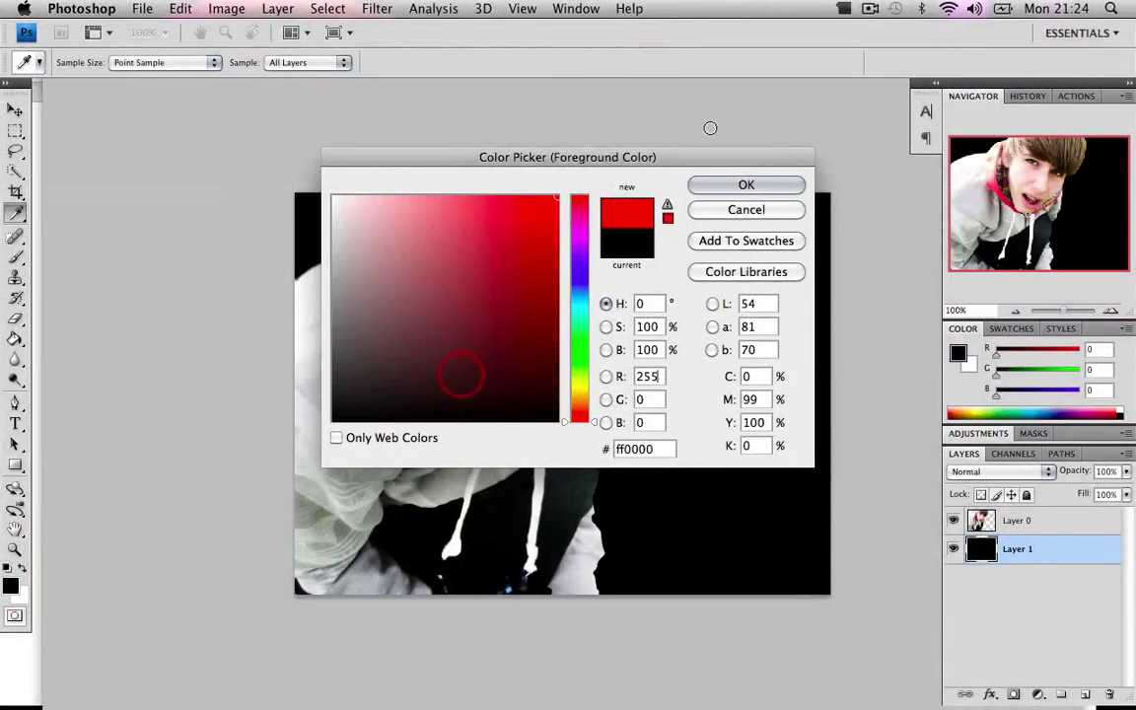
{"action": "left_click", "coordinate": [739, 187]}
{"action": "left_click", "coordinate": [730, 202]}
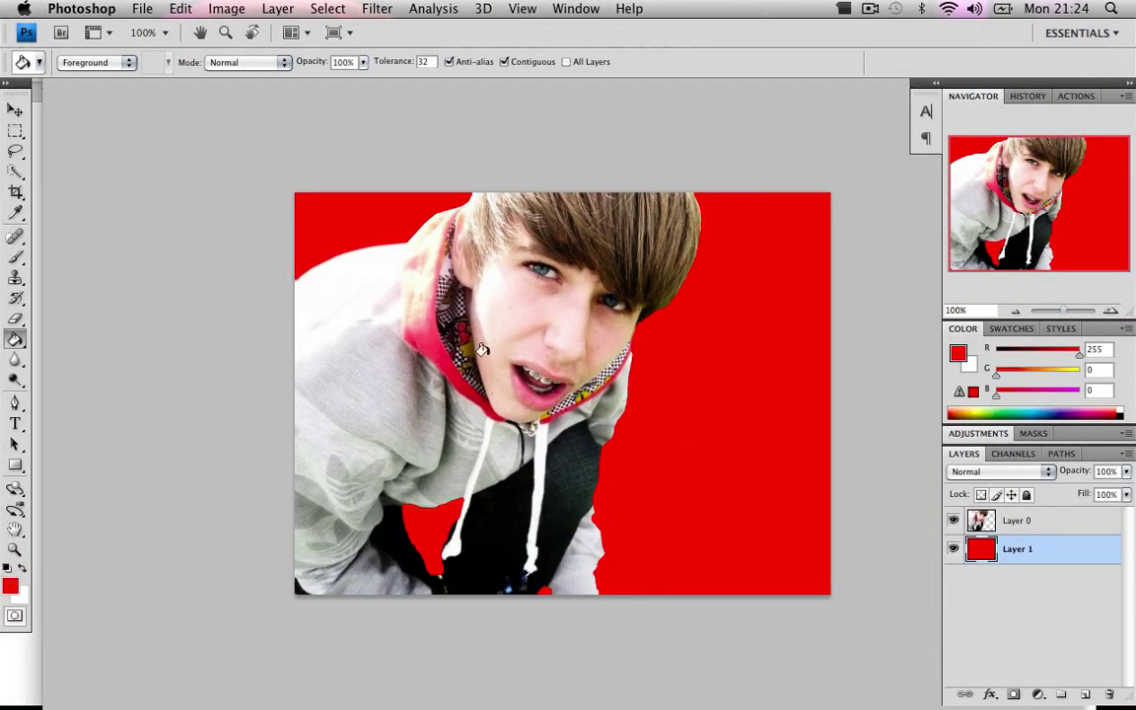